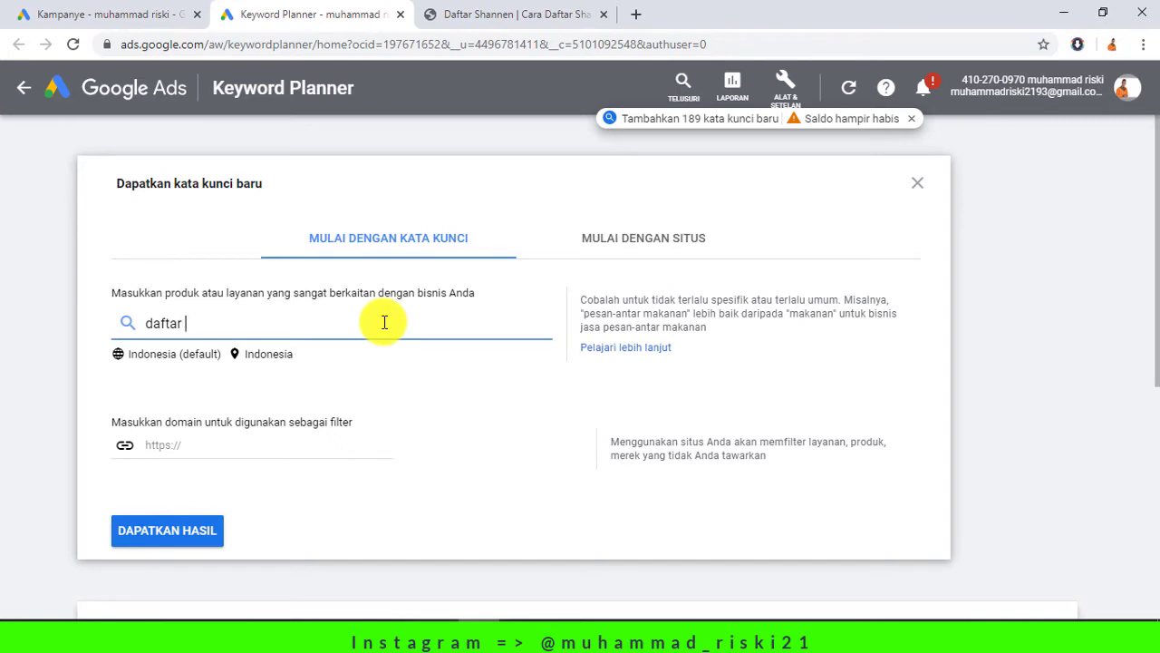
Get keyword ideas for the terms "daftar shannen", "gabung shannen" and "reseller shannen"
{"action": "key", "text": "Return"}
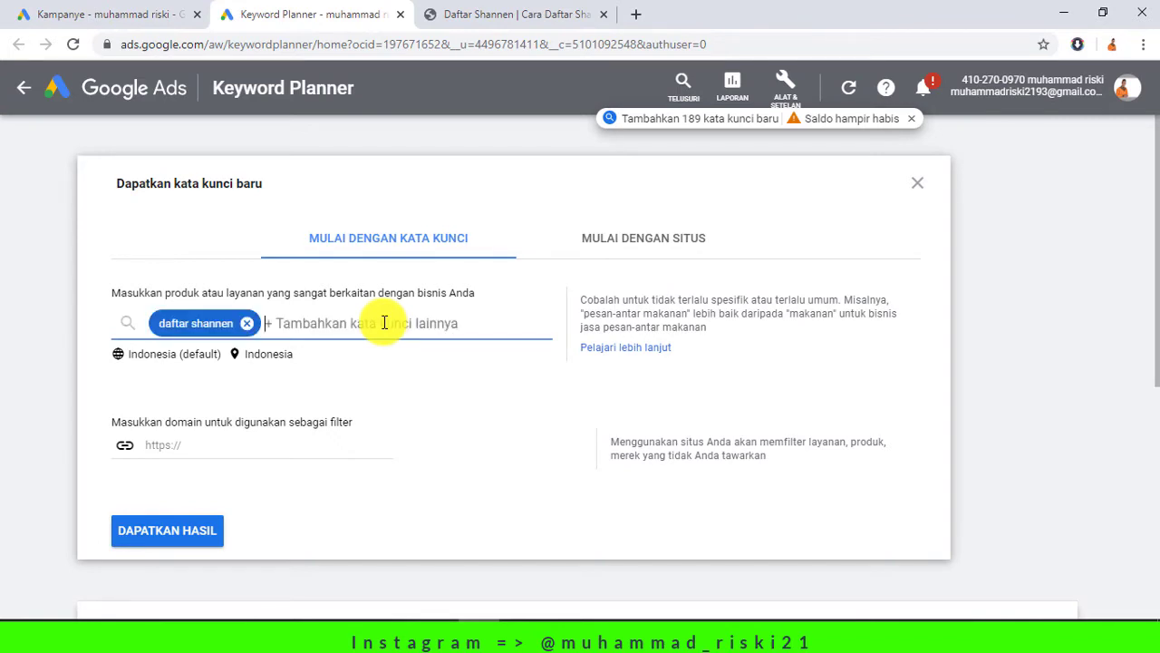
{"action": "type", "text": "cara"}
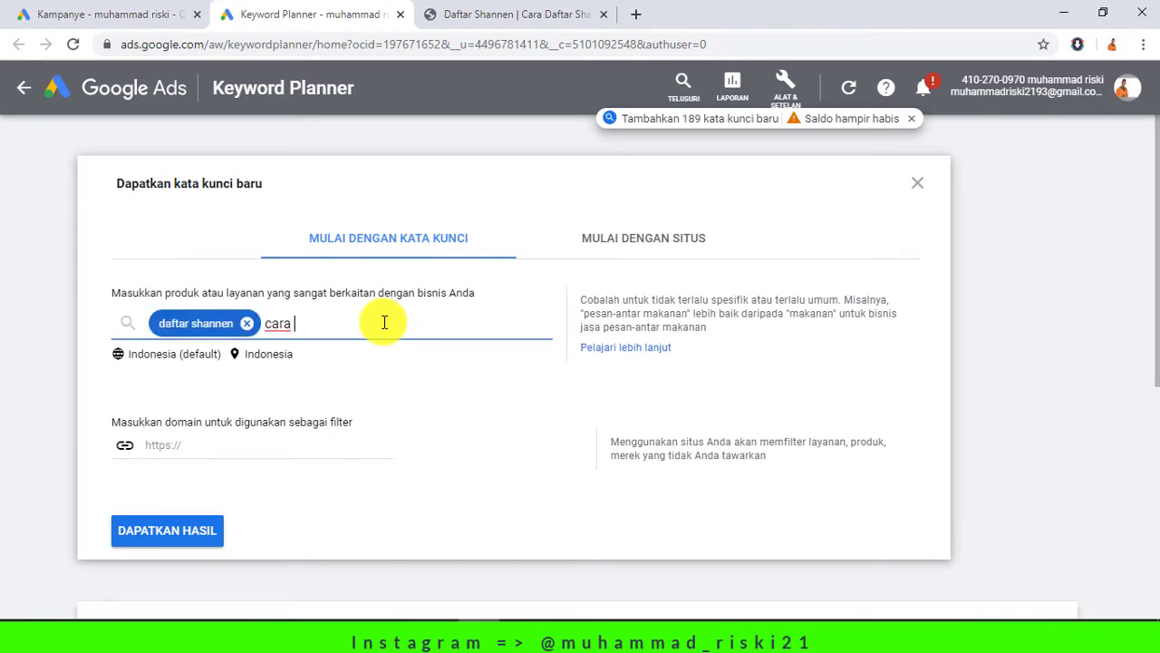
{"action": "key", "text": "BackSpace"}
{"action": "key", "text": "BackSpace"}
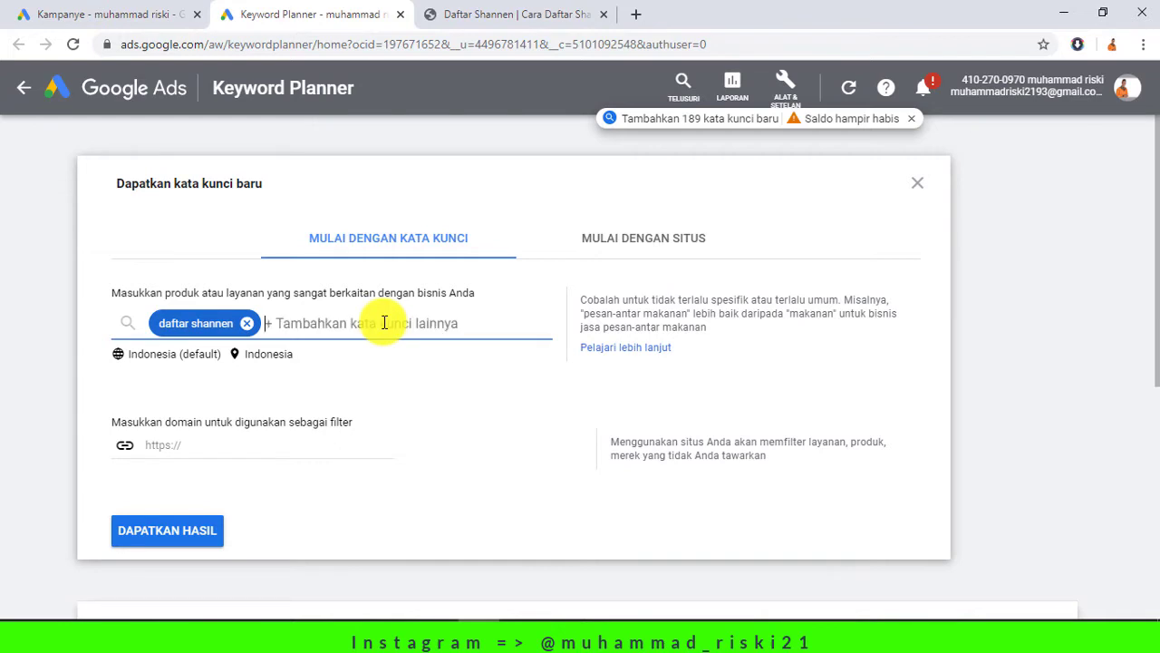
{"action": "type", "text": "gabung shannen"}
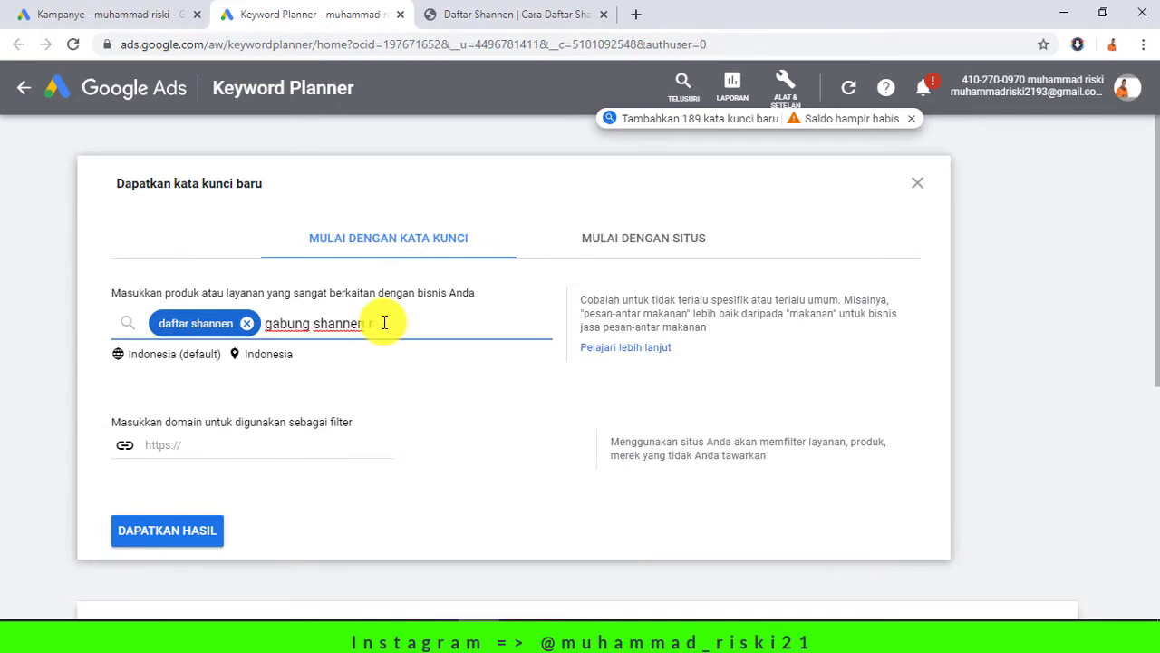
{"action": "key", "text": "Return"}
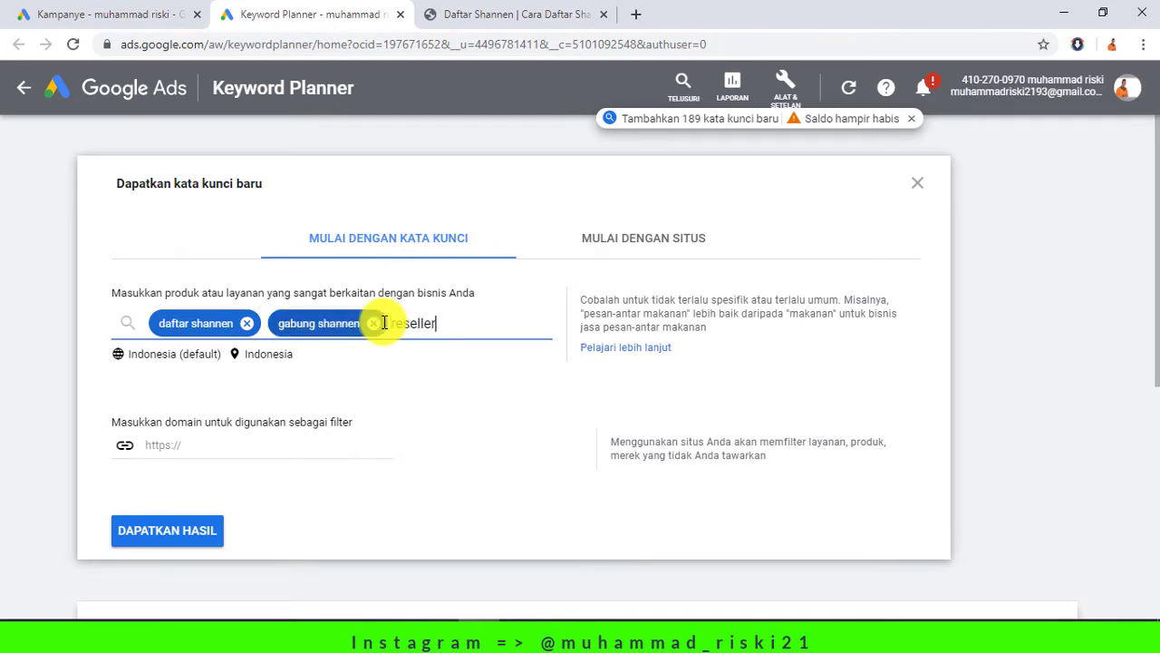
{"action": "key", "text": "Return"}
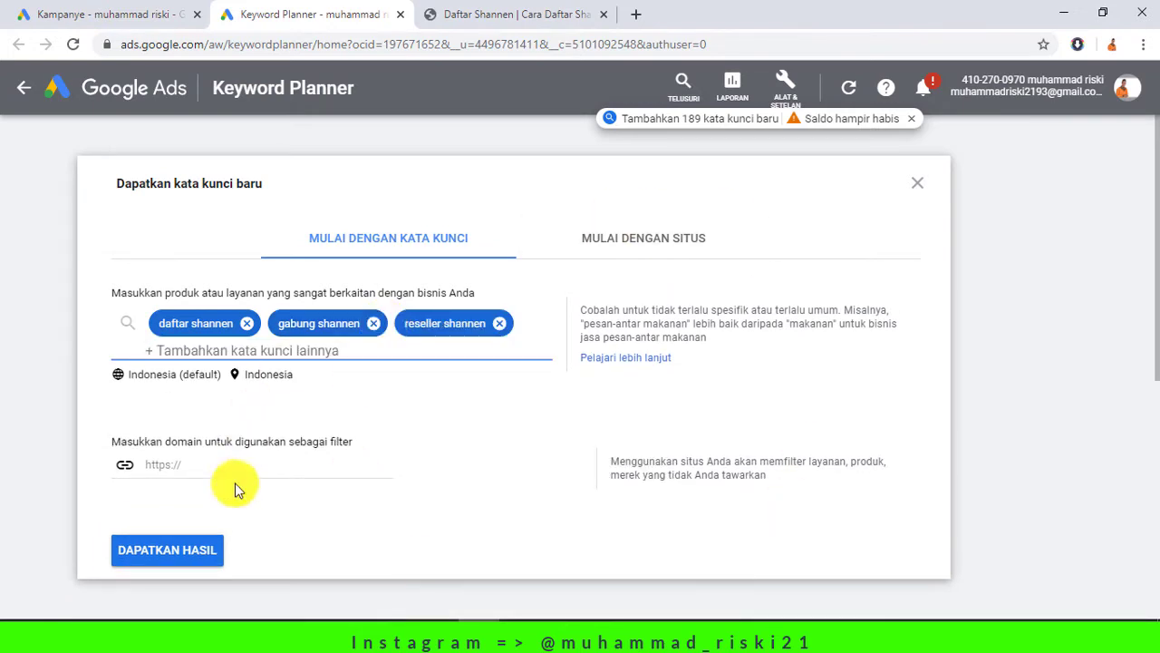
{"action": "left_click", "coordinate": [178, 559]}
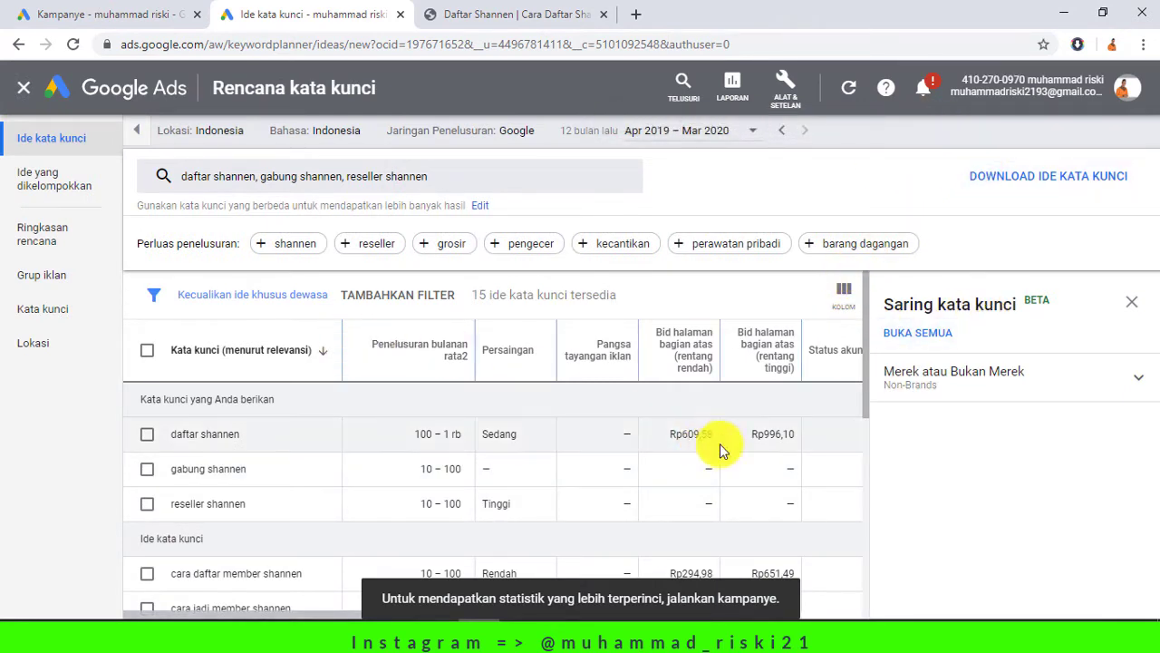
Widen the keyword column and review the listed keywords' average monthly searches, competition levels and top-of-page bid ranges
{"action": "scroll", "coordinate": [689, 440], "scroll_direction": "down", "scroll_amount": 2}
{"action": "left_click_drag", "start_coordinate": [341, 350], "coordinate": [394, 351]}
{"action": "scroll", "coordinate": [316, 445], "scroll_direction": "up", "scroll_amount": 2}
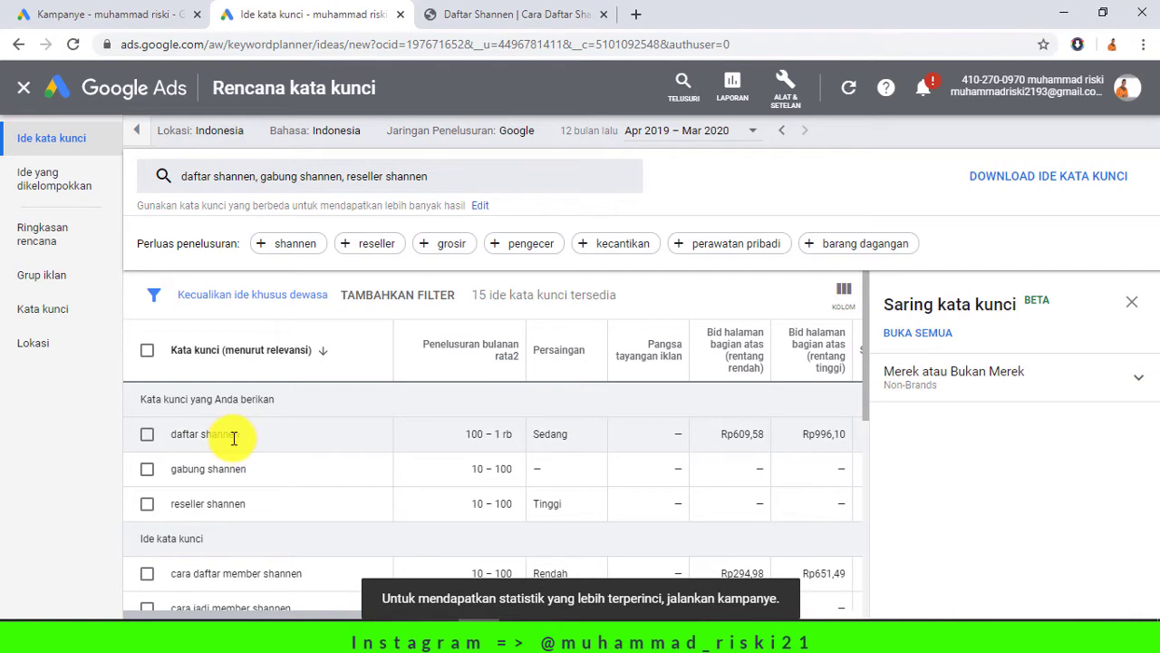
{"action": "scroll", "coordinate": [234, 438], "scroll_direction": "down", "scroll_amount": 1}
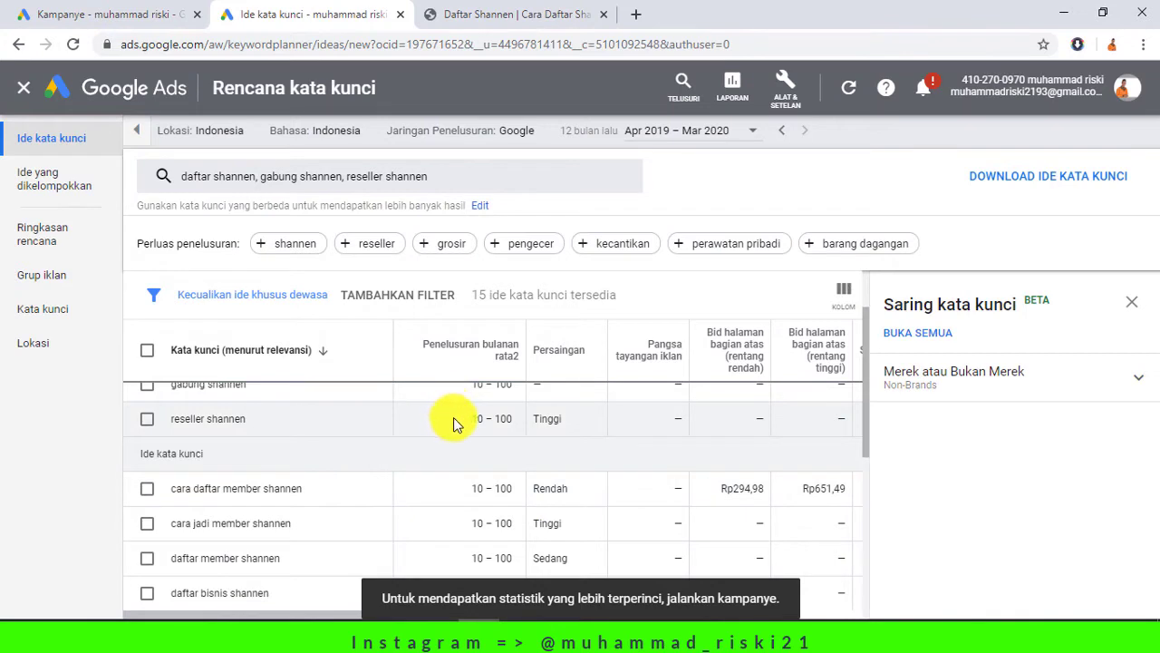
{"action": "scroll", "coordinate": [474, 468], "scroll_direction": "down", "scroll_amount": 1}
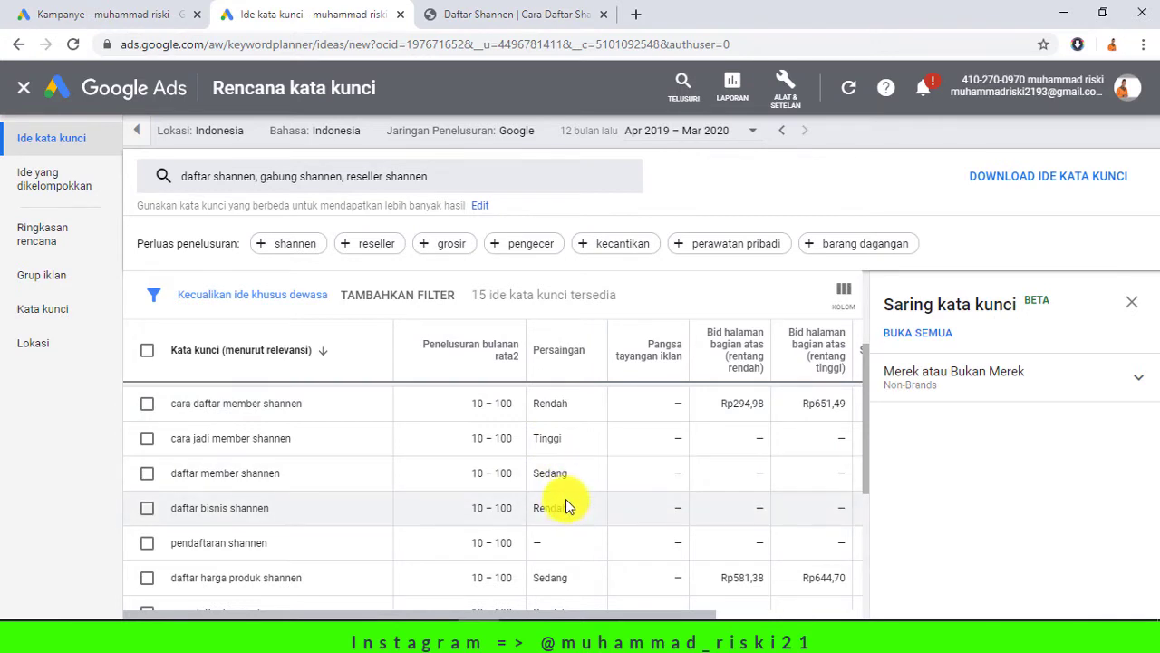
{"action": "scroll", "coordinate": [558, 506], "scroll_direction": "up", "scroll_amount": 2}
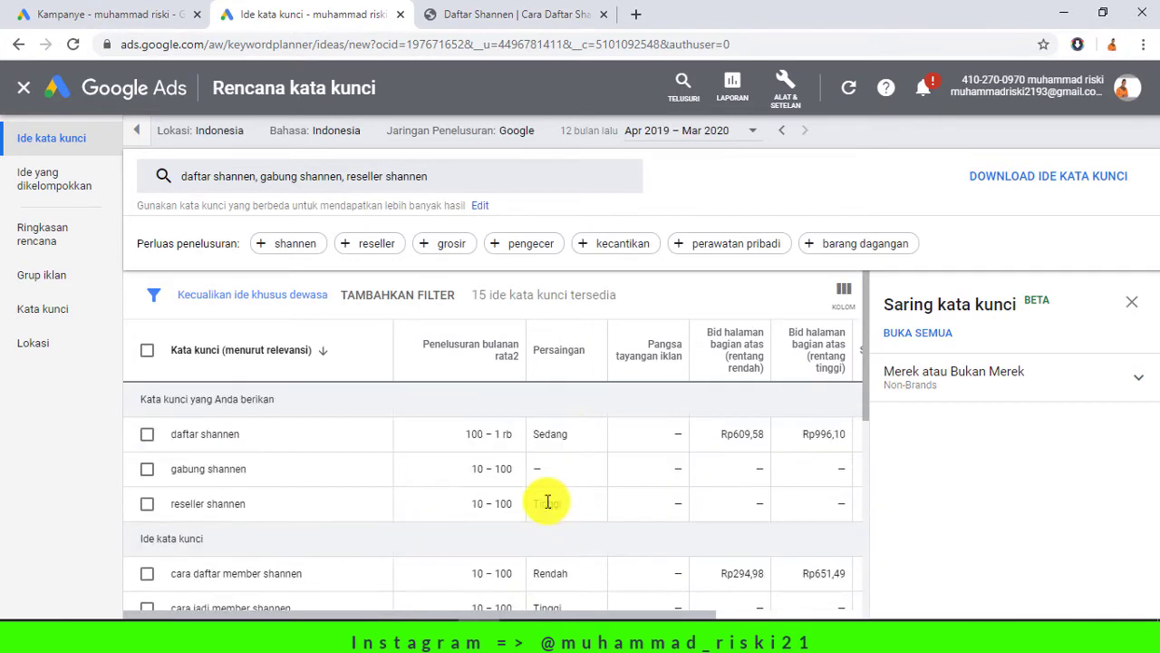
{"action": "scroll", "coordinate": [552, 511], "scroll_direction": "down", "scroll_amount": 1}
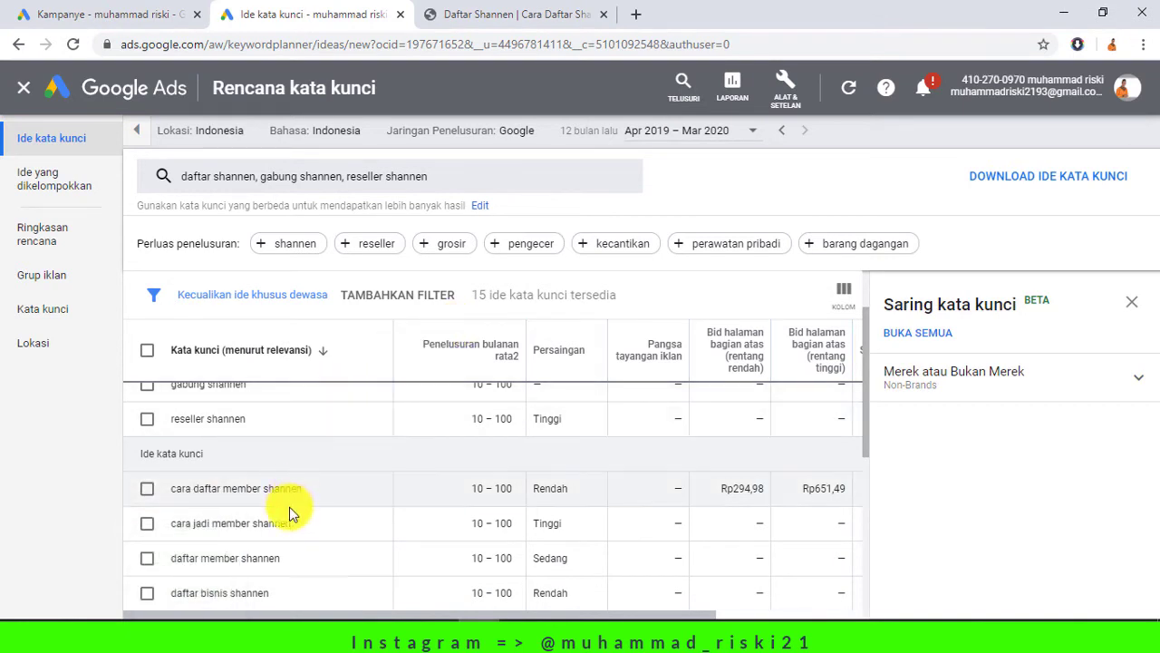
{"action": "scroll", "coordinate": [285, 523], "scroll_direction": "down", "scroll_amount": 1}
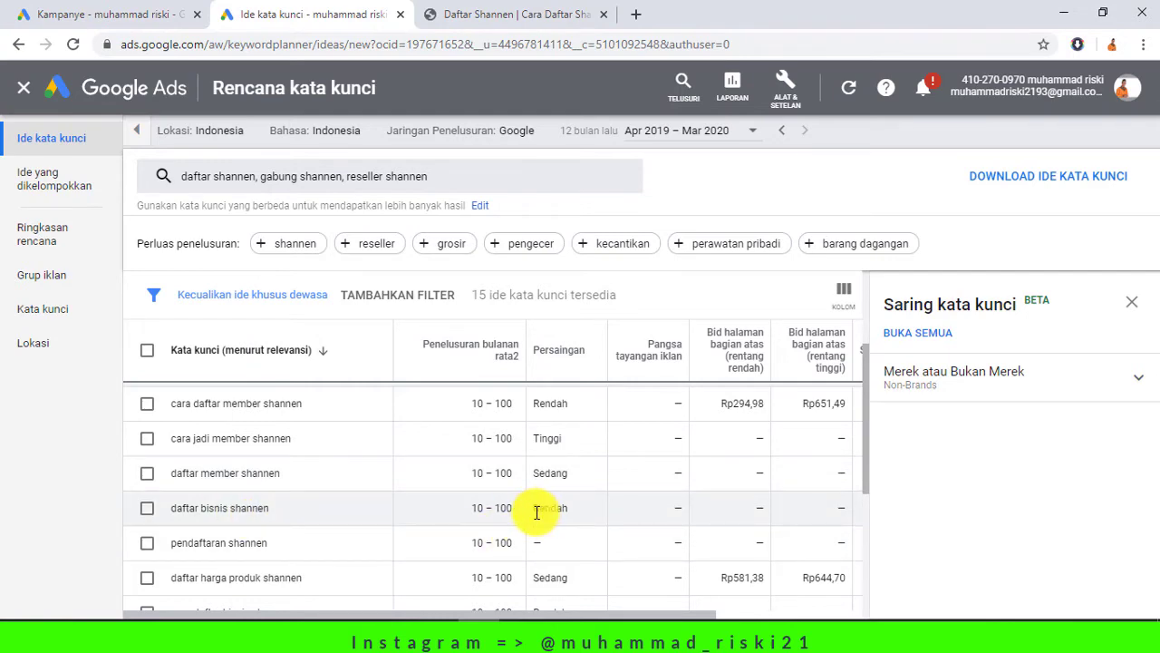
{"action": "scroll", "coordinate": [538, 513], "scroll_direction": "down", "scroll_amount": 2}
{"action": "scroll", "coordinate": [426, 476], "scroll_direction": "up", "scroll_amount": 5}
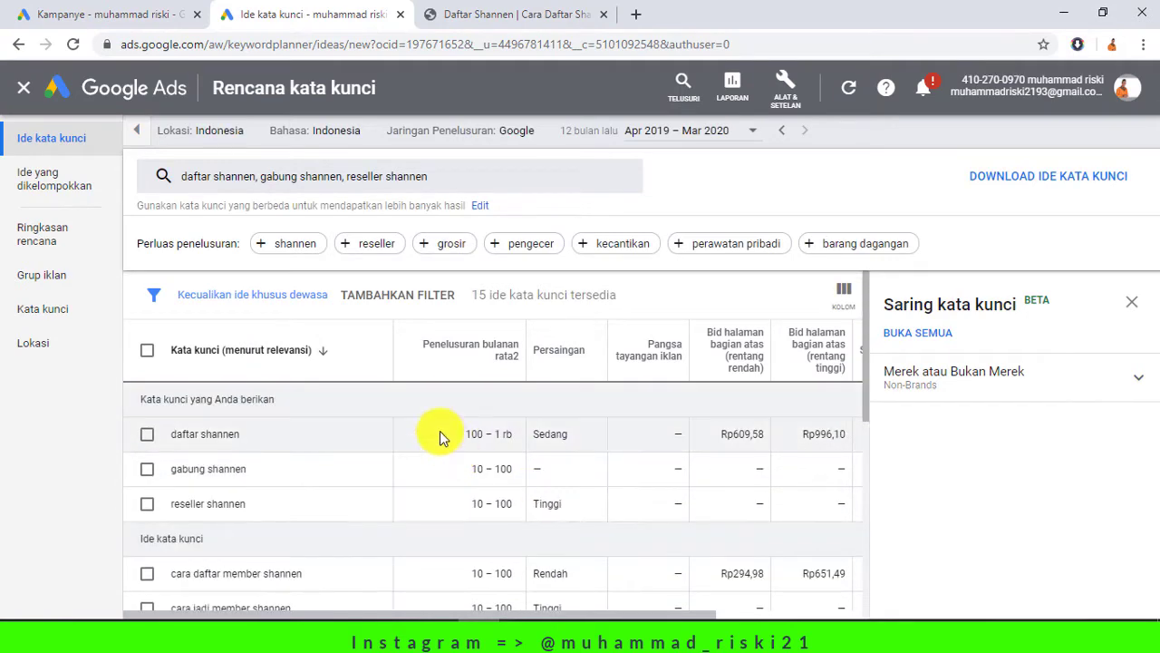
{"action": "scroll", "coordinate": [335, 498], "scroll_direction": "down", "scroll_amount": 2}
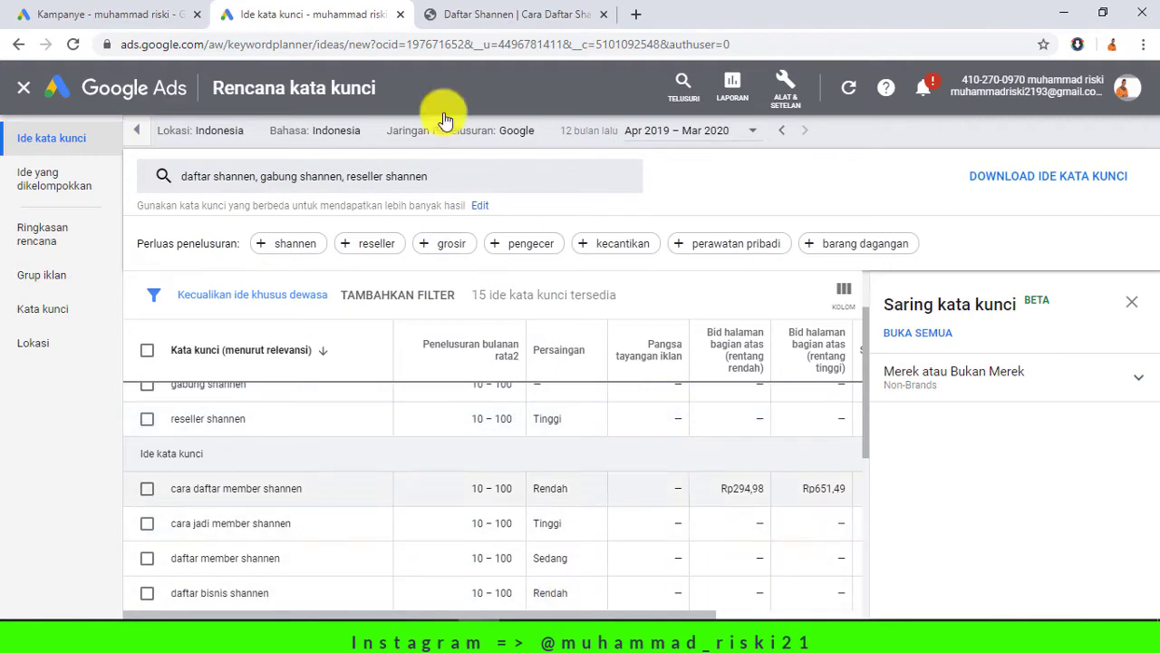
Start a new campaign from the campaigns page with Traffic situs as its goal, checking the Shannen landing page
{"action": "left_click", "coordinate": [136, 14]}
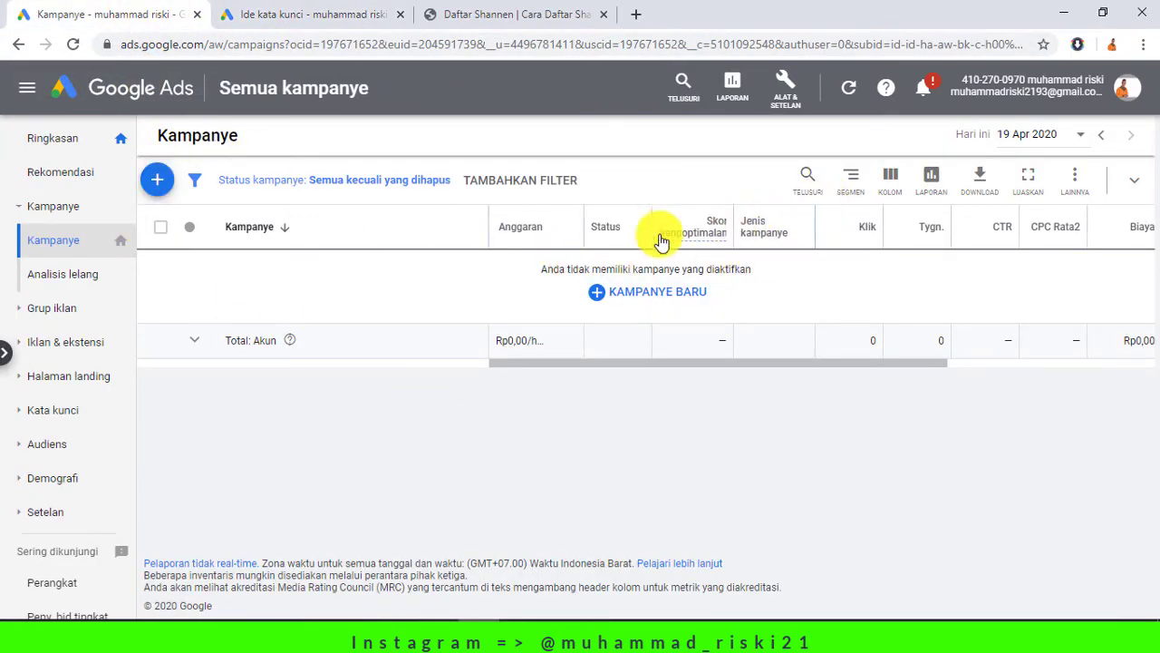
{"action": "left_click", "coordinate": [641, 306]}
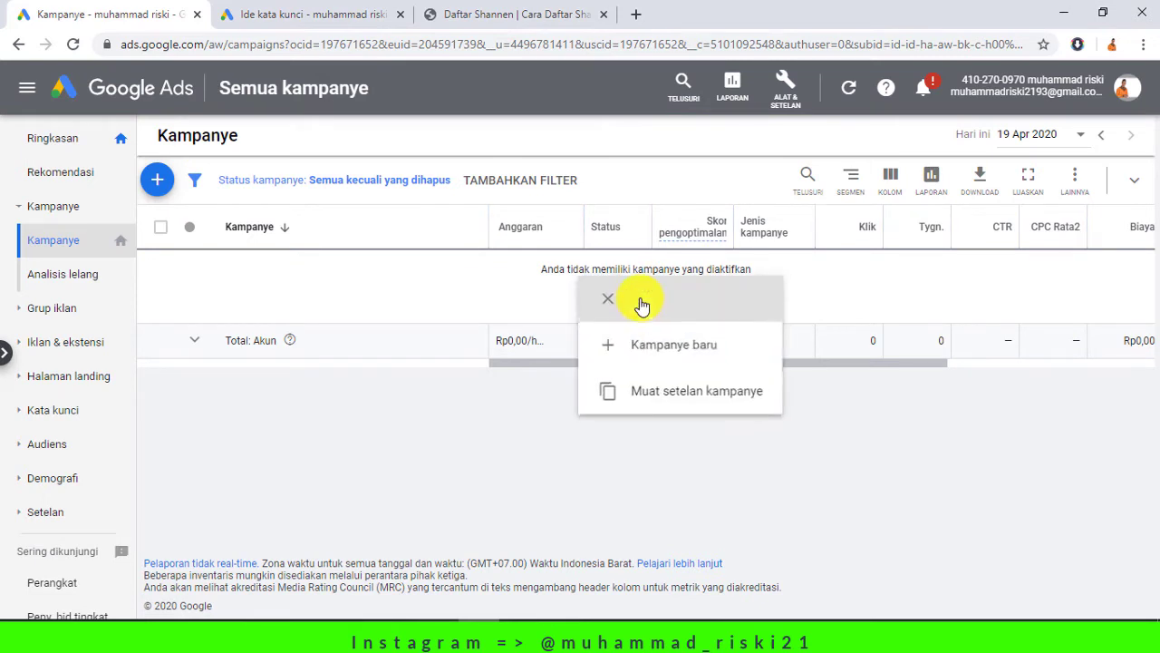
{"action": "left_click", "coordinate": [671, 354]}
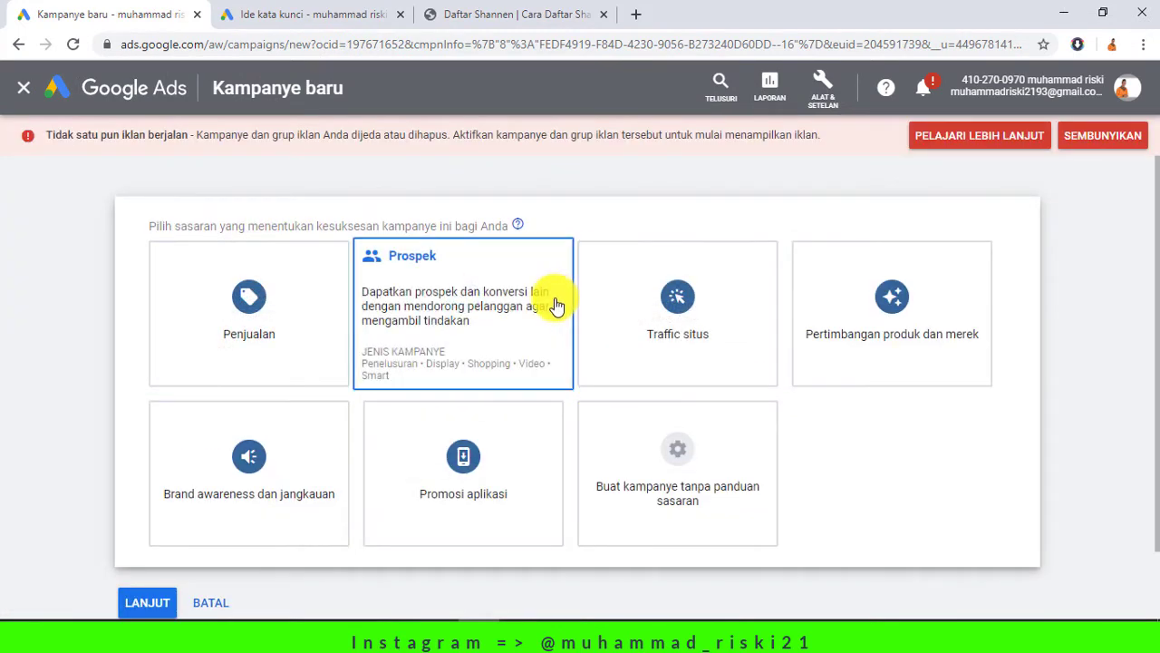
{"action": "scroll", "coordinate": [550, 317], "scroll_direction": "down", "scroll_amount": 2}
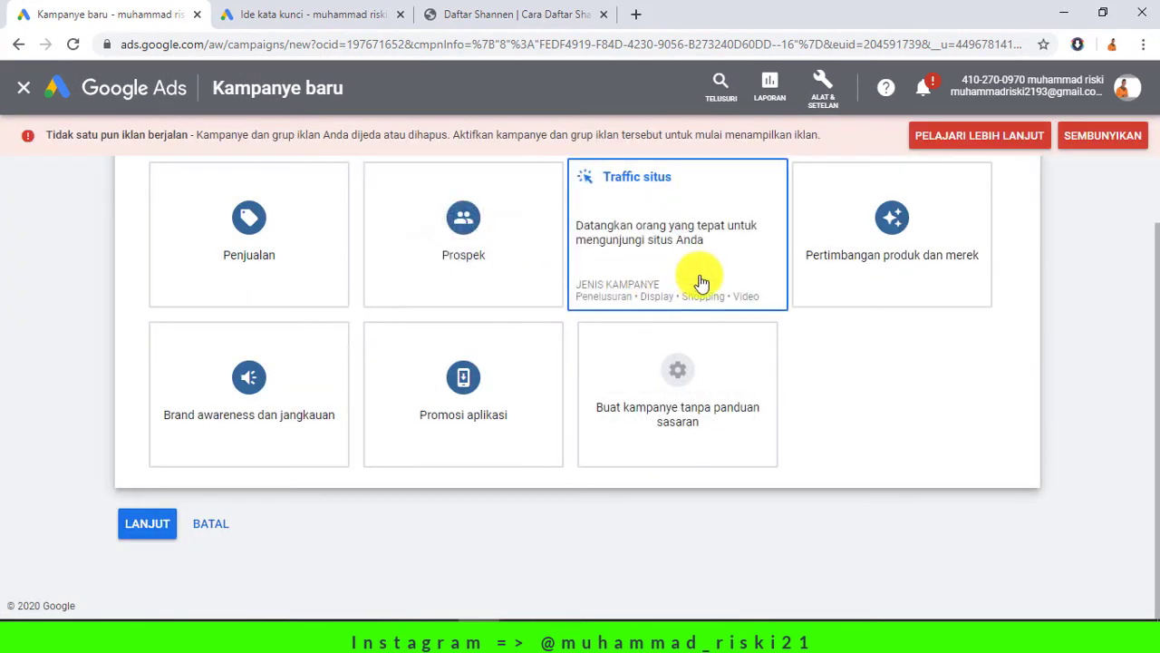
{"action": "left_click", "coordinate": [519, 22]}
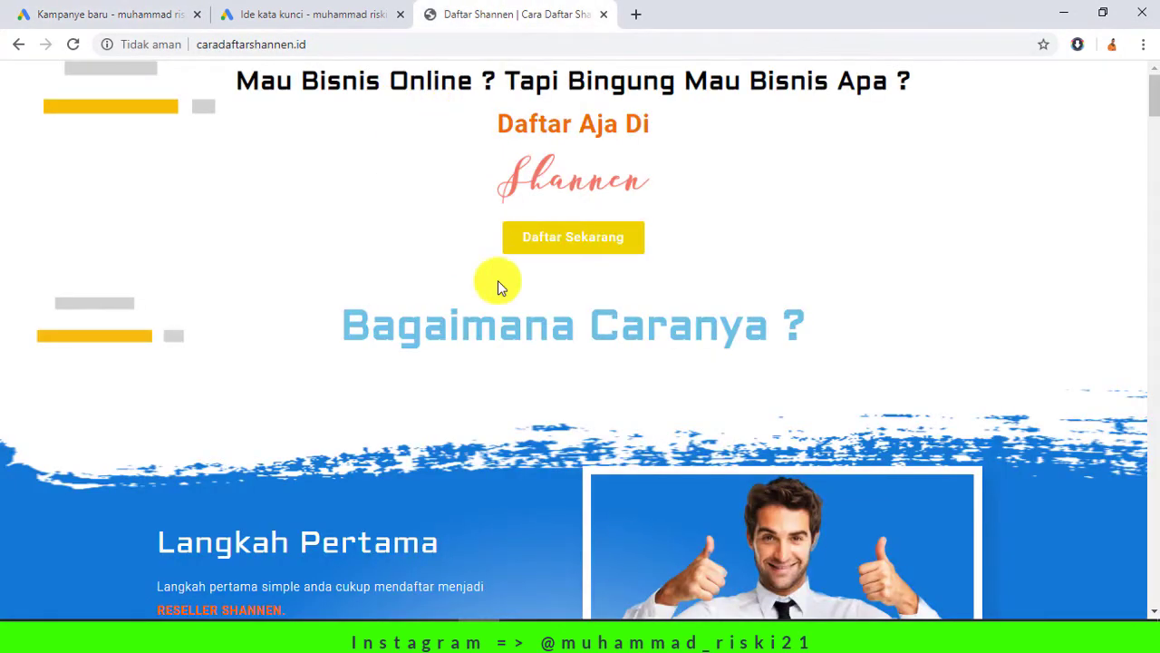
{"action": "left_click", "coordinate": [88, 5]}
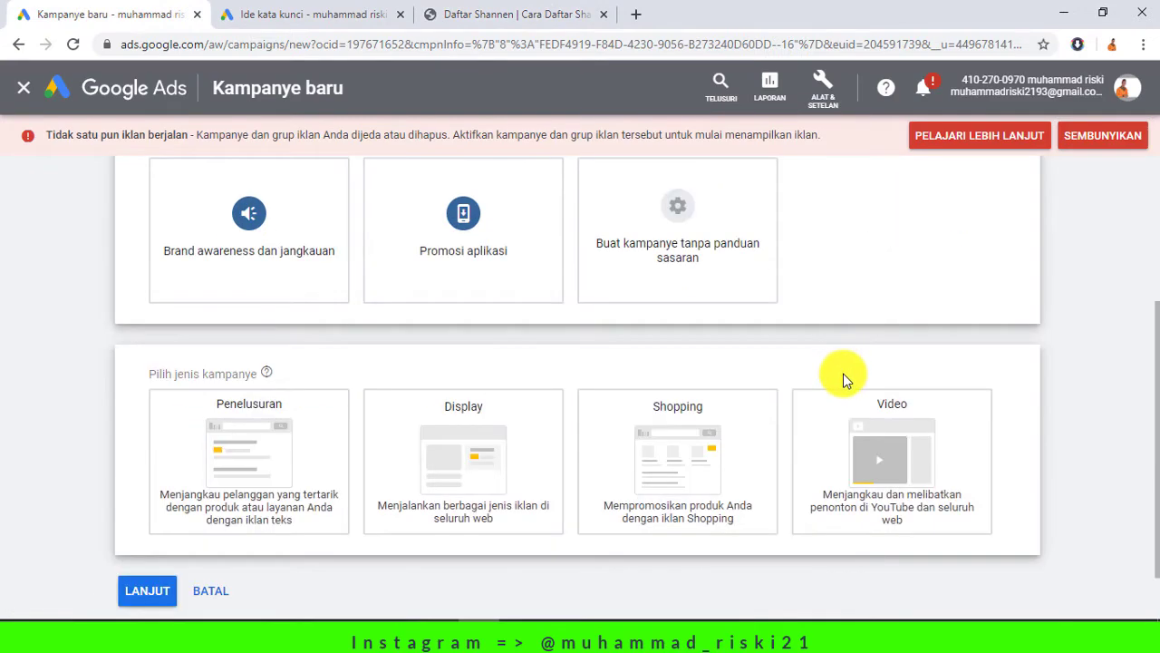
{"action": "left_click", "coordinate": [297, 464]}
{"action": "left_click", "coordinate": [401, 449]}
{"action": "left_click", "coordinate": [254, 445]}
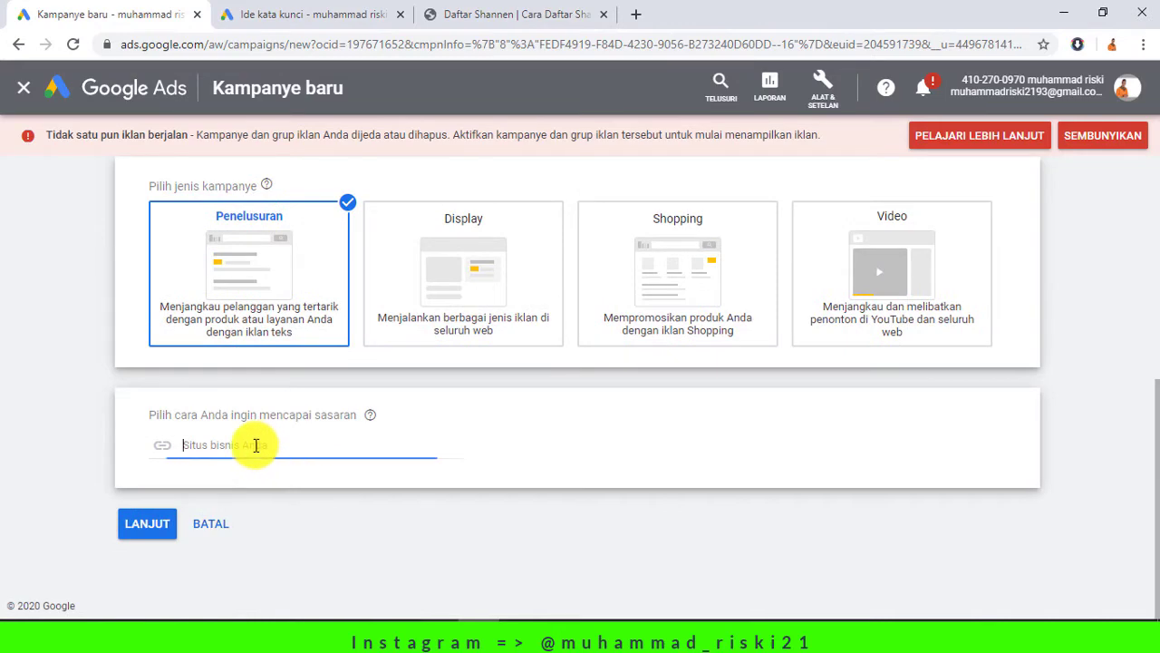
{"action": "left_click", "coordinate": [486, 11]}
{"action": "left_click", "coordinate": [445, 49]}
{"action": "key", "text": "ctrl+c"}
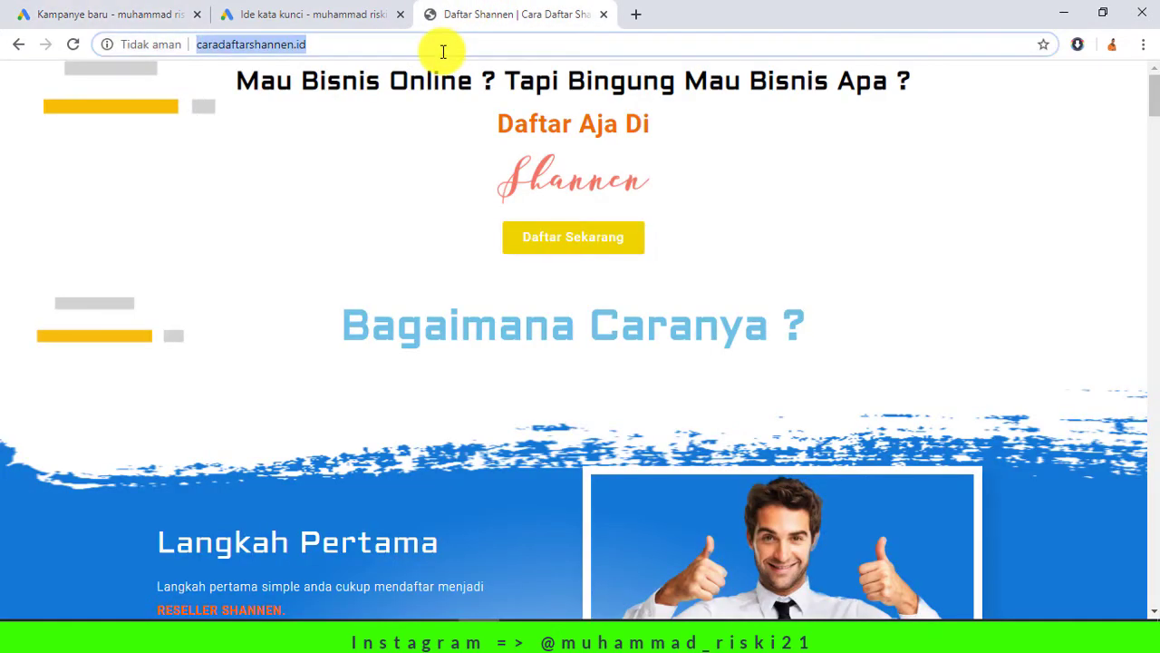
{"action": "left_click", "coordinate": [39, 11]}
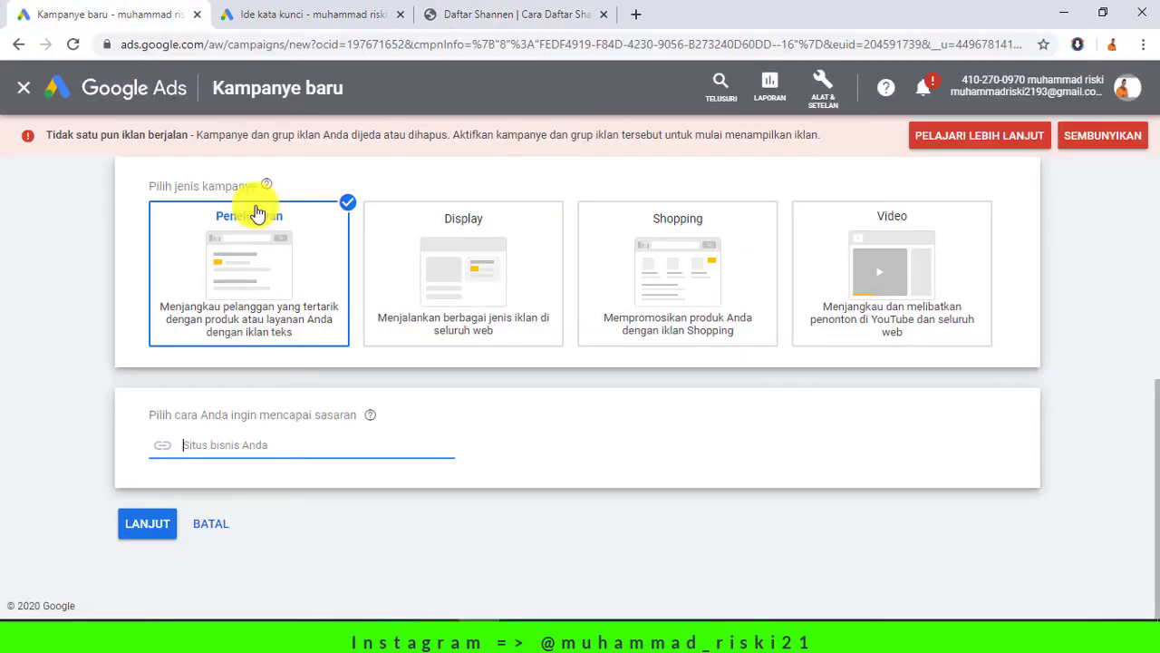
{"action": "key", "text": "ctrl+v"}
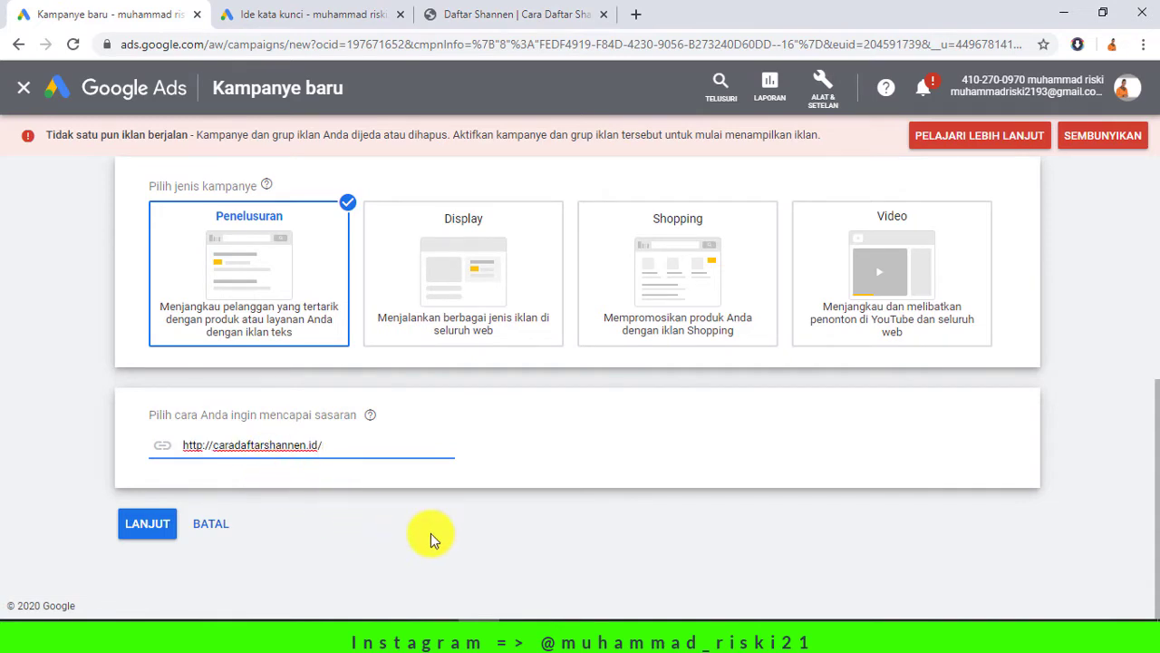
{"action": "left_click", "coordinate": [428, 535]}
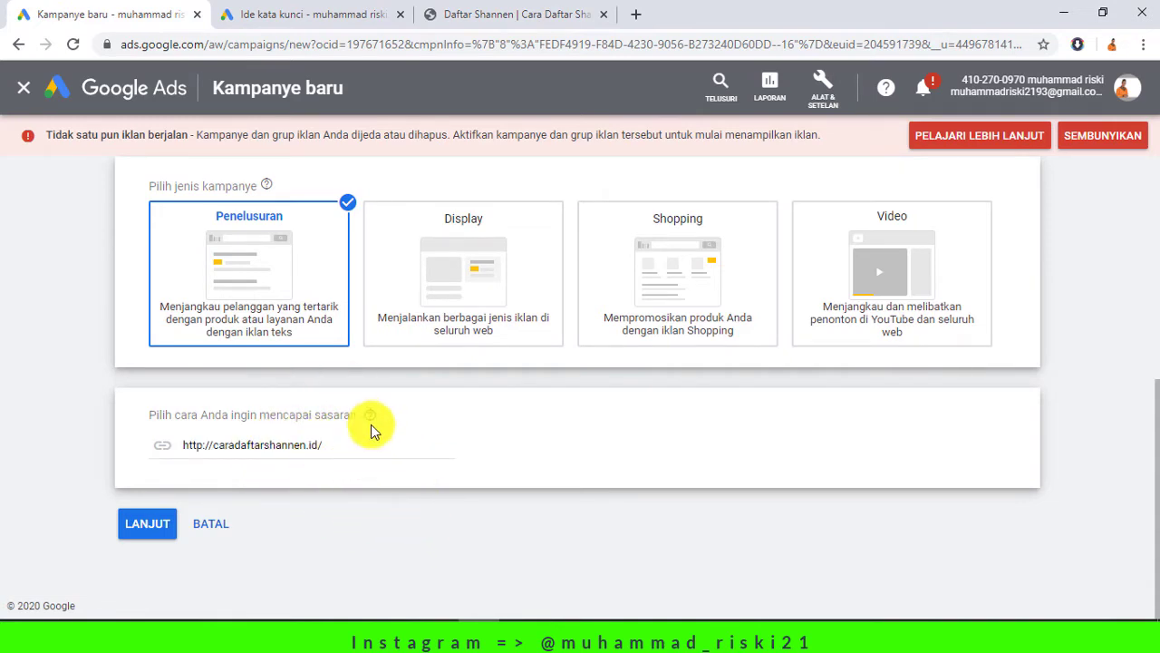
{"action": "left_click", "coordinate": [149, 540]}
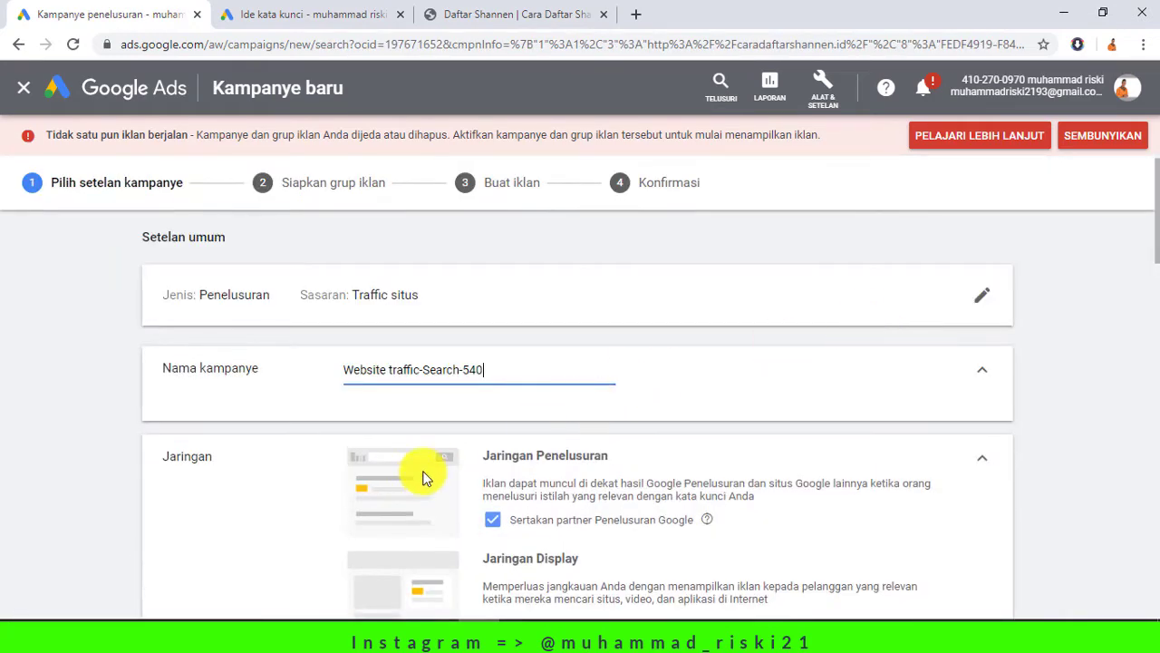
Name the campaign RESELLER SHANNEN and exclude the Google Display Network from its networks
{"action": "key", "text": "ctrl+a"}
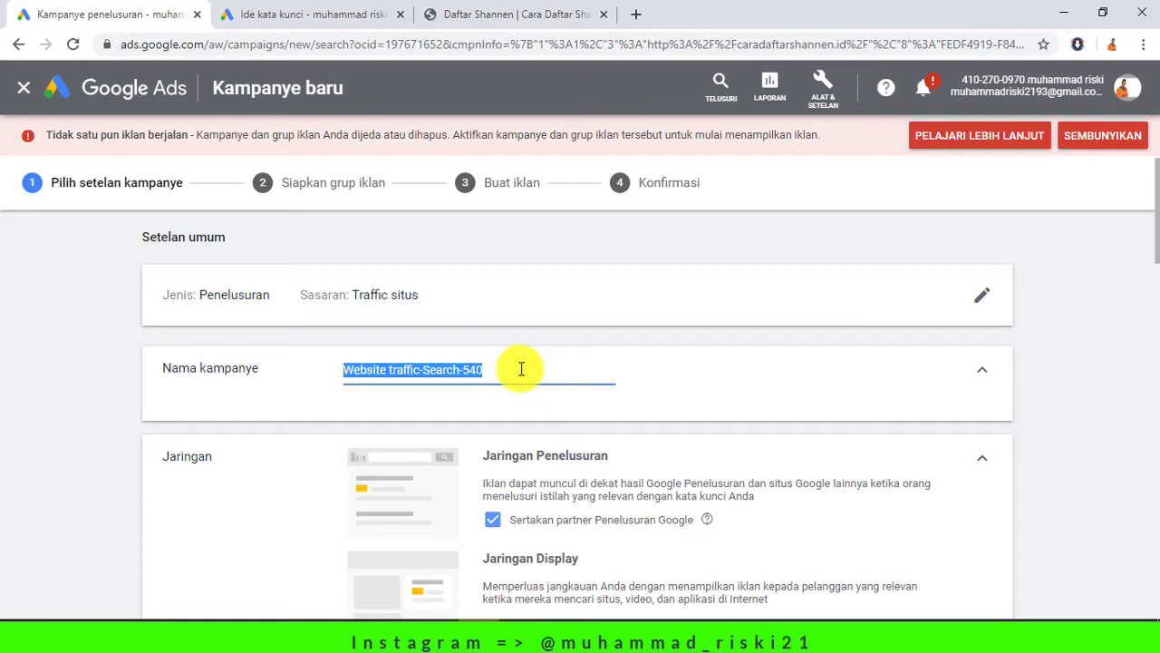
{"action": "type", "text": "SH"}
{"action": "key", "text": "BackSpace"}
{"action": "type", "text": "RESELLER SHAN"}
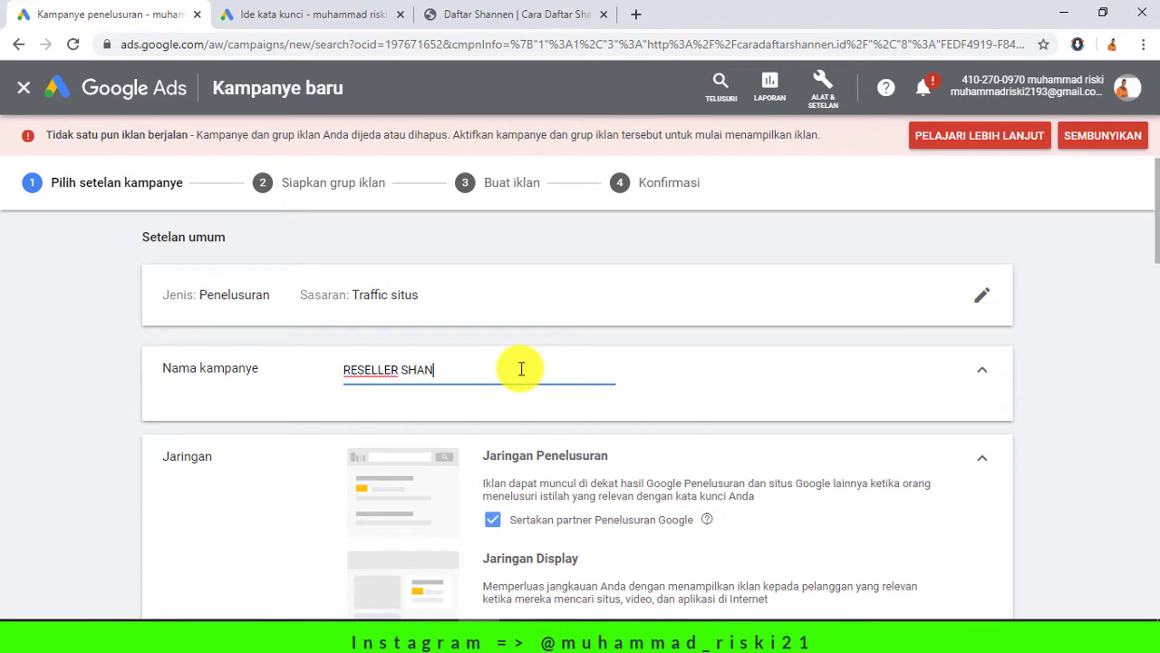
{"action": "type", "text": "NEN"}
{"action": "scroll", "coordinate": [567, 365], "scroll_direction": "down", "scroll_amount": 2}
{"action": "left_click", "coordinate": [492, 460]}
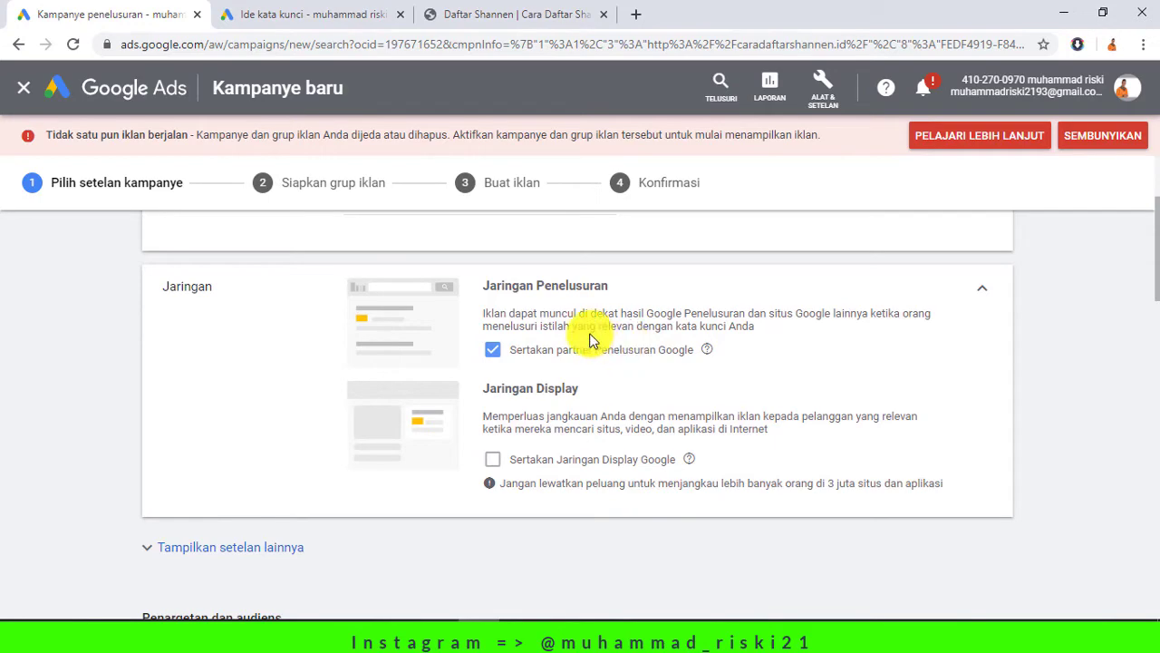
Review the campaign's network, target location and customer language settings
{"action": "scroll", "coordinate": [589, 340], "scroll_direction": "down", "scroll_amount": 4}
{"action": "scroll", "coordinate": [668, 371], "scroll_direction": "down", "scroll_amount": 2}
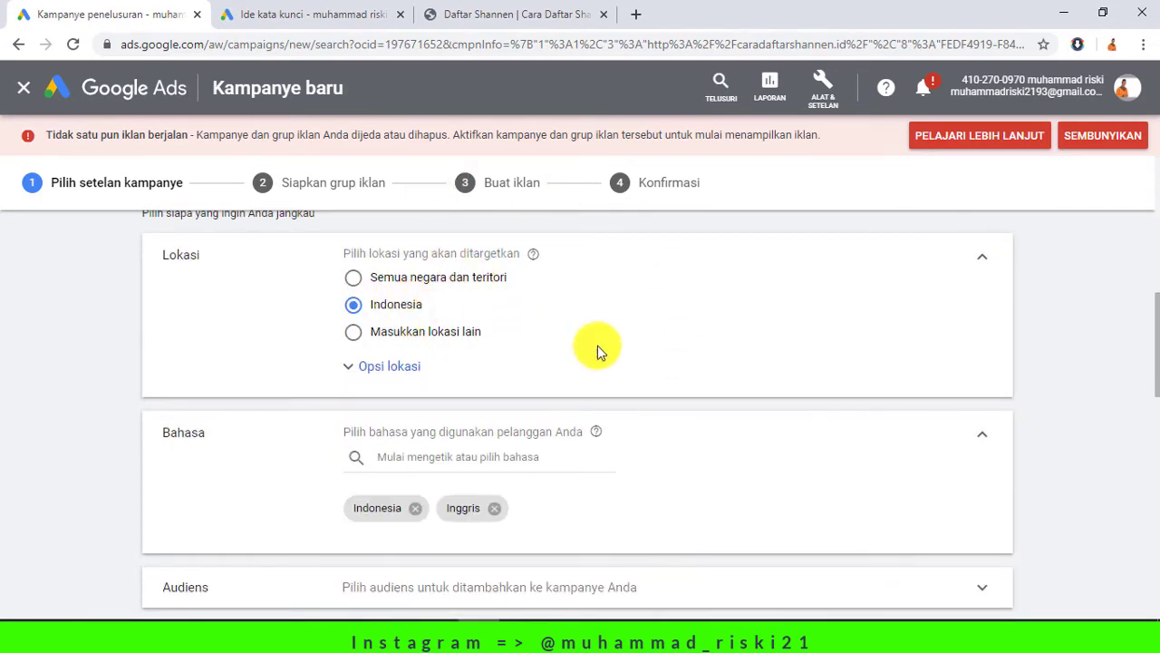
{"action": "scroll", "coordinate": [595, 367], "scroll_direction": "down", "scroll_amount": 2}
{"action": "scroll", "coordinate": [593, 368], "scroll_direction": "up", "scroll_amount": 1}
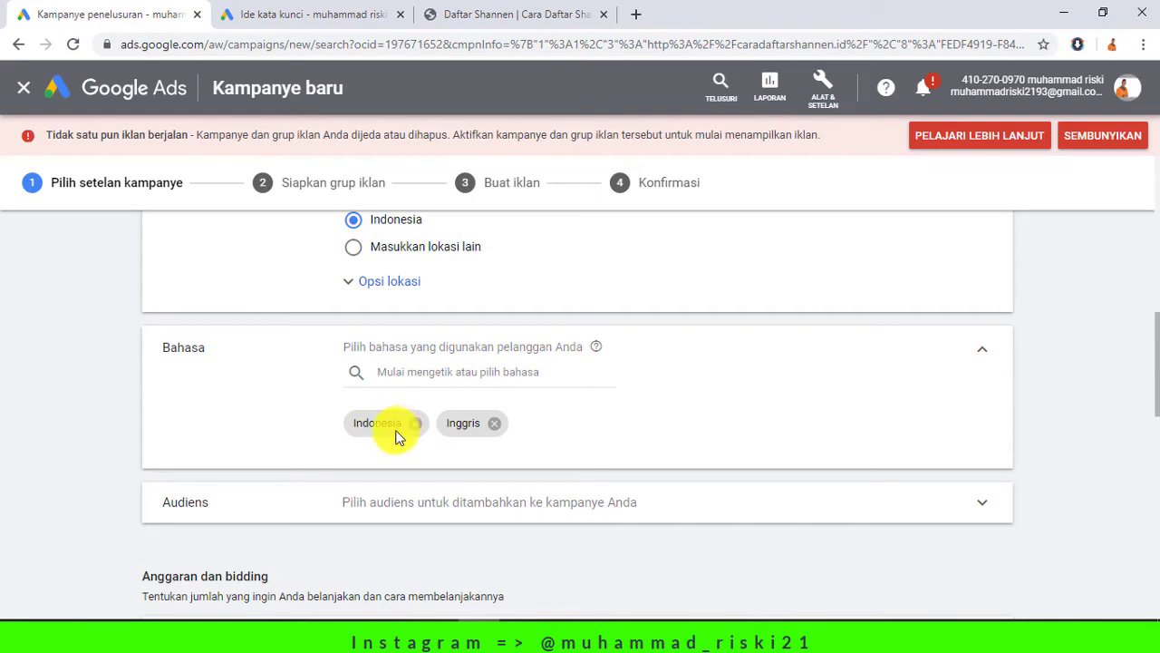
{"action": "scroll", "coordinate": [564, 420], "scroll_direction": "down", "scroll_amount": 1}
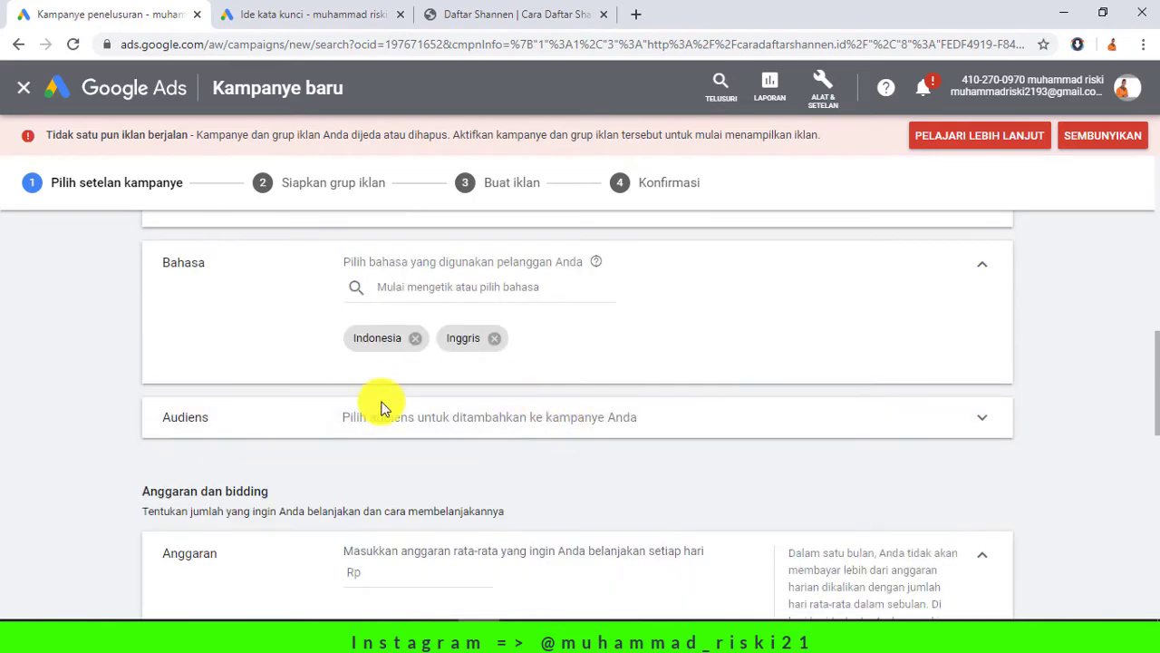
{"action": "scroll", "coordinate": [571, 390], "scroll_direction": "up", "scroll_amount": 4}
{"action": "scroll", "coordinate": [578, 388], "scroll_direction": "up", "scroll_amount": 4}
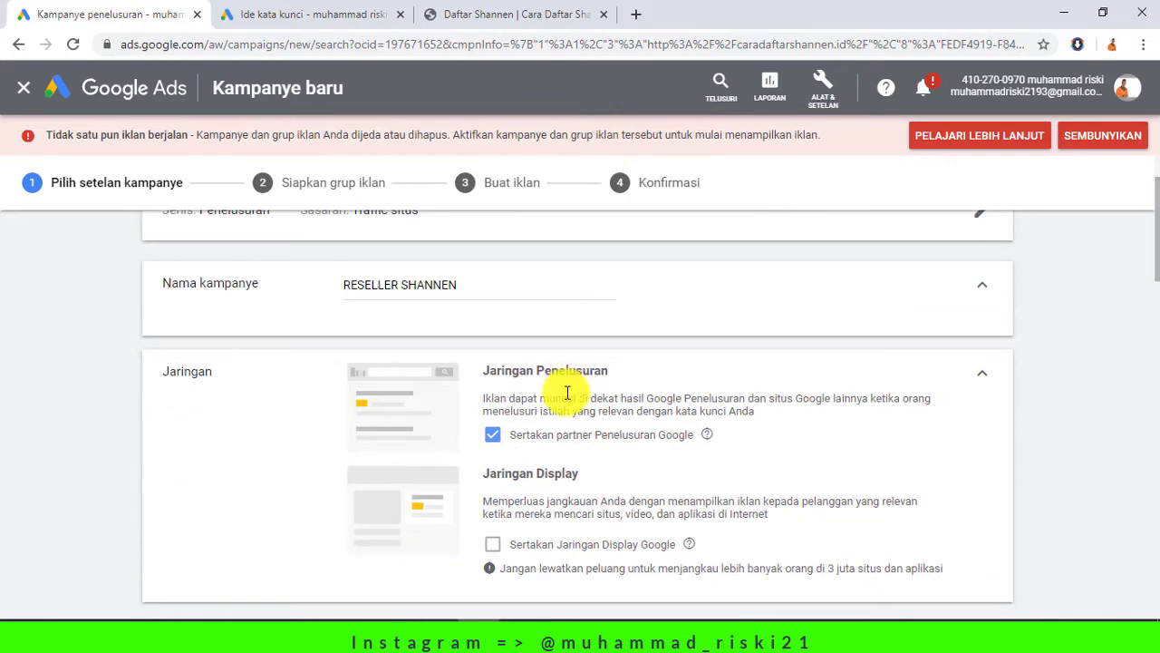
{"action": "scroll", "coordinate": [653, 426], "scroll_direction": "down", "scroll_amount": 4}
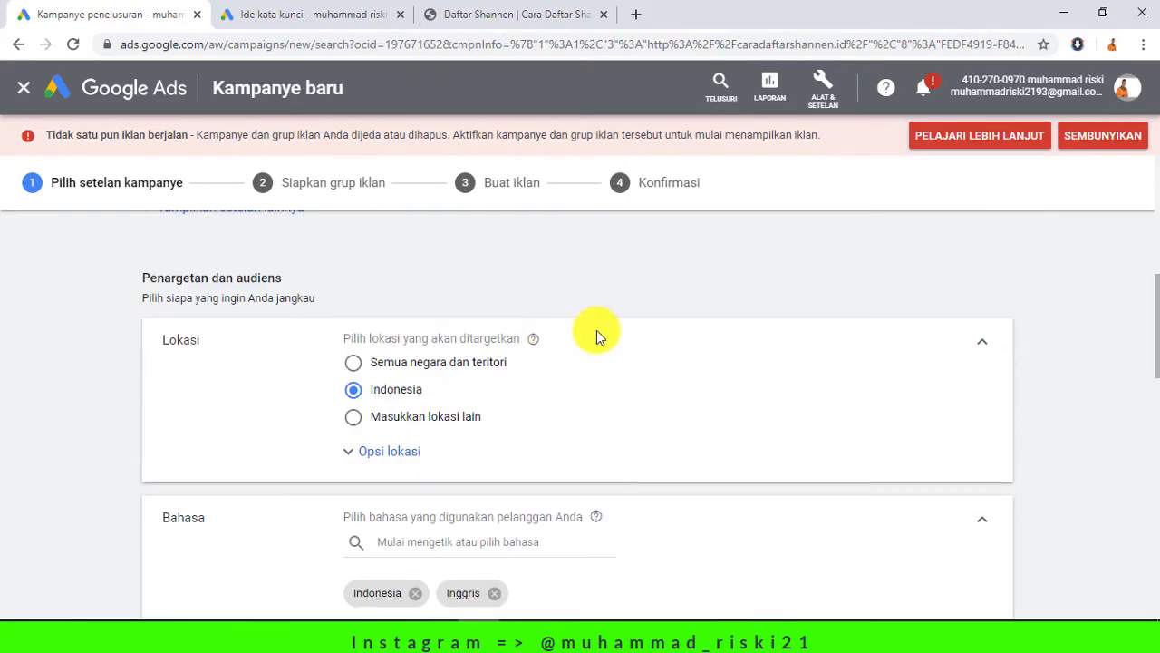
Set the campaign's average daily budget to Rp 75000
{"action": "scroll", "coordinate": [594, 343], "scroll_direction": "up", "scroll_amount": 3}
{"action": "scroll", "coordinate": [593, 381], "scroll_direction": "down", "scroll_amount": 5}
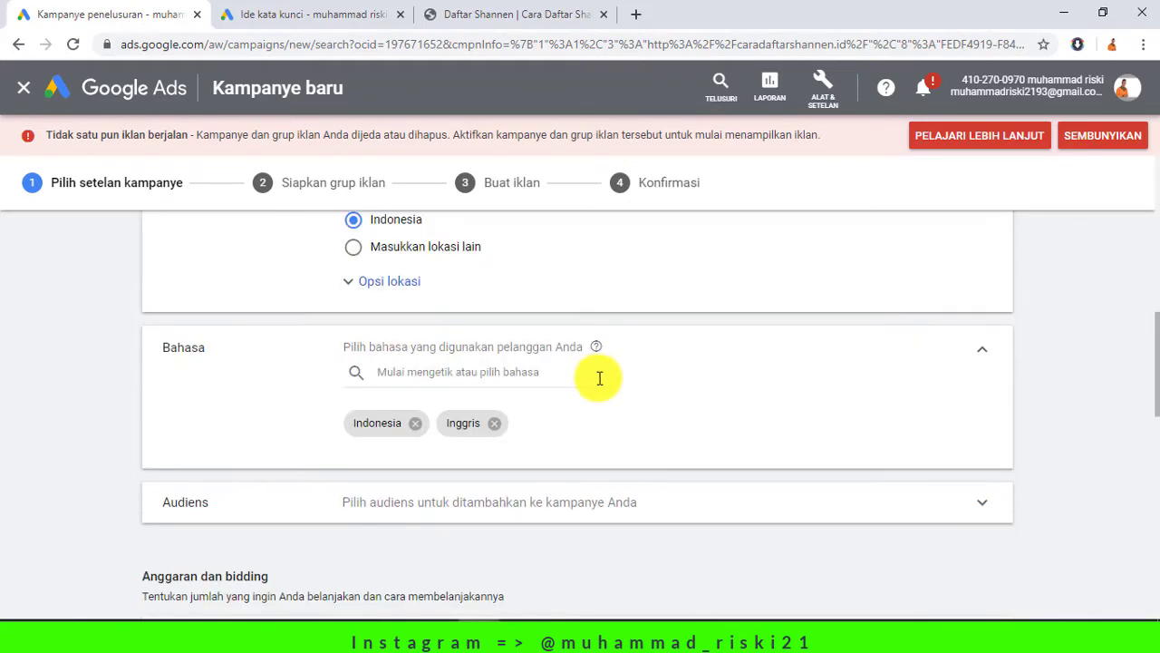
{"action": "scroll", "coordinate": [599, 379], "scroll_direction": "down", "scroll_amount": 2}
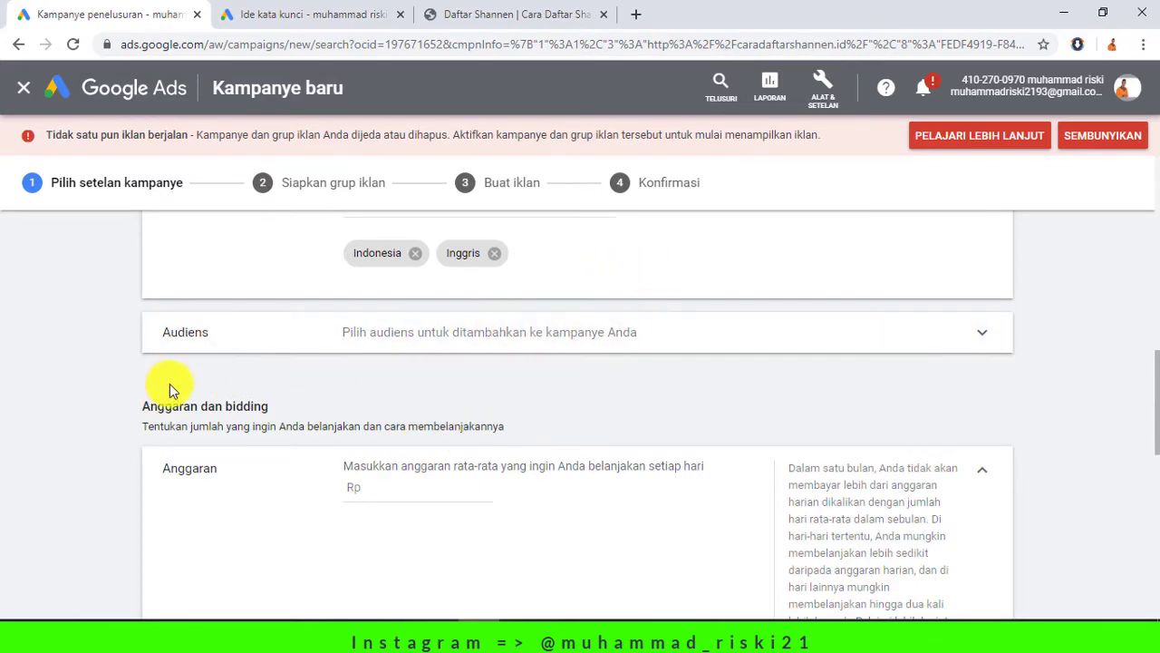
{"action": "scroll", "coordinate": [426, 526], "scroll_direction": "down", "scroll_amount": 1}
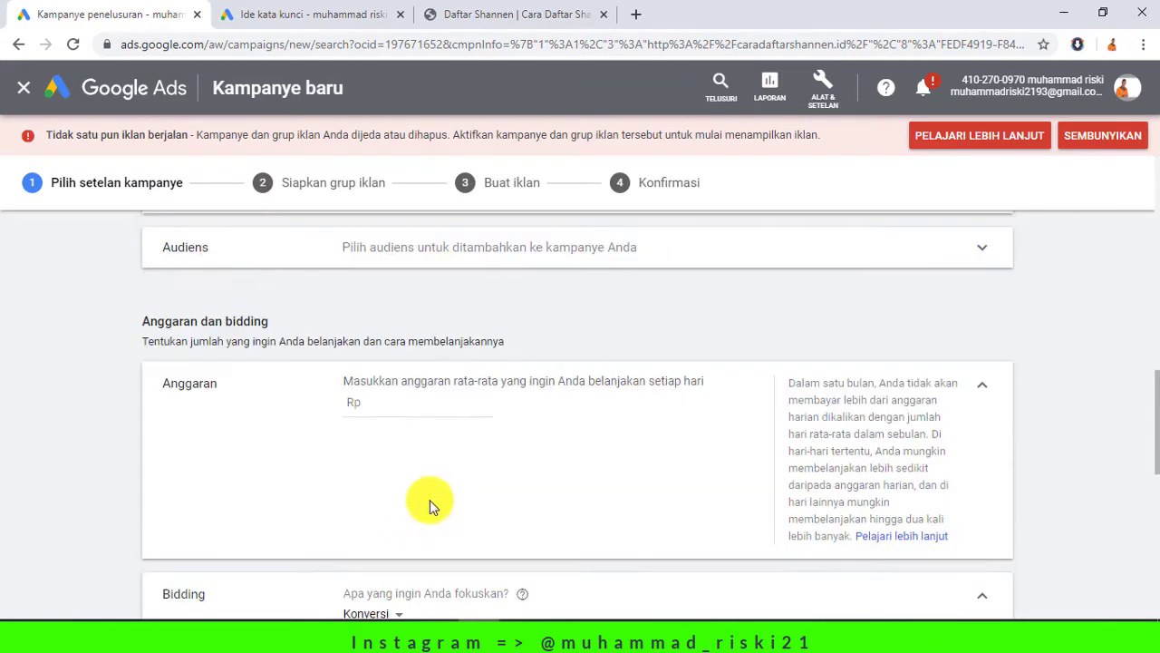
{"action": "left_click", "coordinate": [430, 409]}
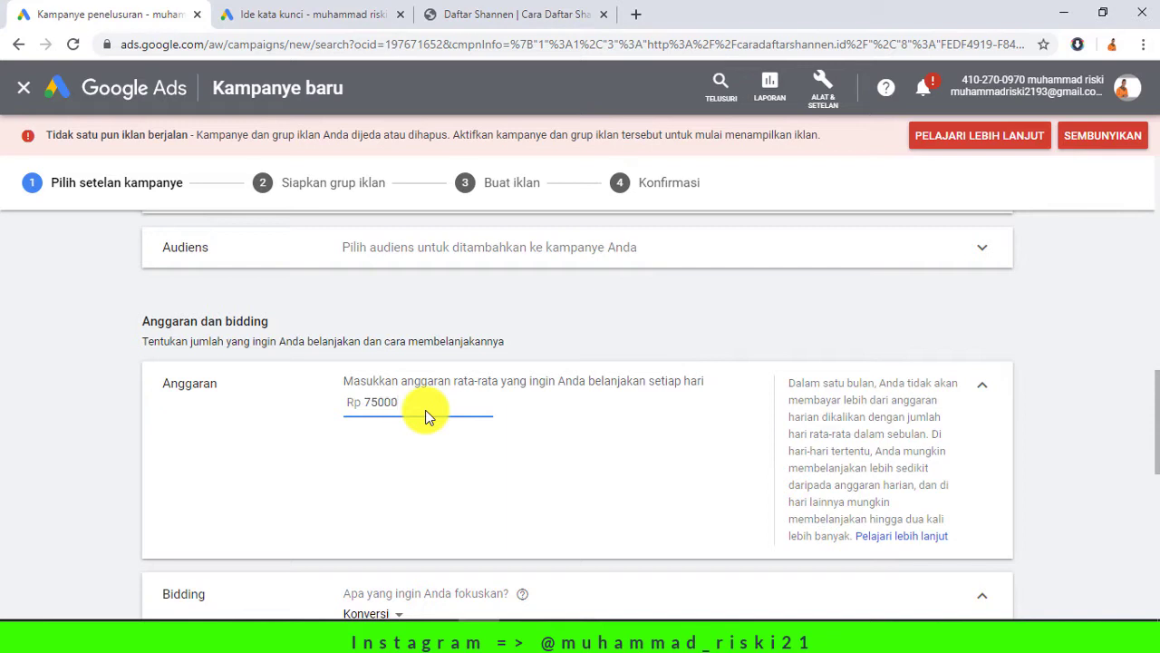
{"action": "left_click", "coordinate": [448, 475]}
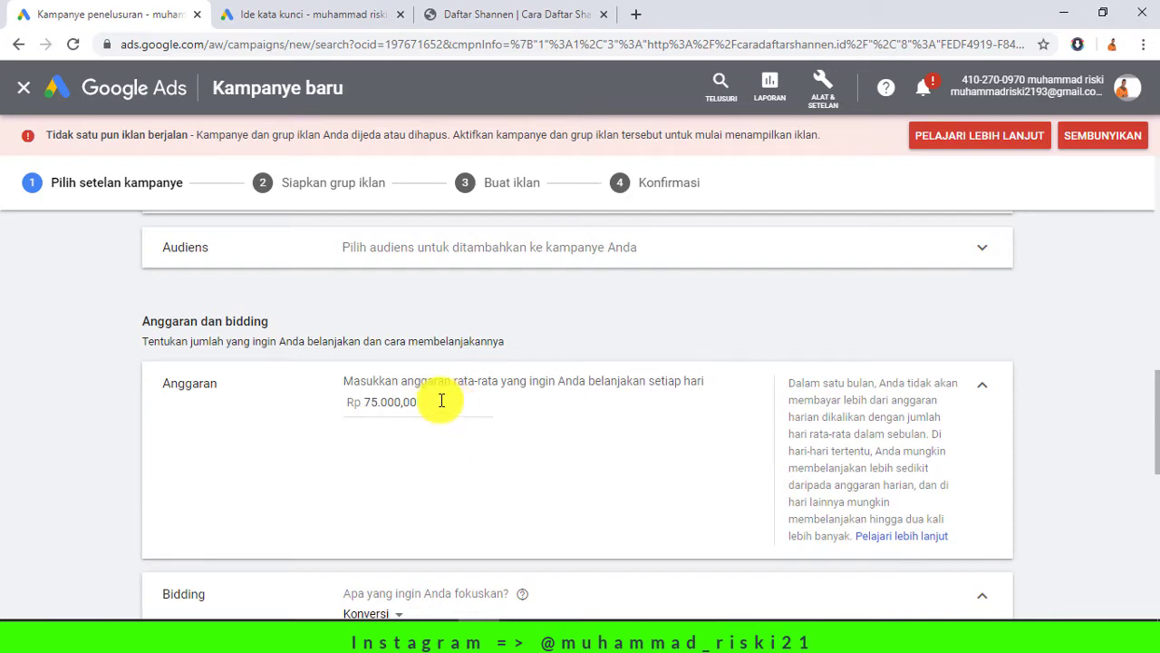
{"action": "left_click_drag", "start_coordinate": [428, 403], "coordinate": [353, 401]}
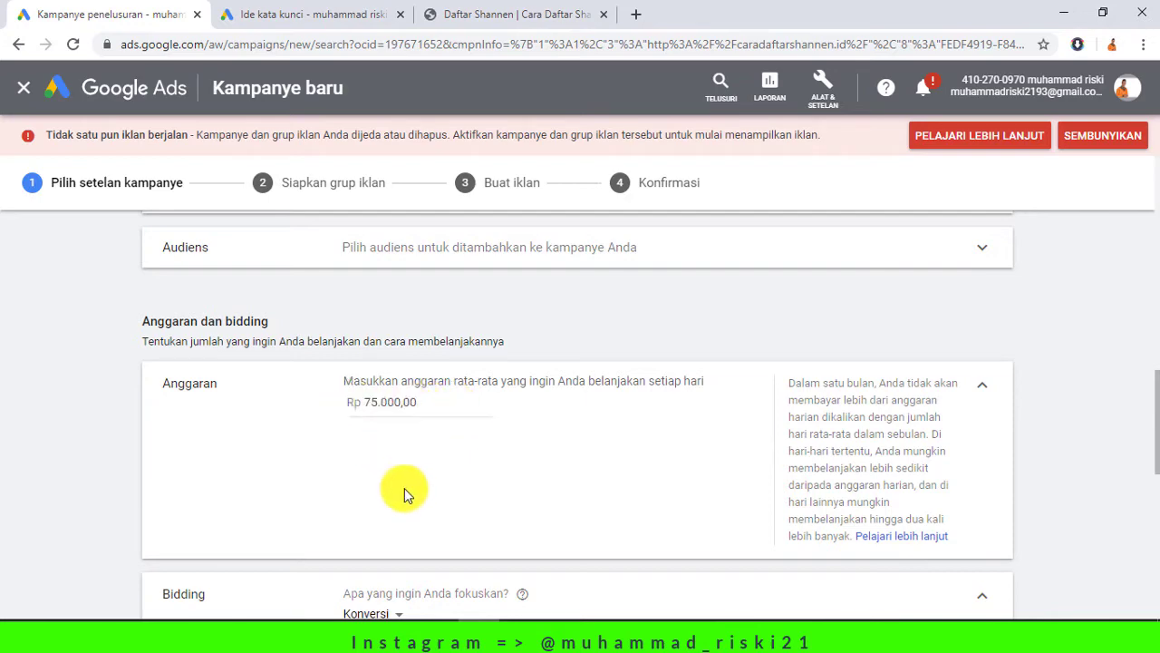
Focus the bidding on Klik and set a maximum cost-per-click bid limit of Rp 1000
{"action": "scroll", "coordinate": [402, 486], "scroll_direction": "down", "scroll_amount": 3}
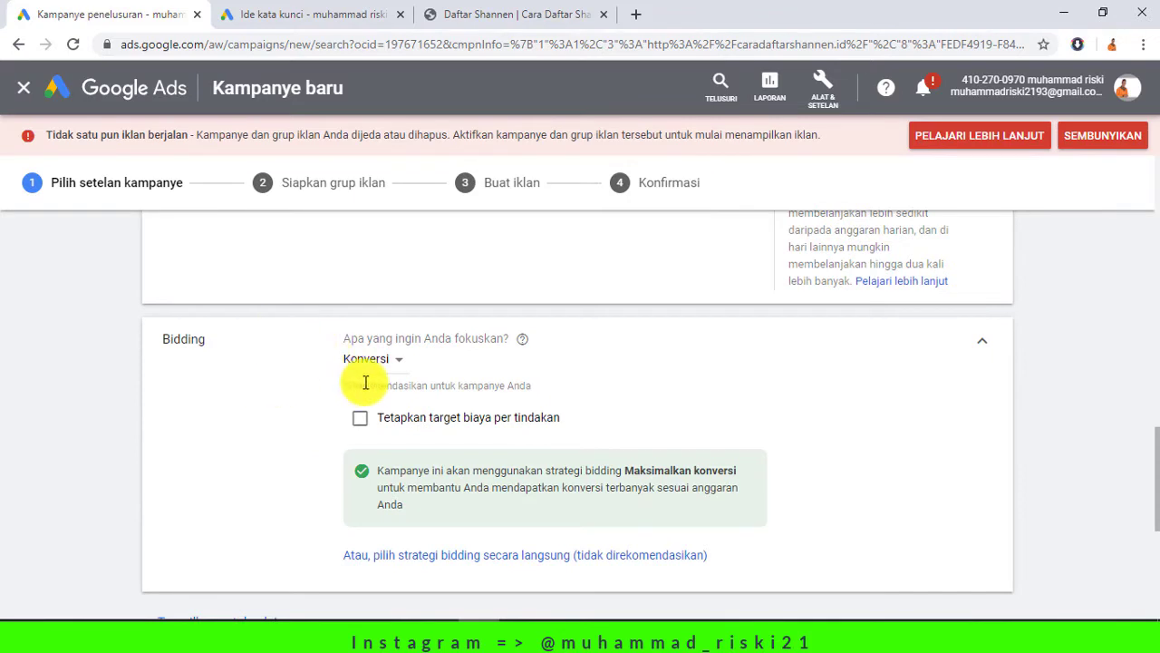
{"action": "left_click", "coordinate": [399, 361]}
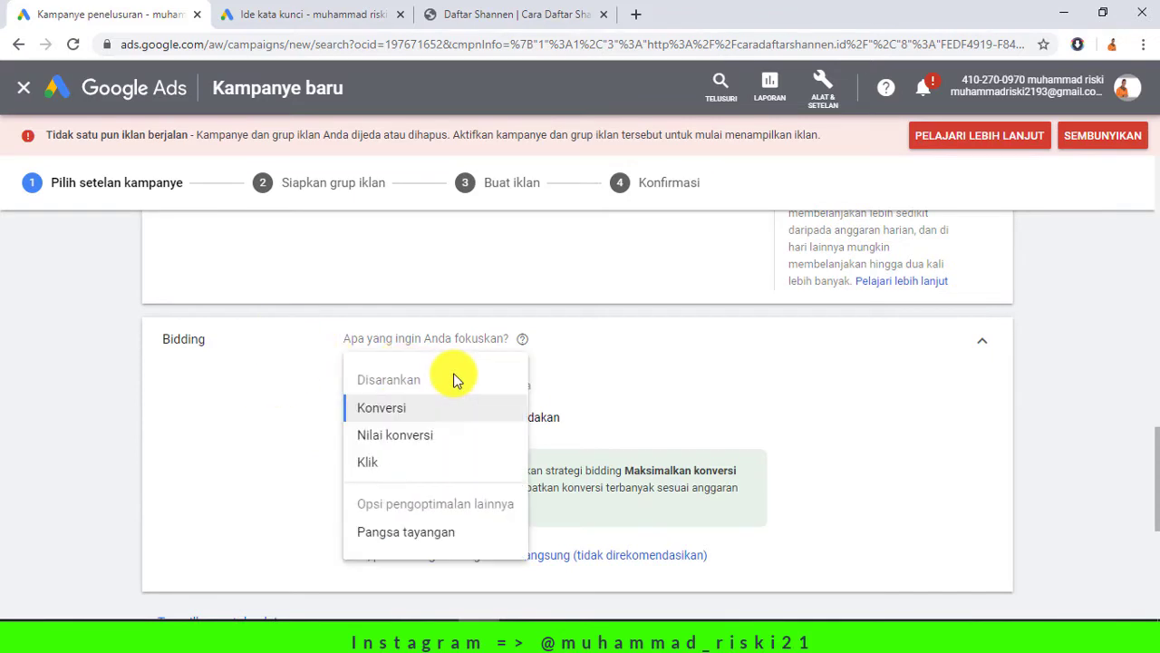
{"action": "left_click", "coordinate": [374, 464]}
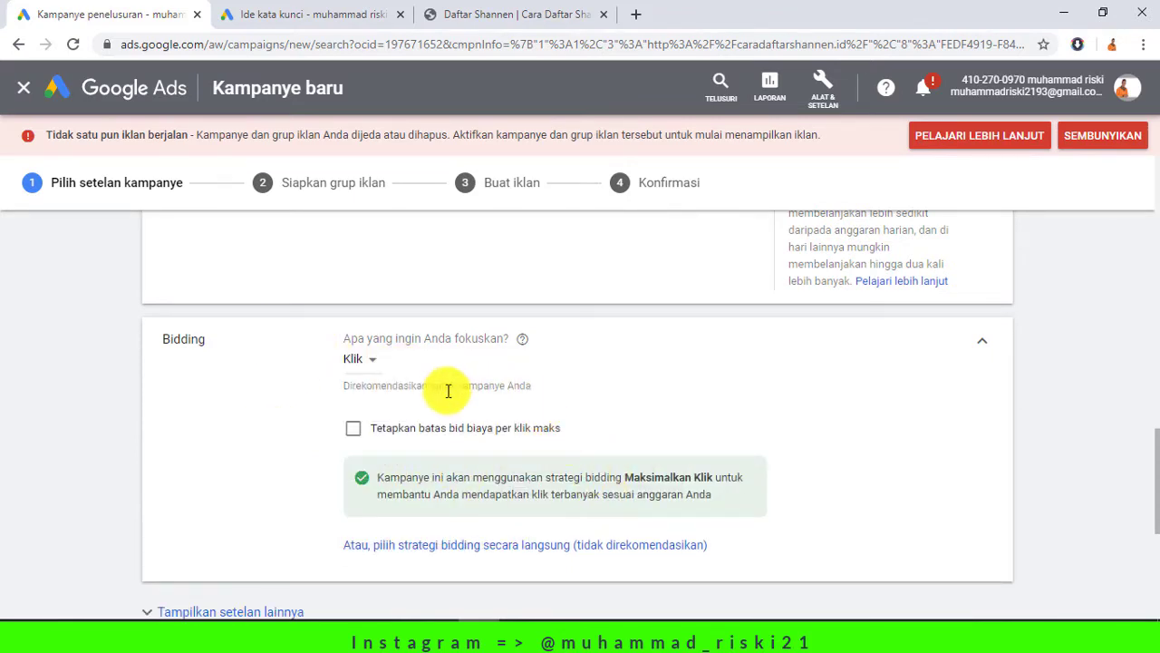
{"action": "left_click", "coordinate": [444, 479]}
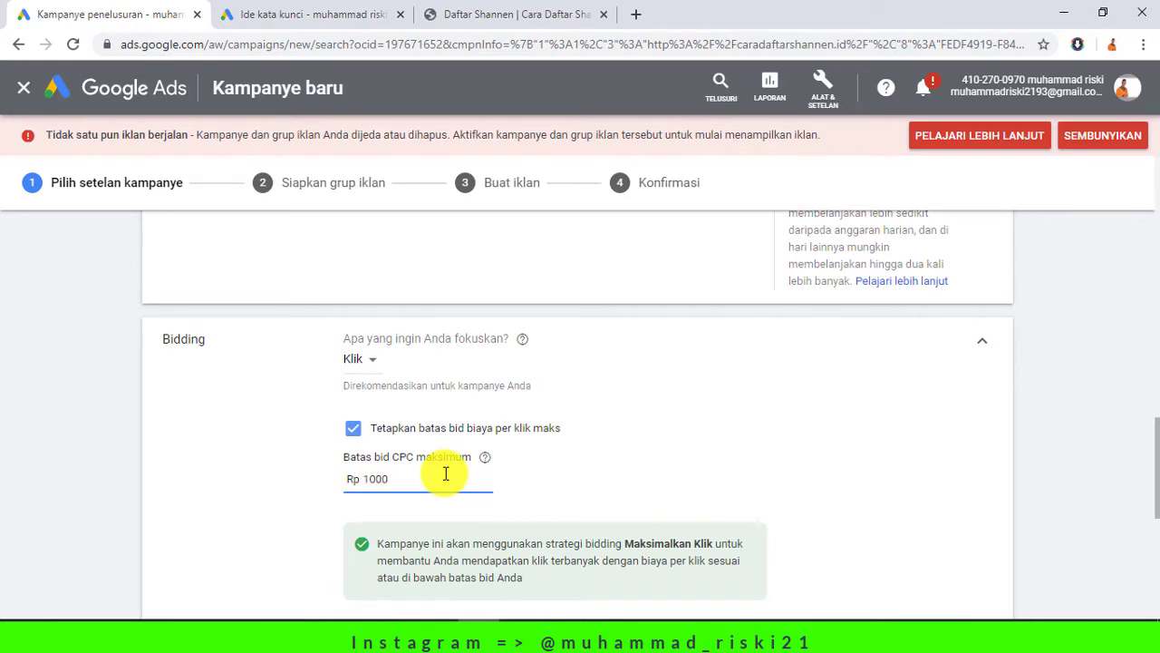
{"action": "left_click", "coordinate": [565, 469]}
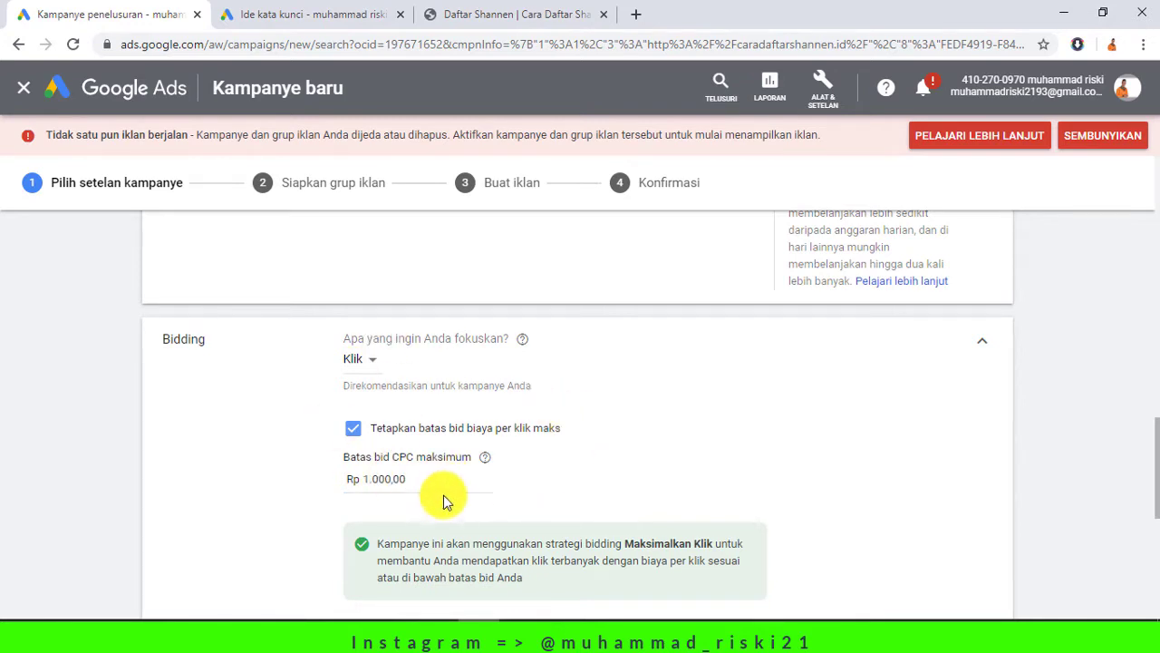
{"action": "left_click", "coordinate": [414, 479]}
{"action": "left_click", "coordinate": [637, 456]}
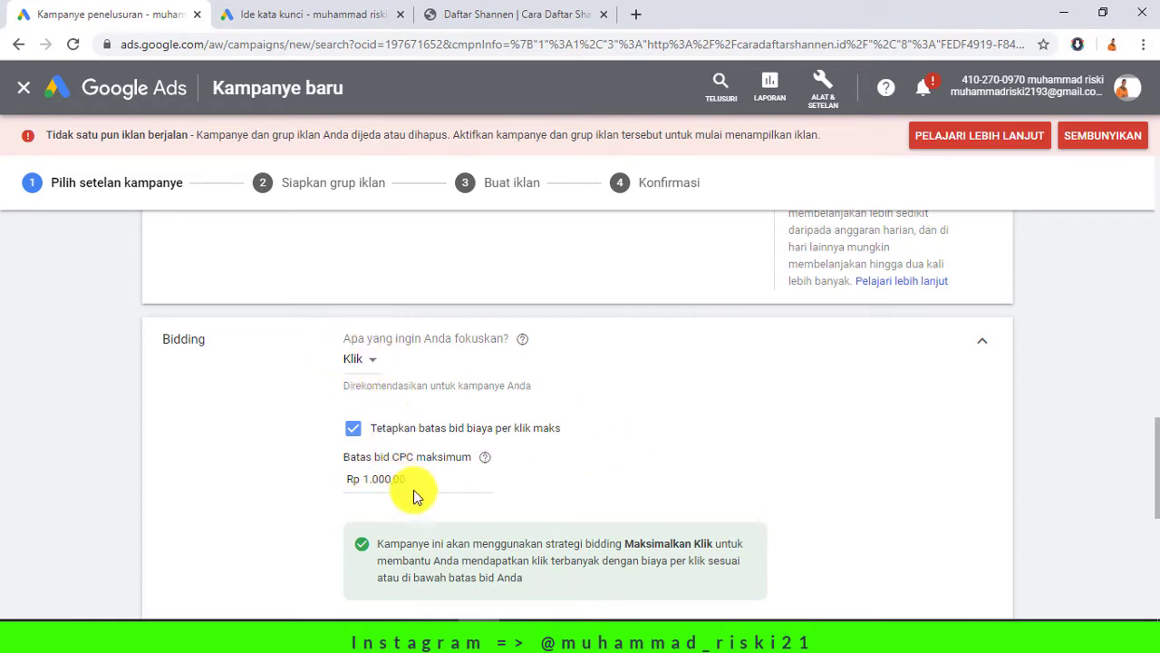
{"action": "left_click_drag", "start_coordinate": [409, 479], "coordinate": [349, 476]}
{"action": "left_click", "coordinate": [630, 448]}
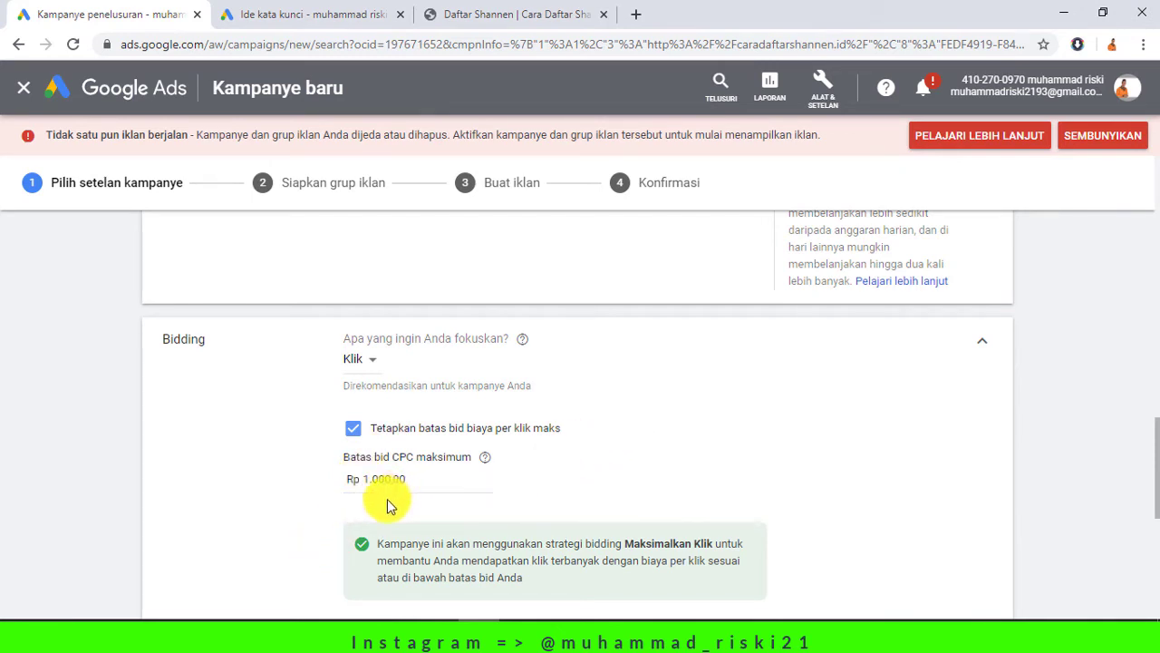
{"action": "double_click", "coordinate": [384, 477]}
{"action": "left_click", "coordinate": [595, 472]}
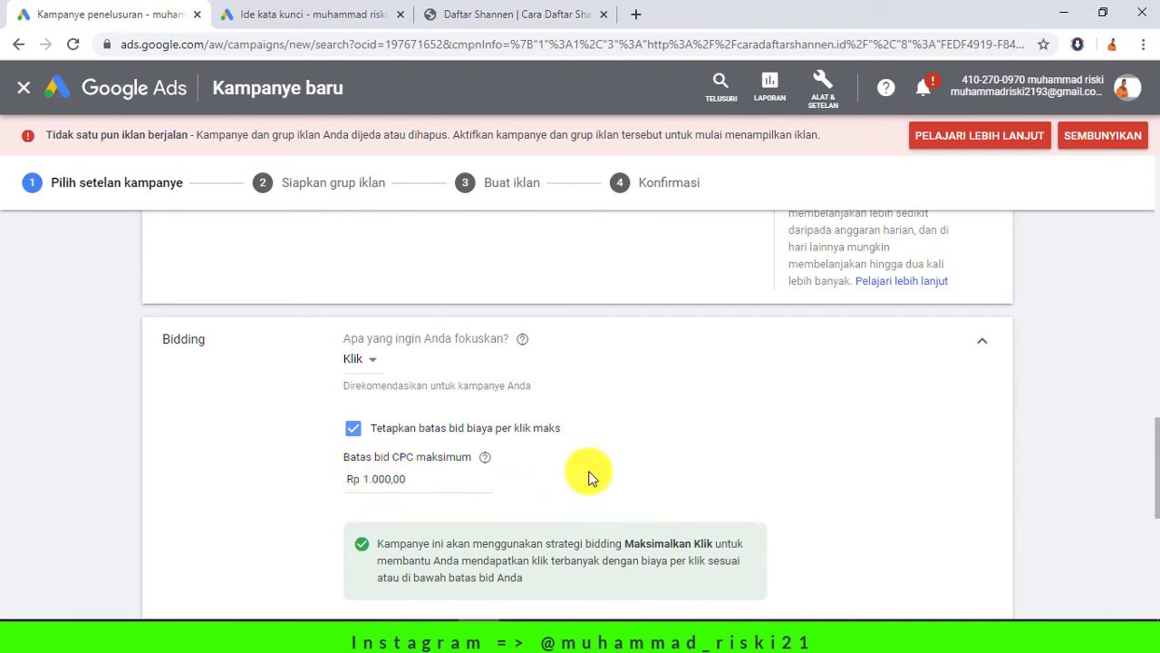
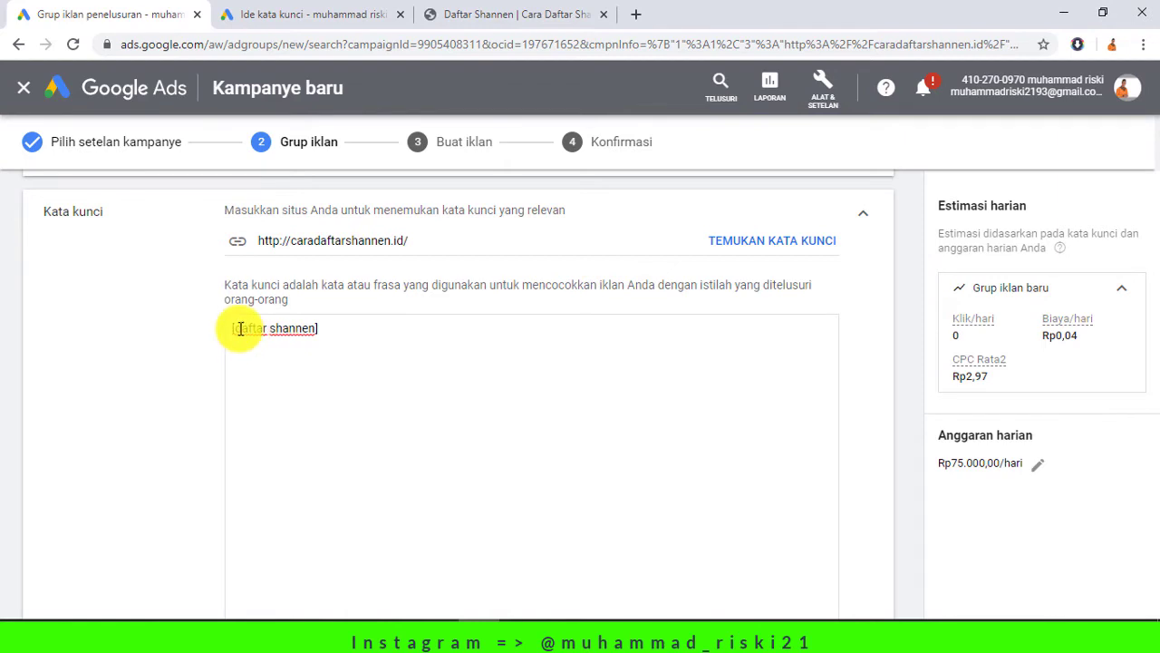
{"action": "left_click_drag", "start_coordinate": [238, 328], "coordinate": [345, 329]}
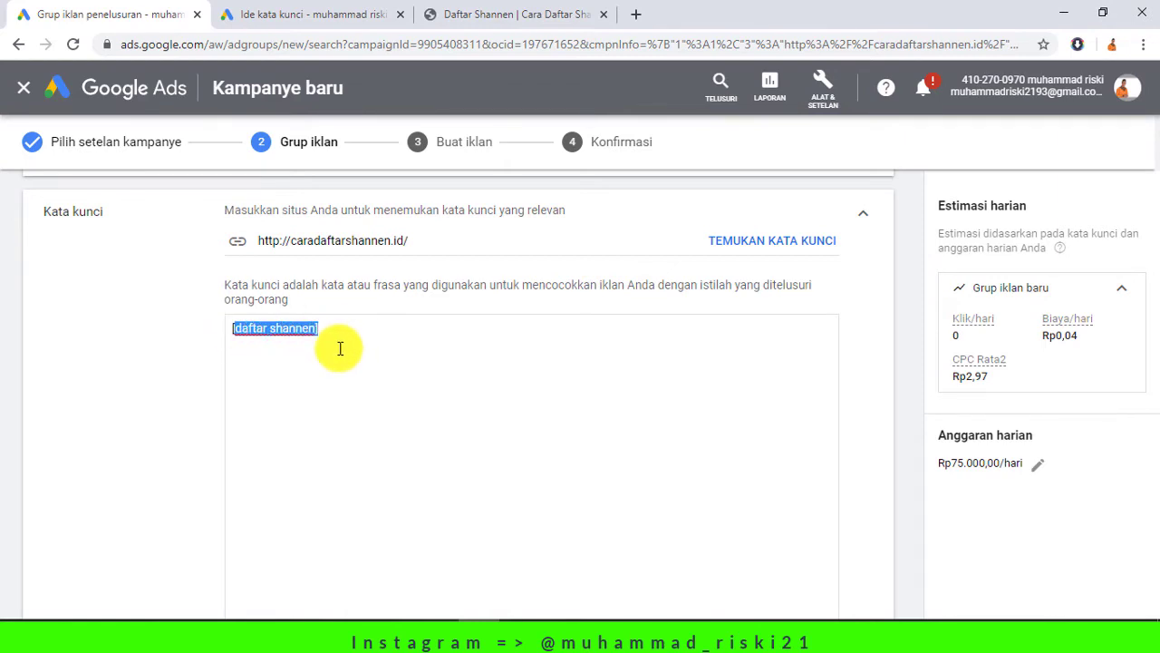
{"action": "left_click", "coordinate": [327, 345]}
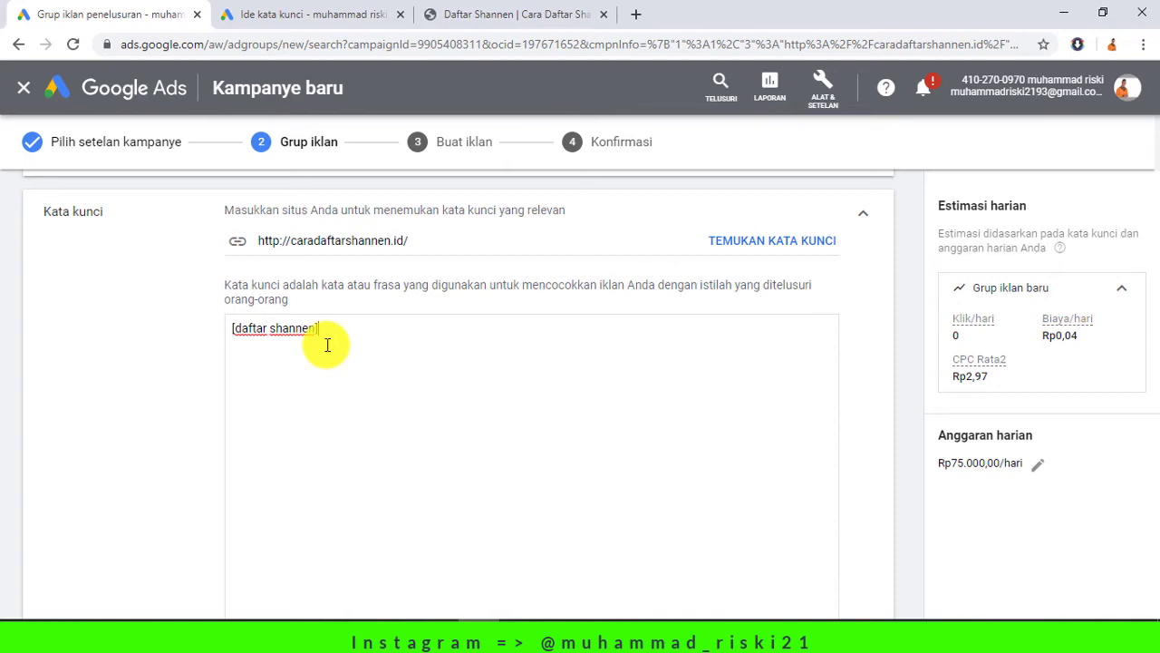
{"action": "left_click_drag", "start_coordinate": [229, 329], "coordinate": [316, 329]}
{"action": "left_click", "coordinate": [344, 329]}
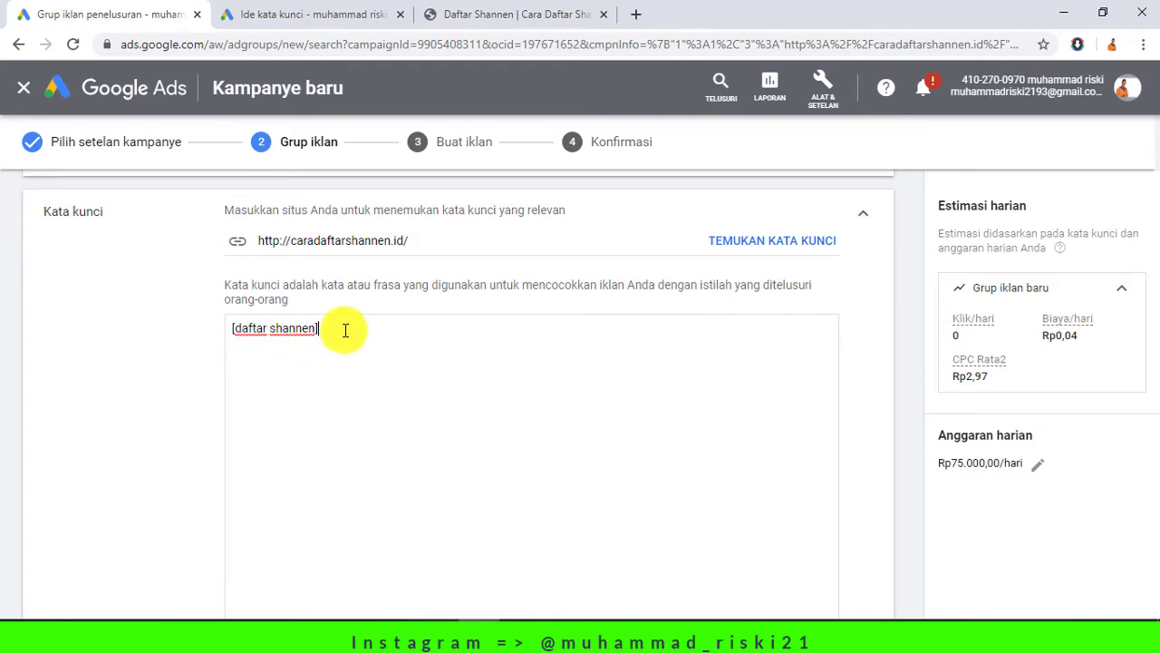
Extend the ad group's exact-match keyword to [cara daftar shannen]
{"action": "left_click", "coordinate": [236, 329]}
{"action": "type", "text": "cara"}
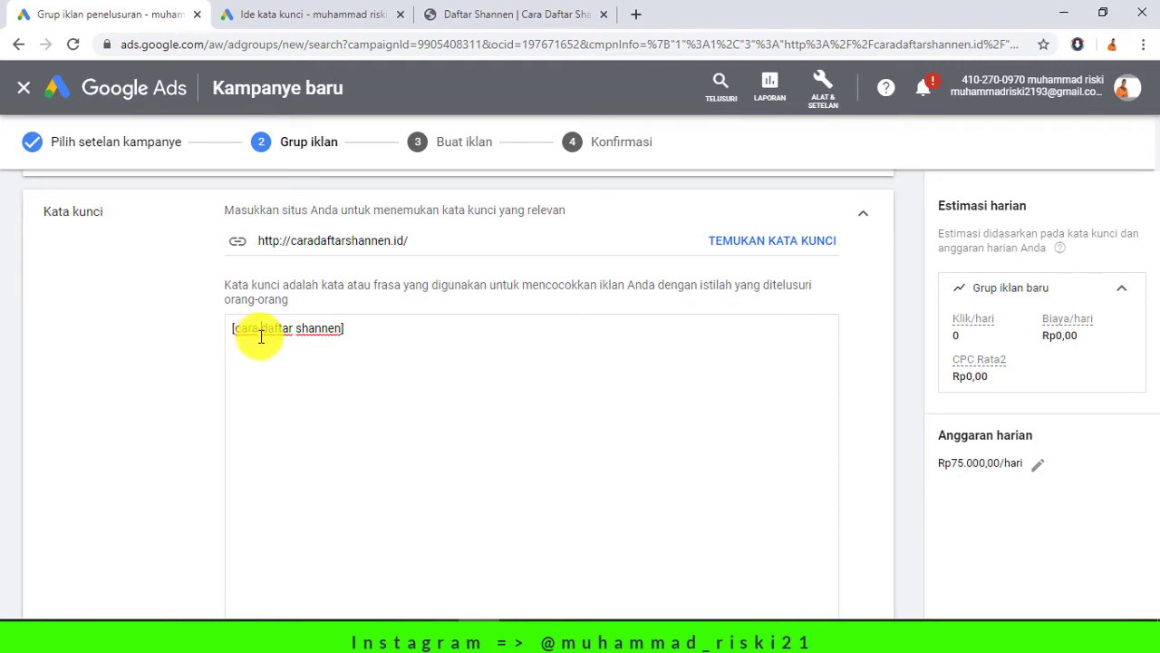
{"action": "left_click", "coordinate": [339, 400]}
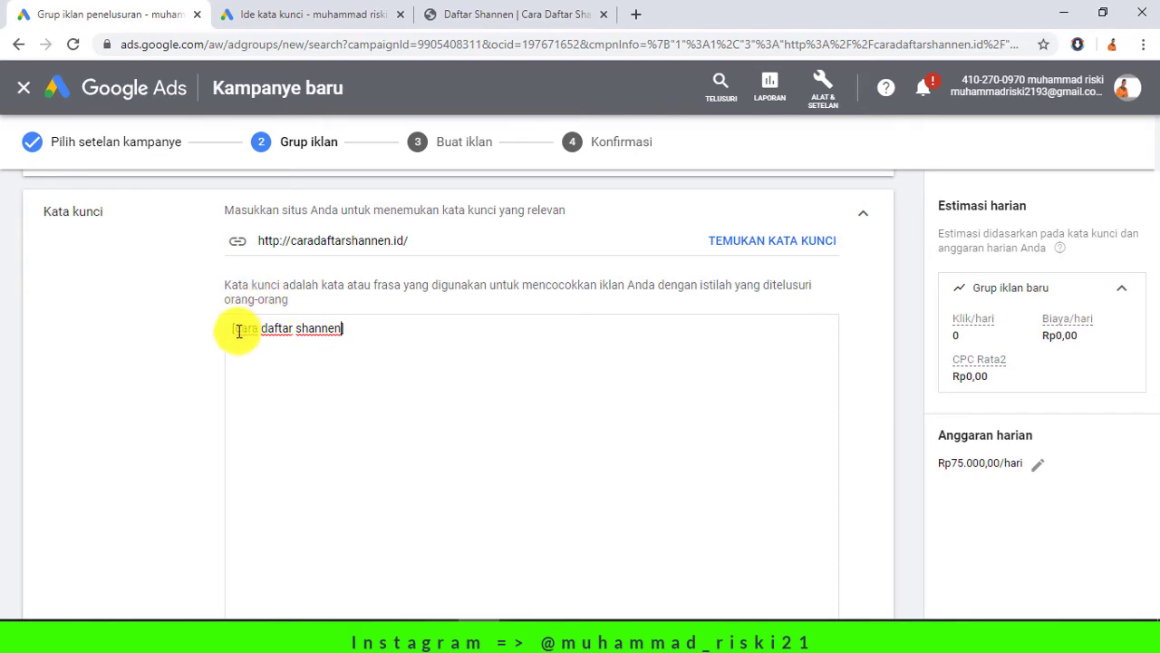
{"action": "left_click_drag", "start_coordinate": [236, 329], "coordinate": [337, 329]}
{"action": "left_click", "coordinate": [339, 350]}
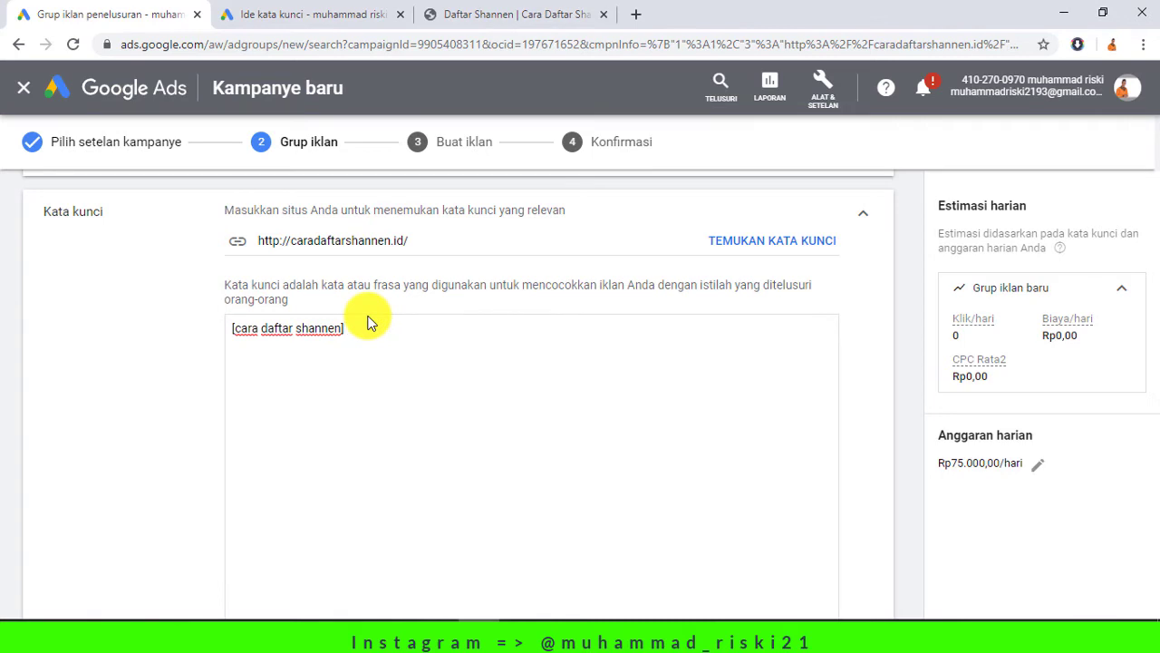
{"action": "left_click_drag", "start_coordinate": [348, 330], "coordinate": [259, 329]}
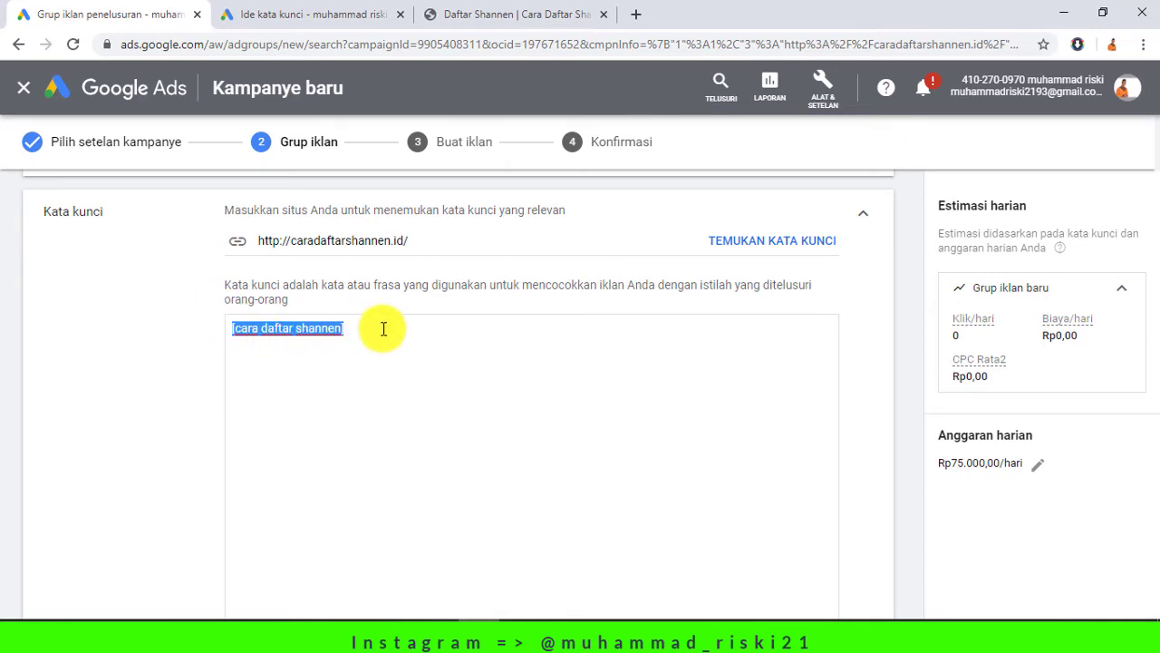
{"action": "left_click", "coordinate": [309, 341]}
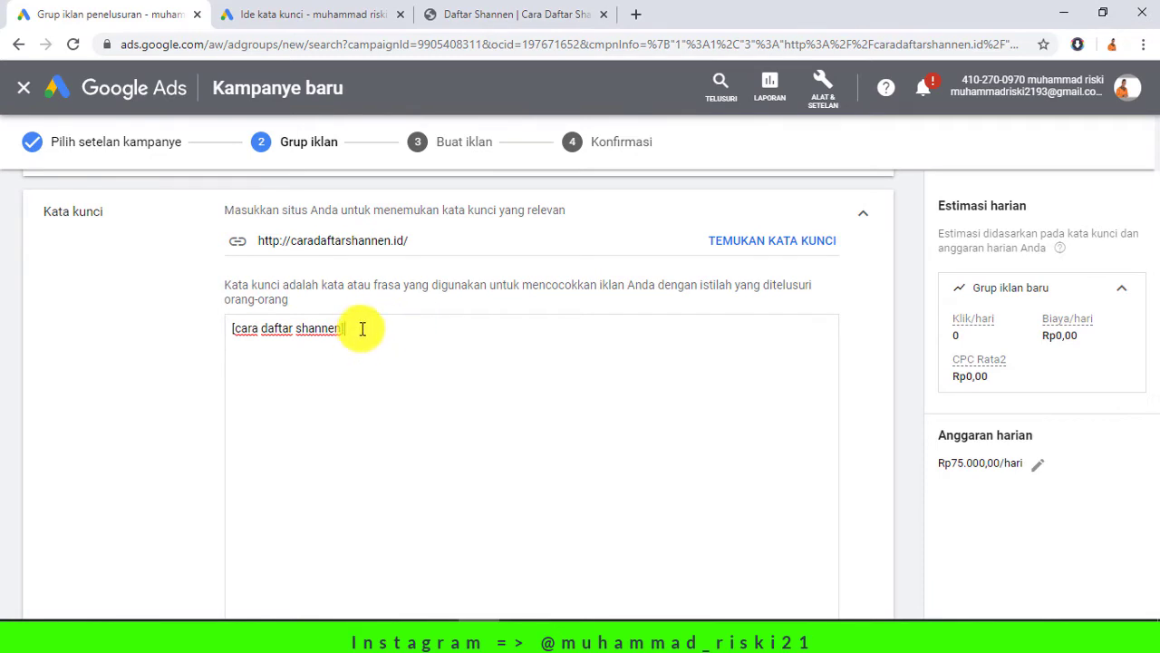
Begin a second keyword line with a quotation mark and restore the first keyword to [daftar shannen]
{"action": "type", "text": "\""}
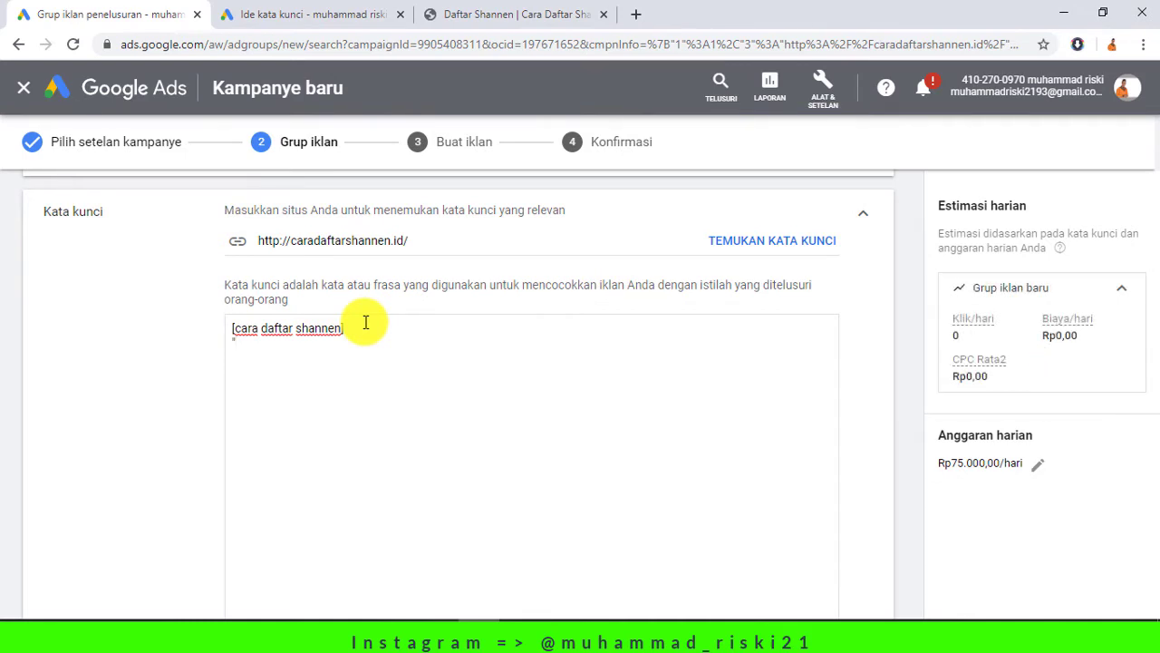
{"action": "double_click", "coordinate": [277, 328]}
{"action": "key", "text": "BackSpace"}
{"action": "key", "text": "BackSpace"}
{"action": "key", "text": "BackSpace"}
{"action": "key", "text": "BackSpace"}
{"action": "key", "text": "BackSpace"}
{"action": "key", "text": "BackSpace"}
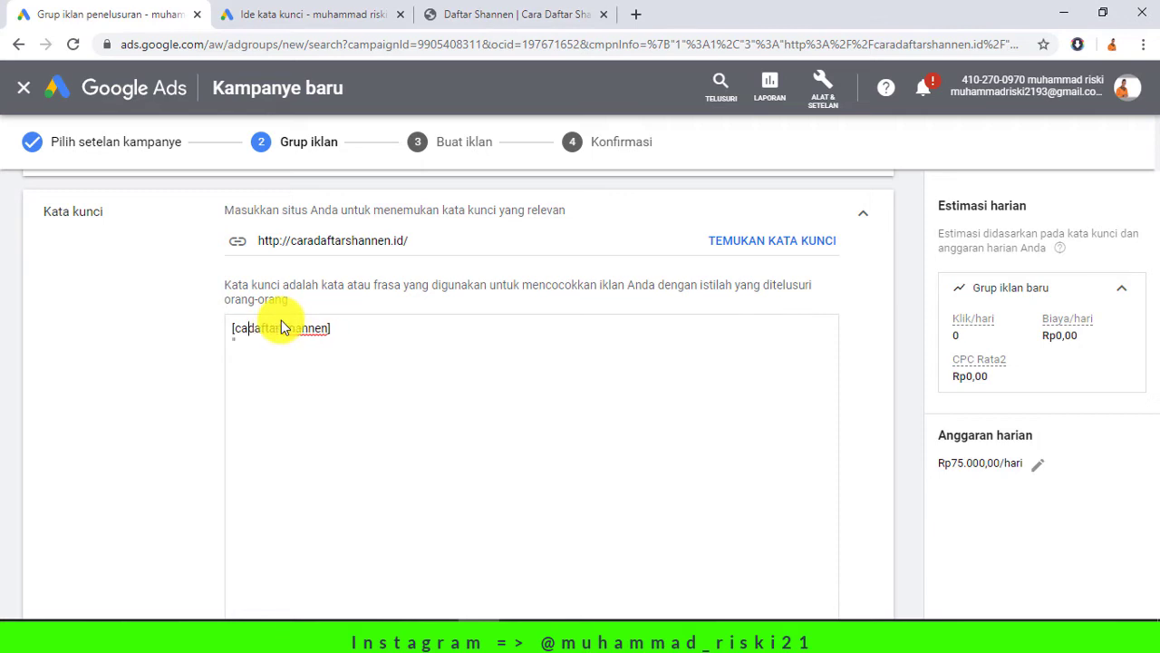
{"action": "type", "text": "["}
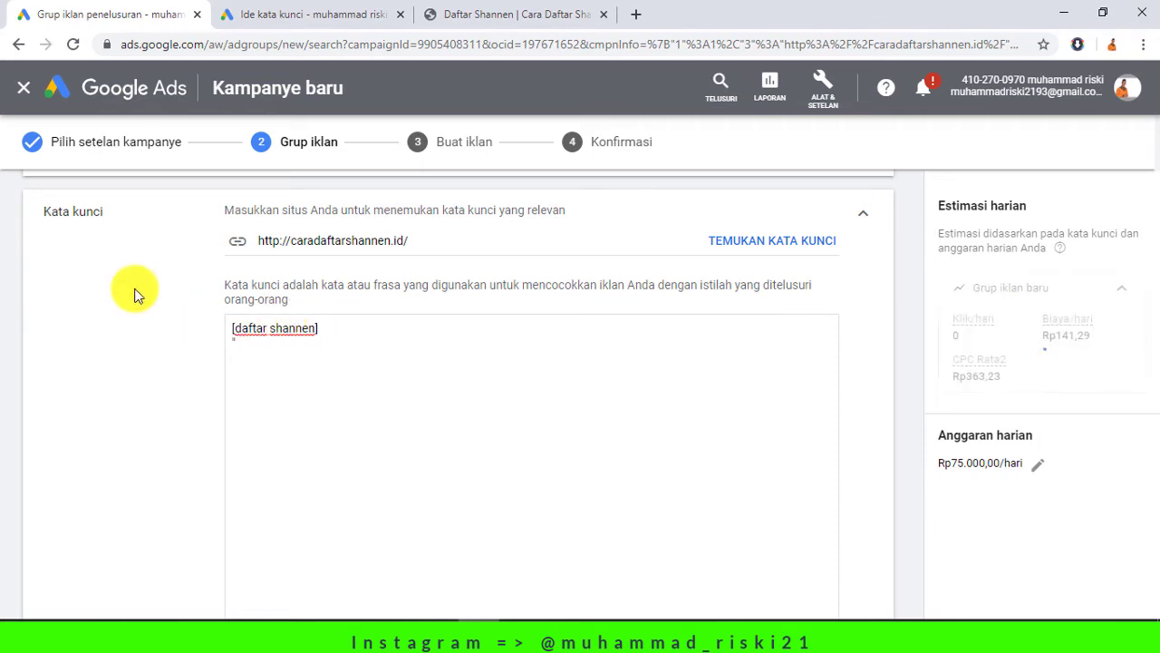
Complete the second line as the phrase-match keyword "daftar shannen" enclosed in quotation marks
{"action": "left_click_drag", "start_coordinate": [337, 331], "coordinate": [233, 331]}
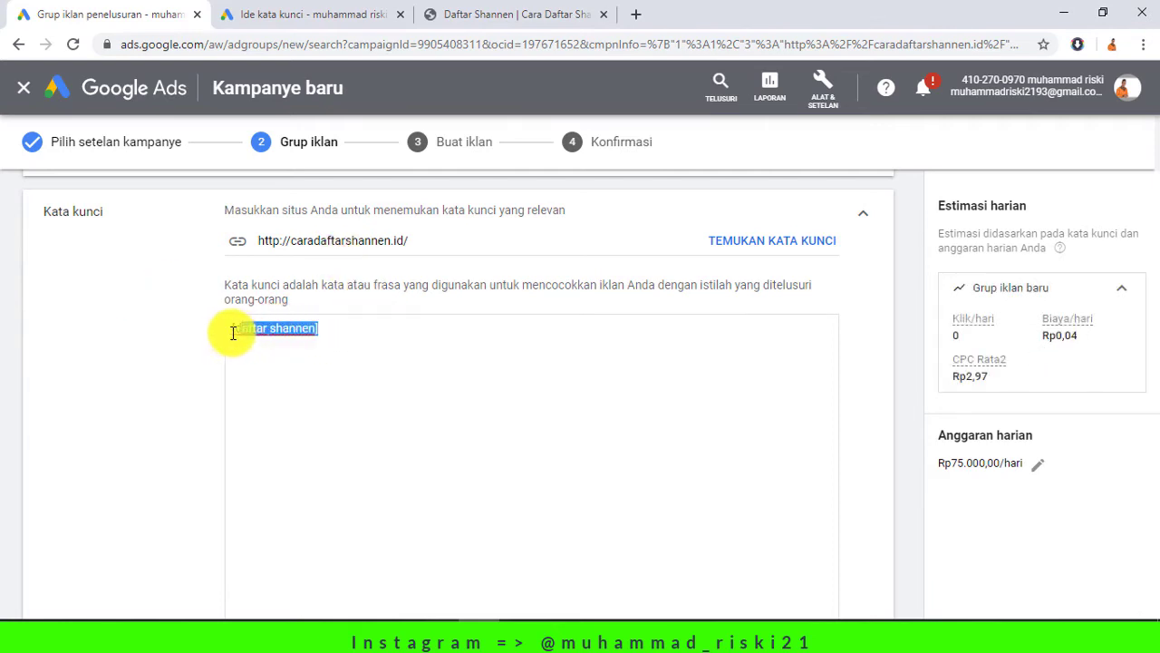
{"action": "left_click", "coordinate": [262, 334]}
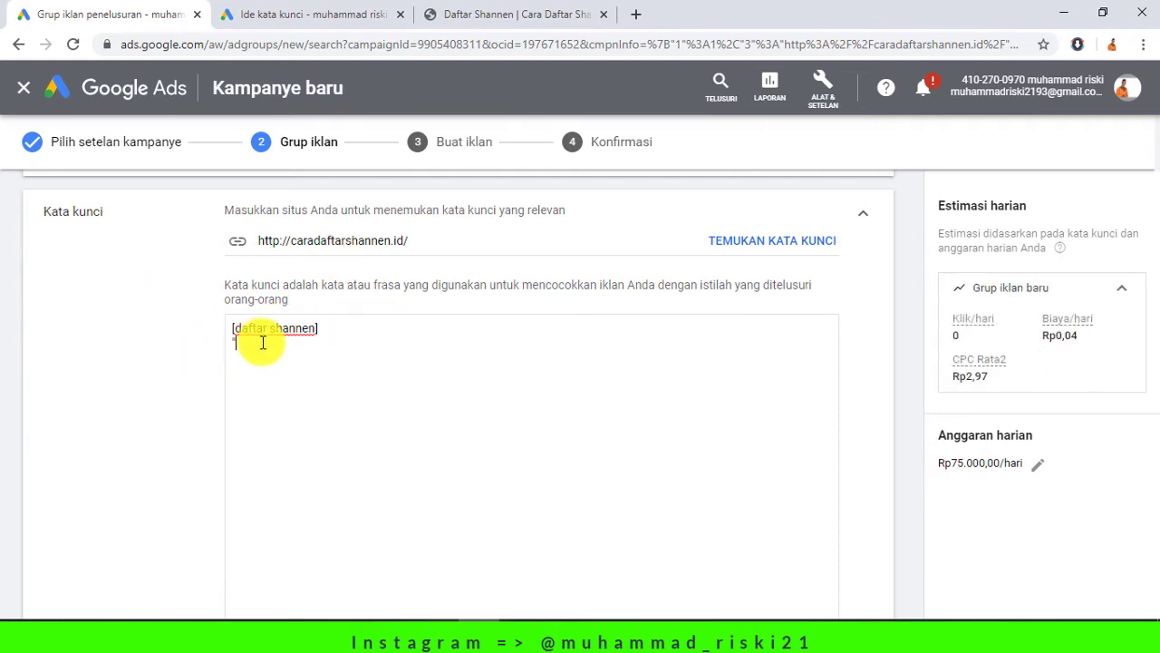
{"action": "type", "text": "\"daf"}
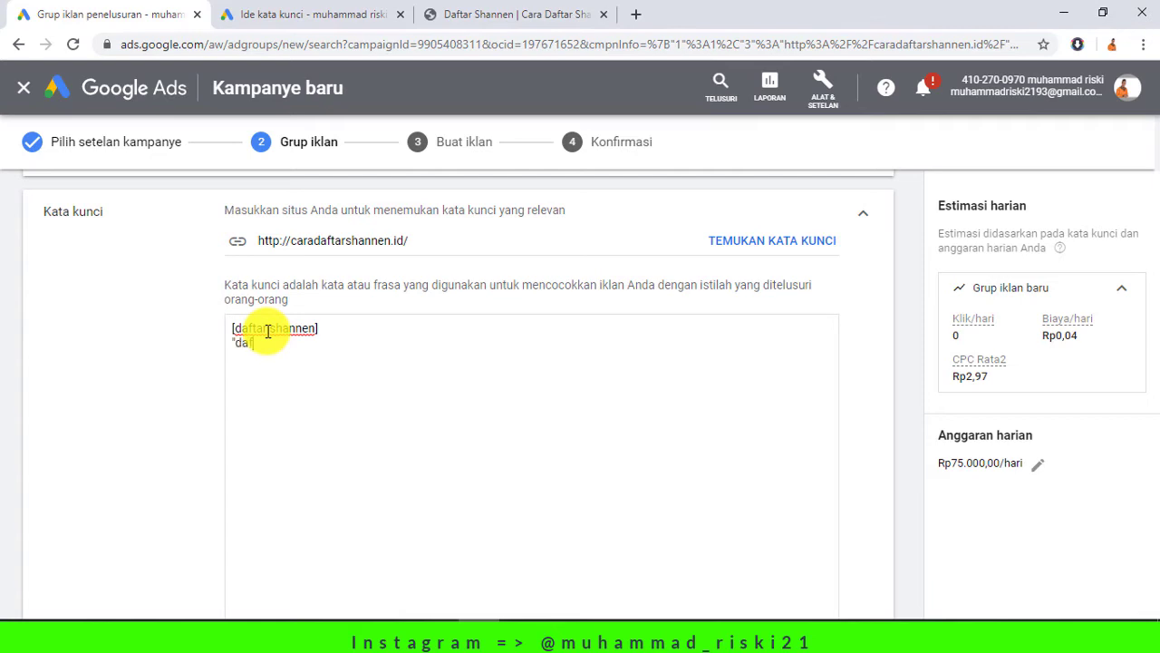
{"action": "type", "text": "tar shannen"}
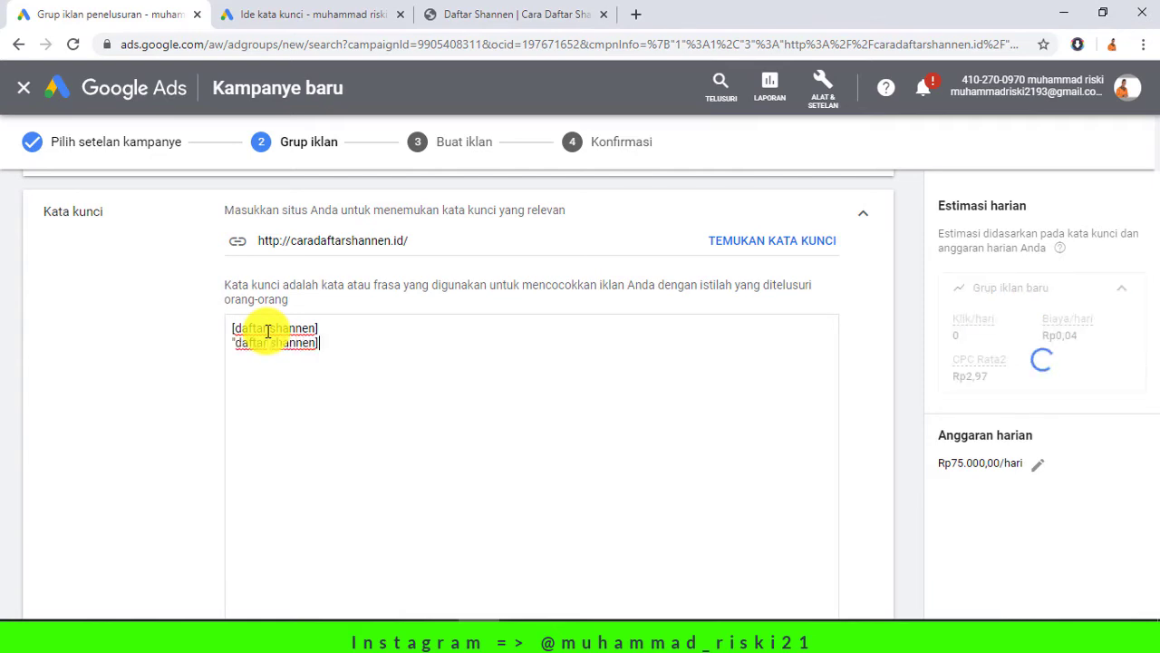
{"action": "type", "text": "\""}
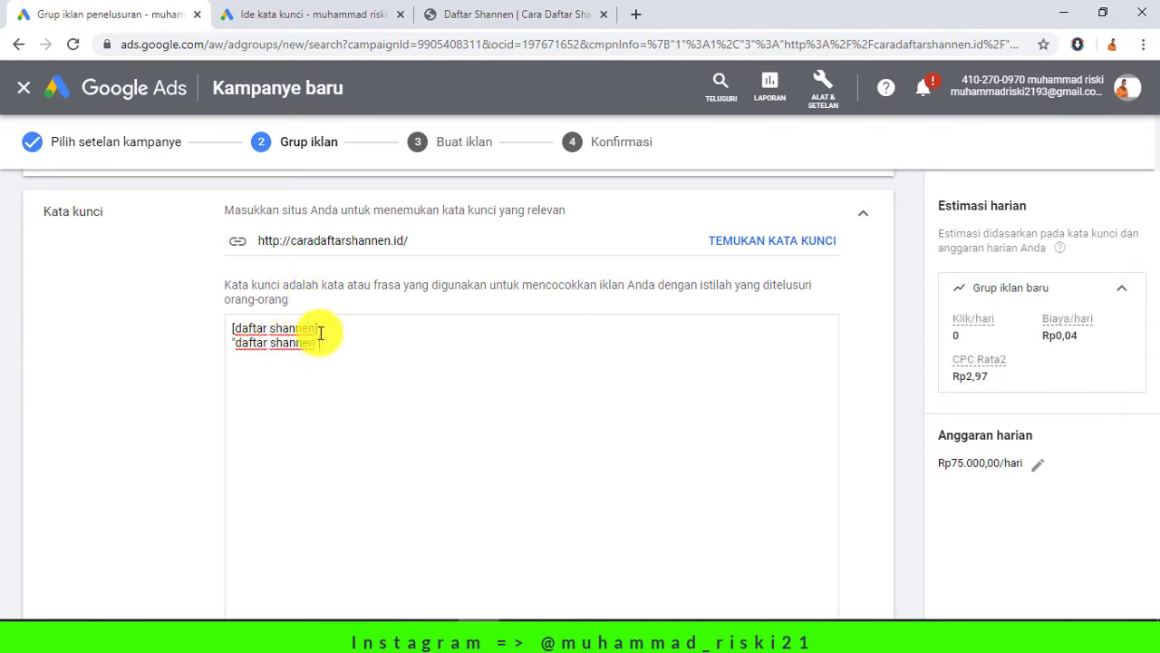
{"action": "key", "text": "shift+Left"}
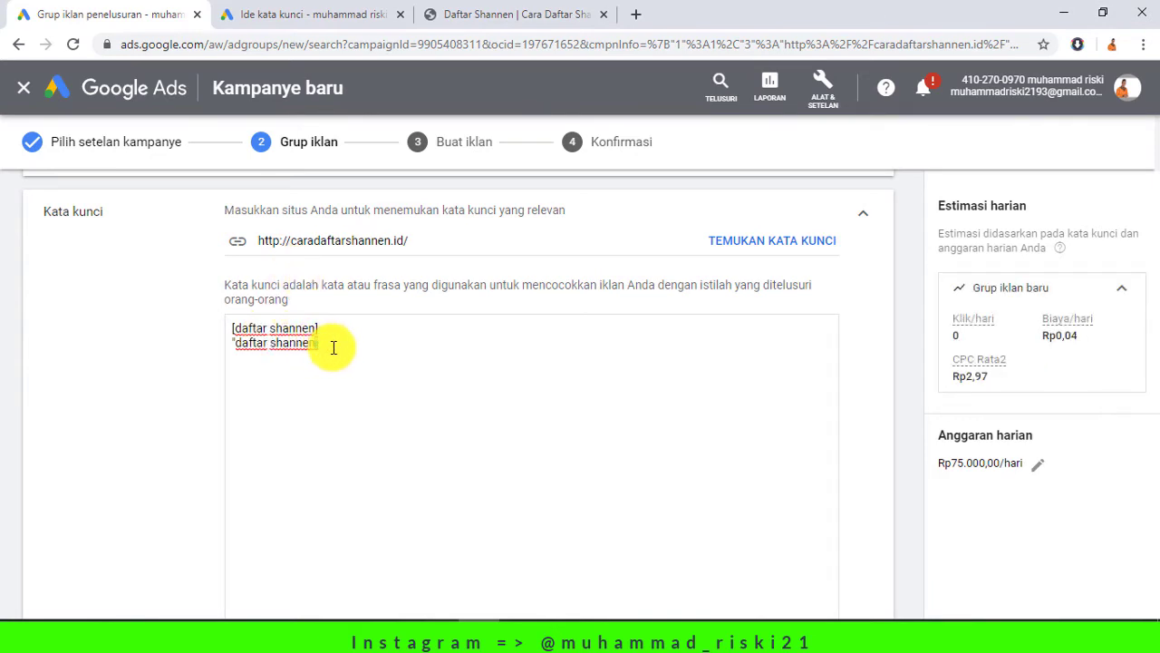
Review the match-type notes below the keyword list against the phrase-match keyword
{"action": "scroll", "coordinate": [337, 340], "scroll_direction": "down", "scroll_amount": 3}
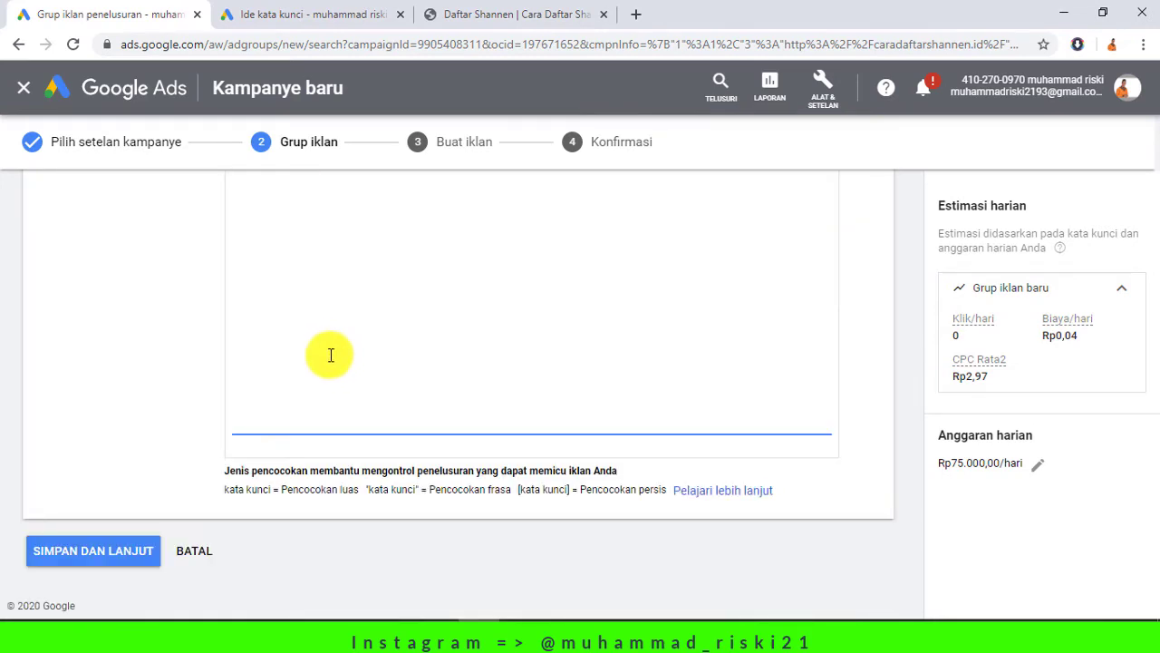
{"action": "scroll", "coordinate": [626, 471], "scroll_direction": "up", "scroll_amount": 3}
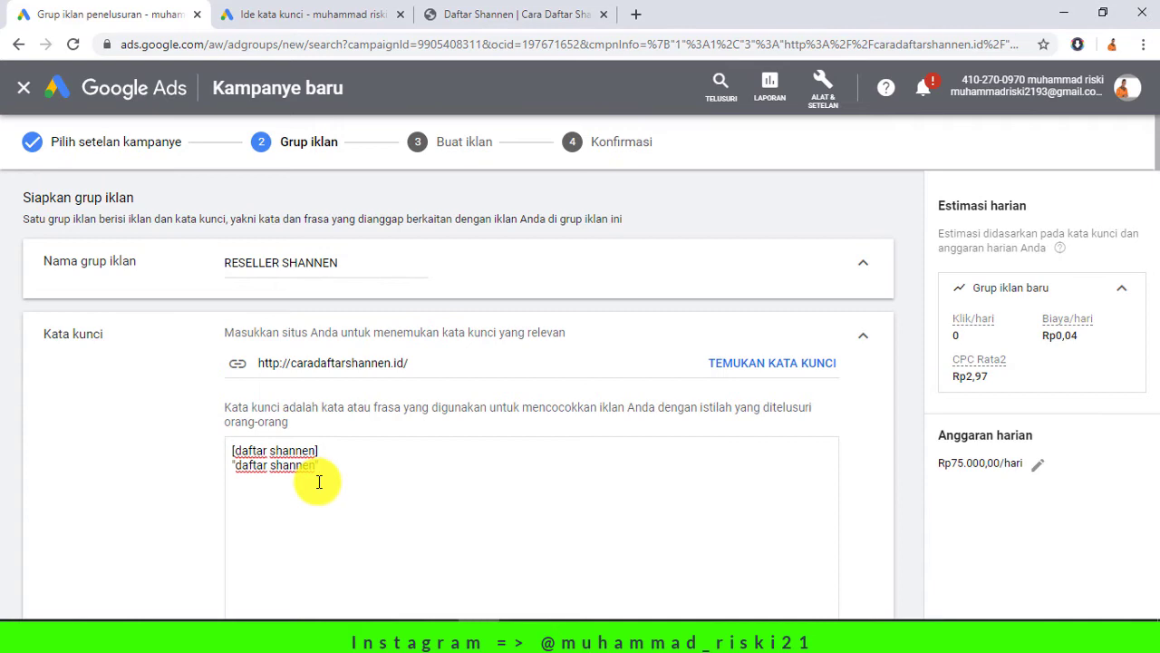
{"action": "left_click_drag", "start_coordinate": [311, 471], "coordinate": [228, 472]}
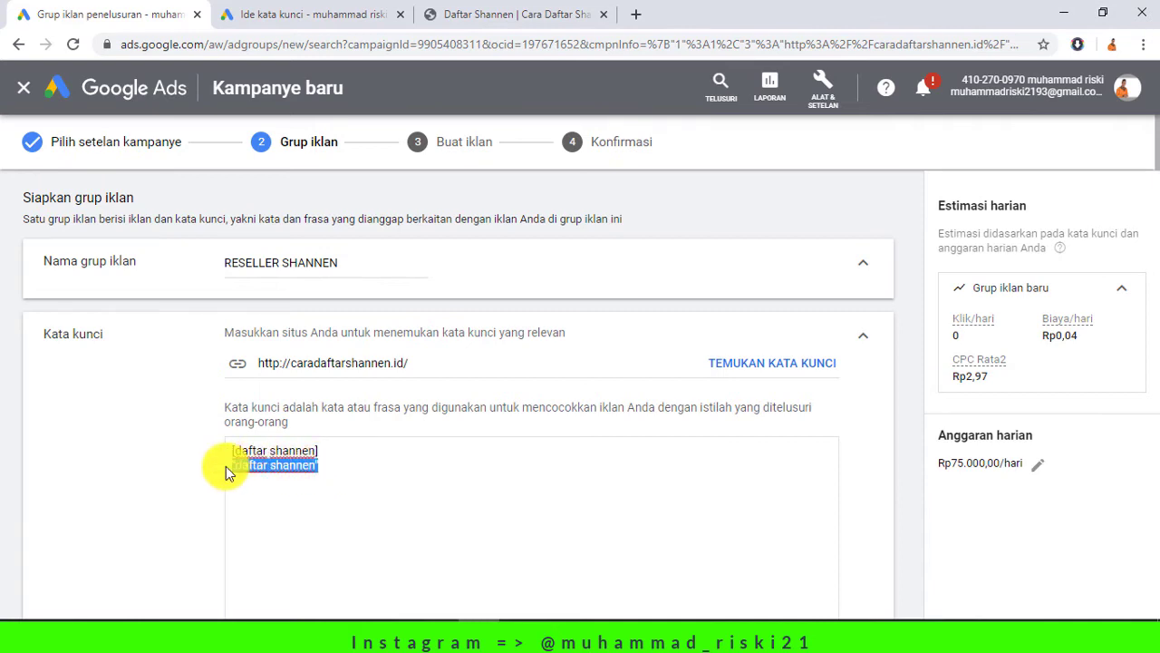
{"action": "left_click", "coordinate": [336, 500]}
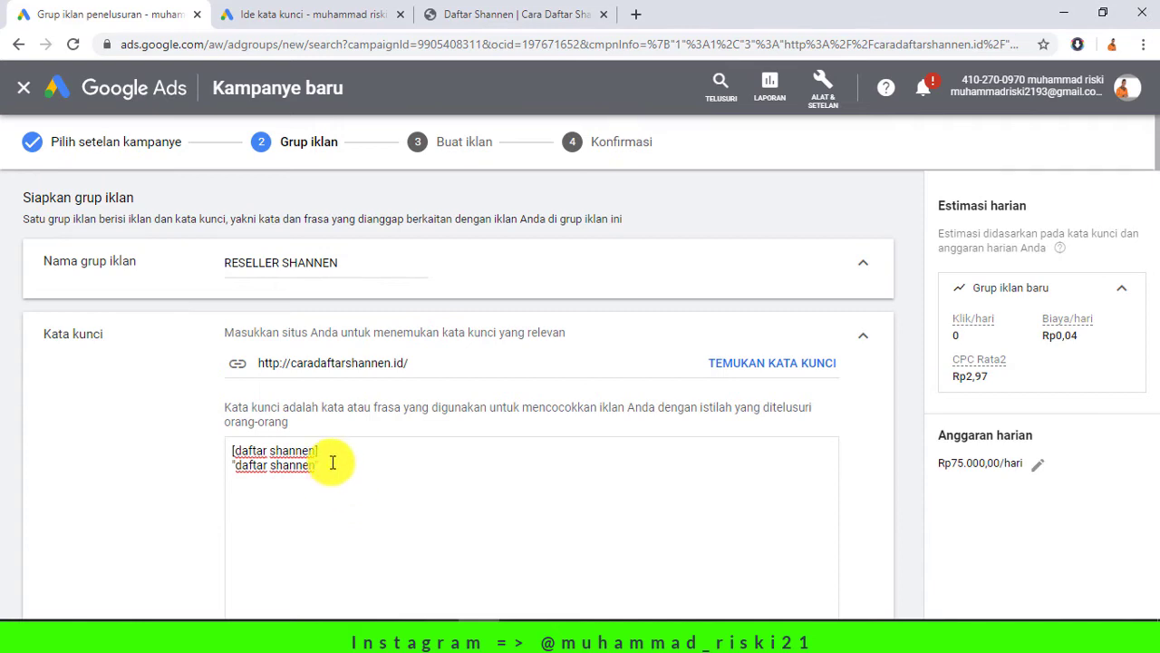
{"action": "left_click_drag", "start_coordinate": [321, 467], "coordinate": [233, 475]}
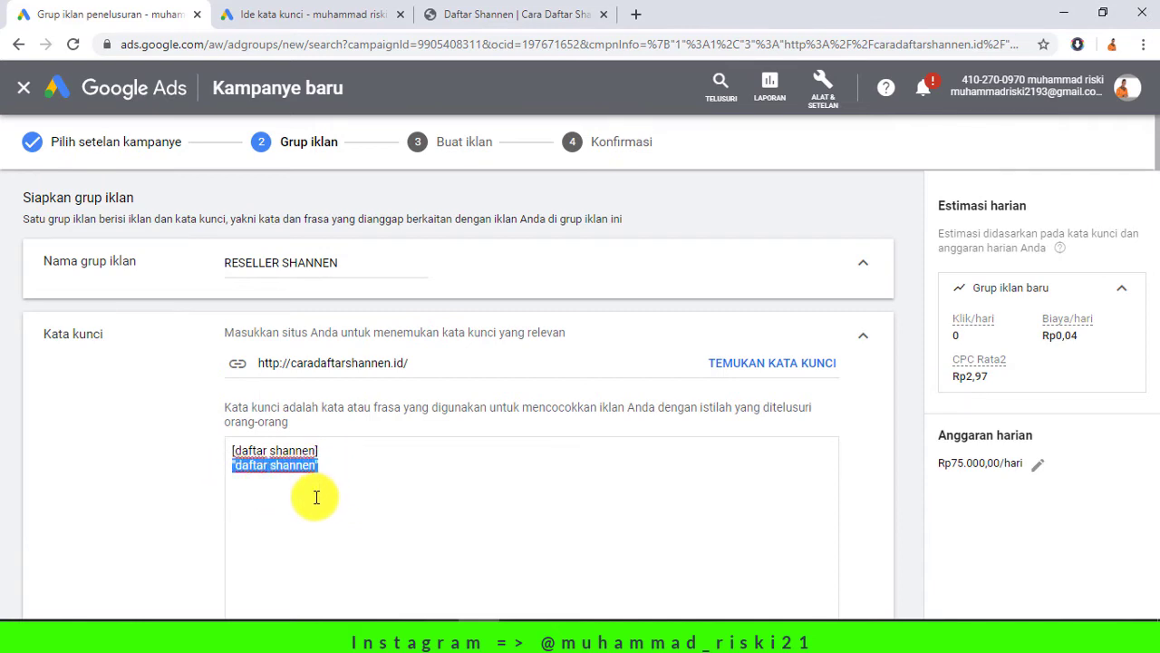
{"action": "left_click", "coordinate": [322, 452]}
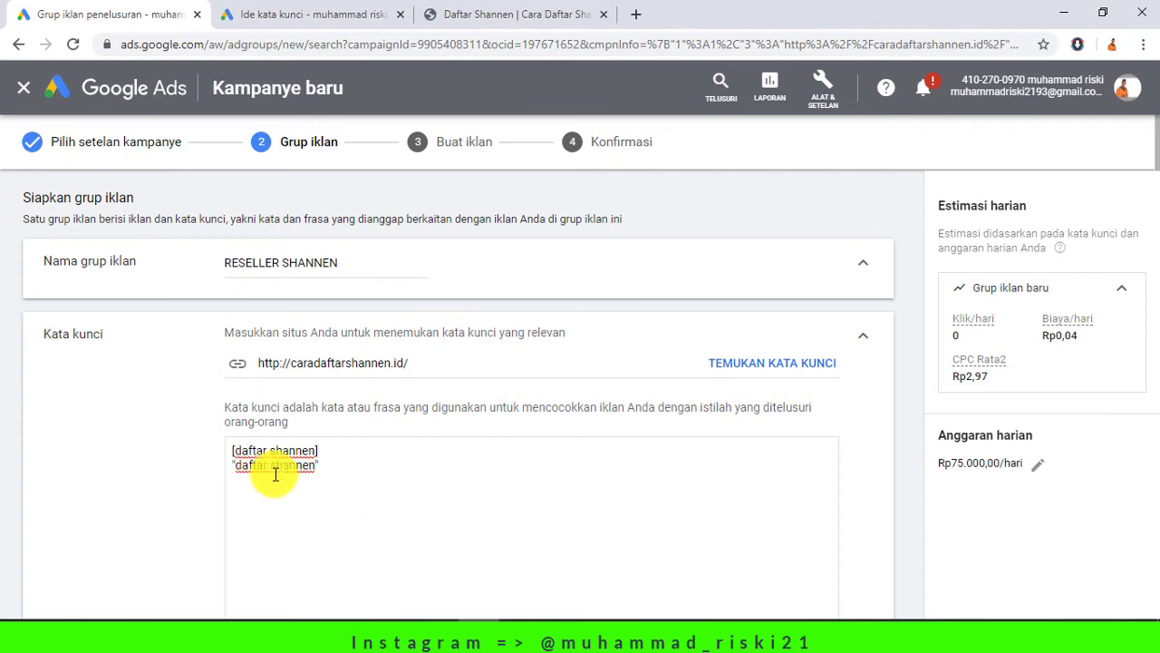
{"action": "left_click_drag", "start_coordinate": [321, 466], "coordinate": [249, 478]}
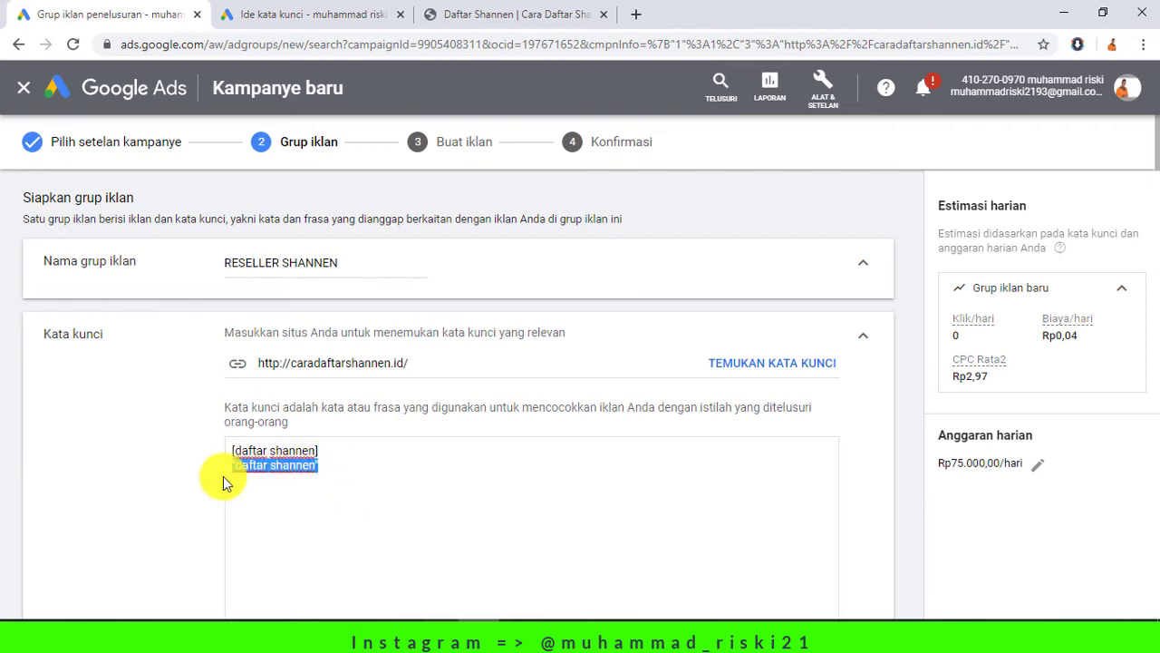
{"action": "left_click", "coordinate": [292, 479]}
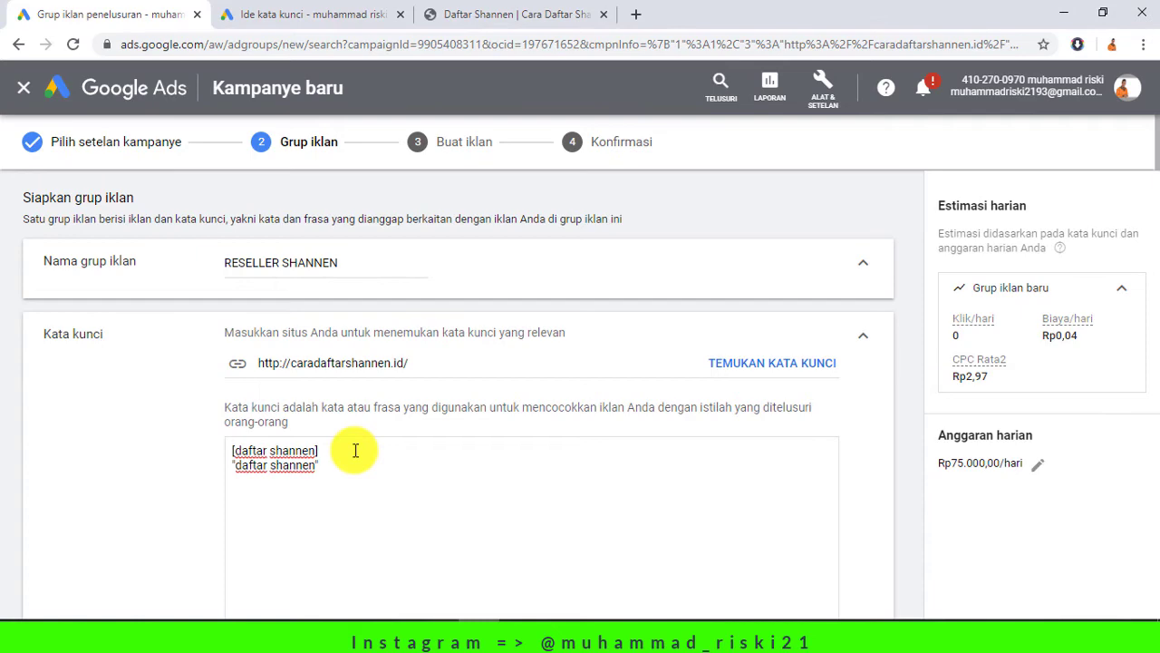
Find the member registration phrase among the keyword ideas and add it to the ad group as exact-match keyword [cara daftar member shannen]
{"action": "left_click", "coordinate": [369, 15]}
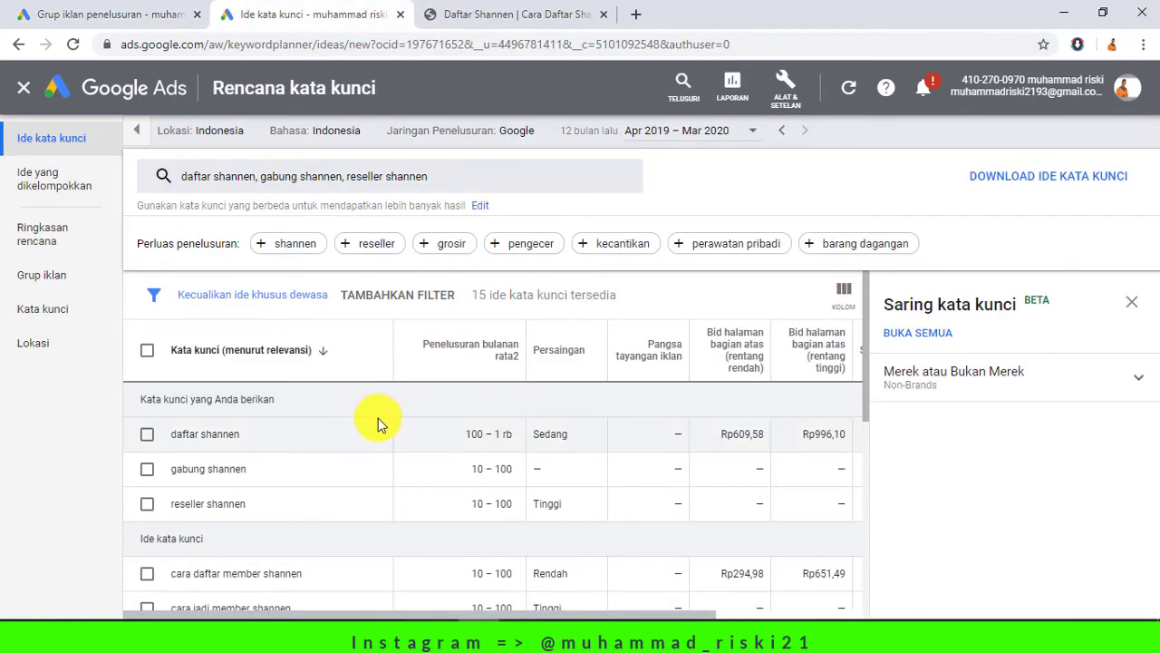
{"action": "scroll", "coordinate": [367, 438], "scroll_direction": "down", "scroll_amount": 2}
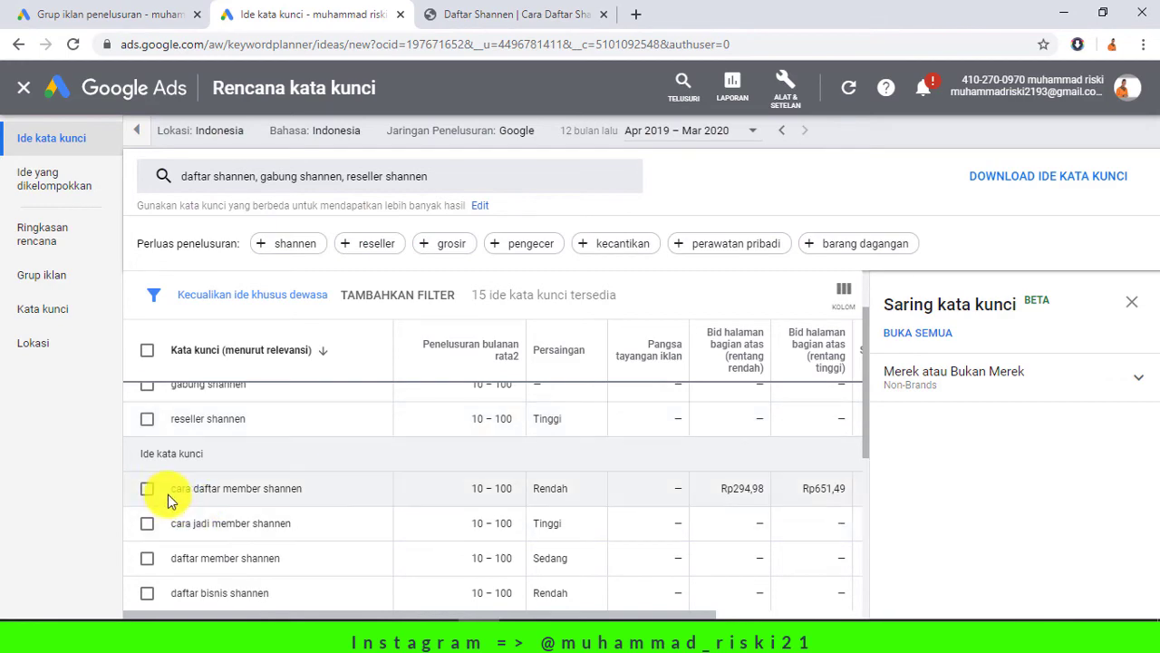
{"action": "left_click_drag", "start_coordinate": [172, 489], "coordinate": [275, 489]}
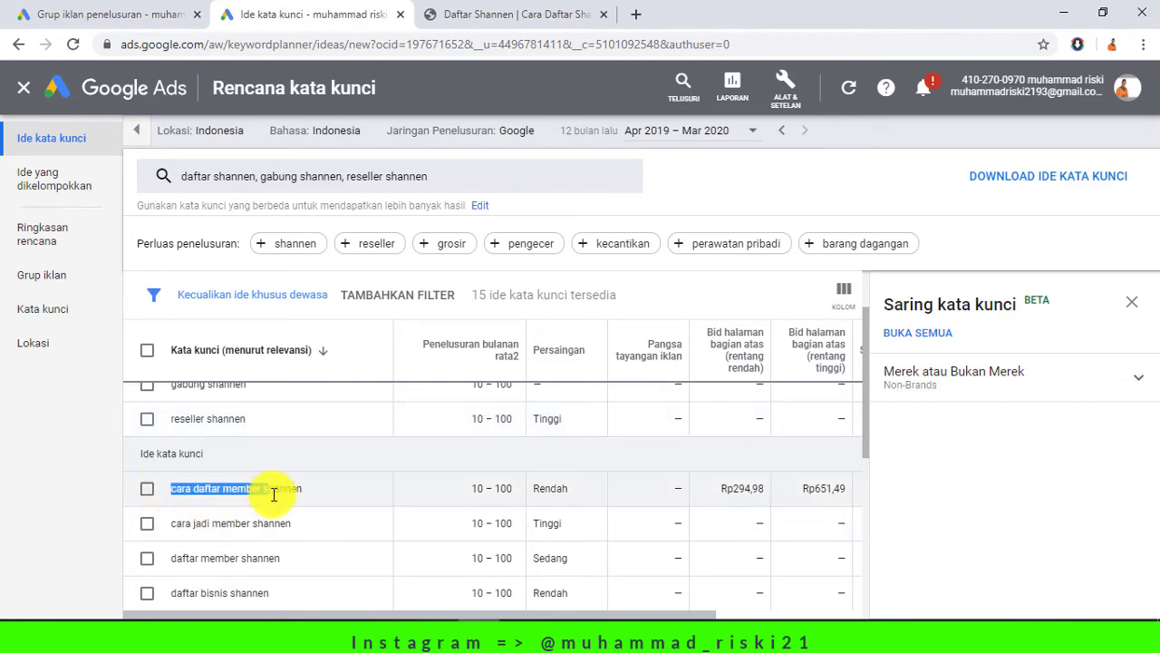
{"action": "left_click", "coordinate": [88, 13]}
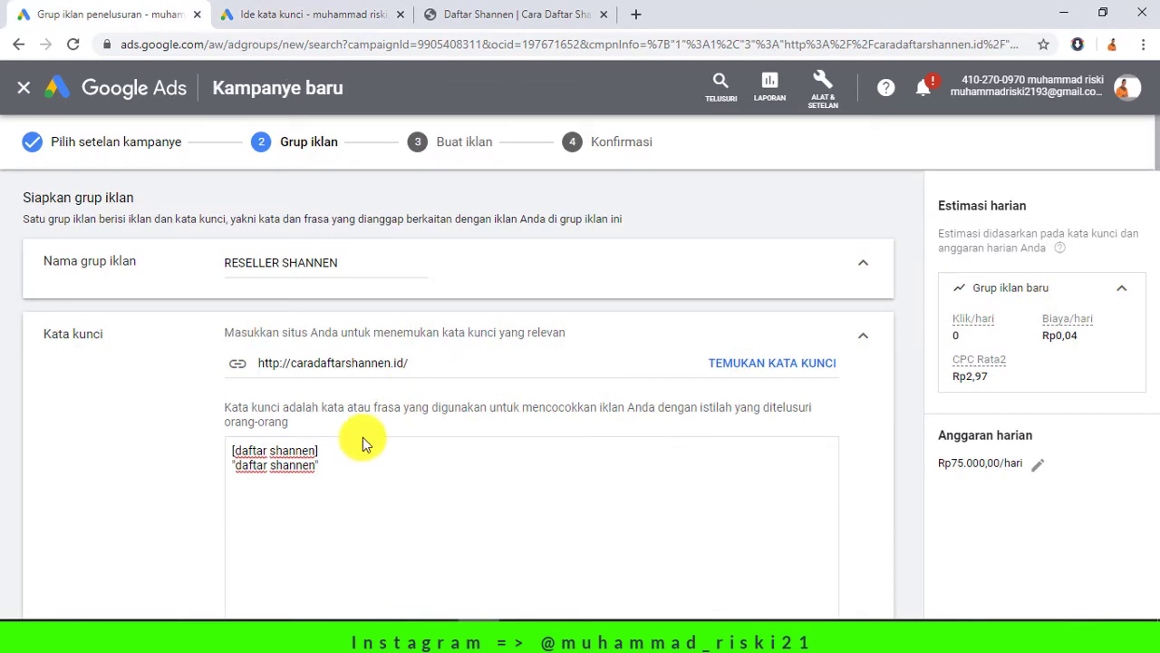
{"action": "type", "text": "[cara"}
{"action": "left_click", "coordinate": [268, 11]}
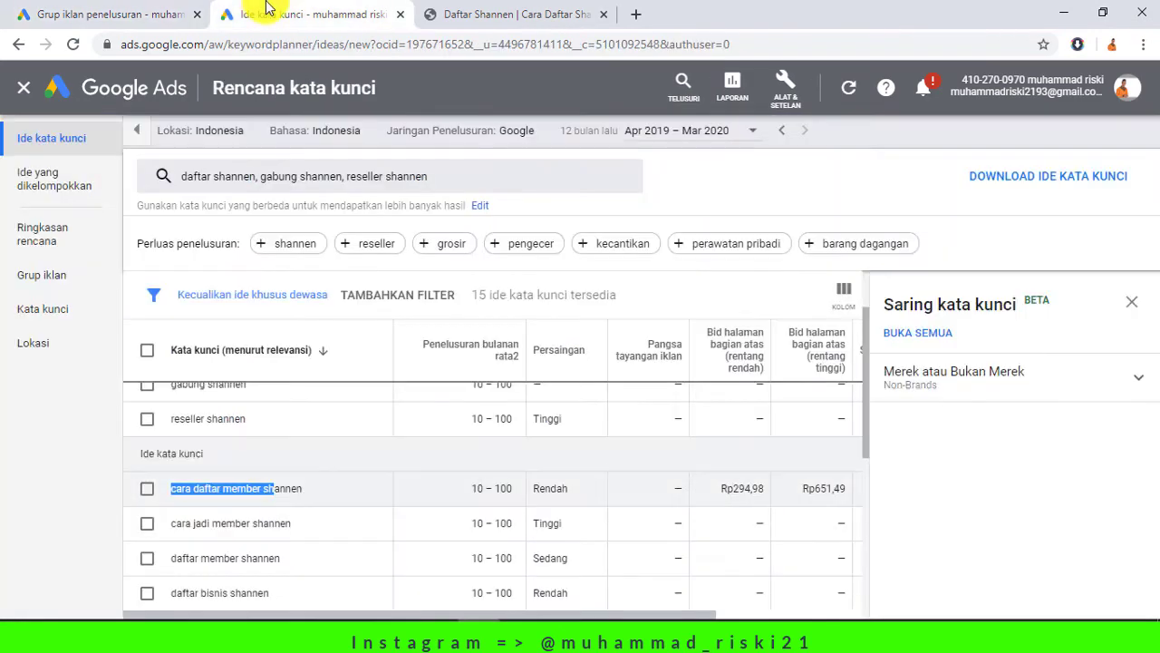
{"action": "left_click", "coordinate": [151, 18]}
{"action": "type", "text": "da"}
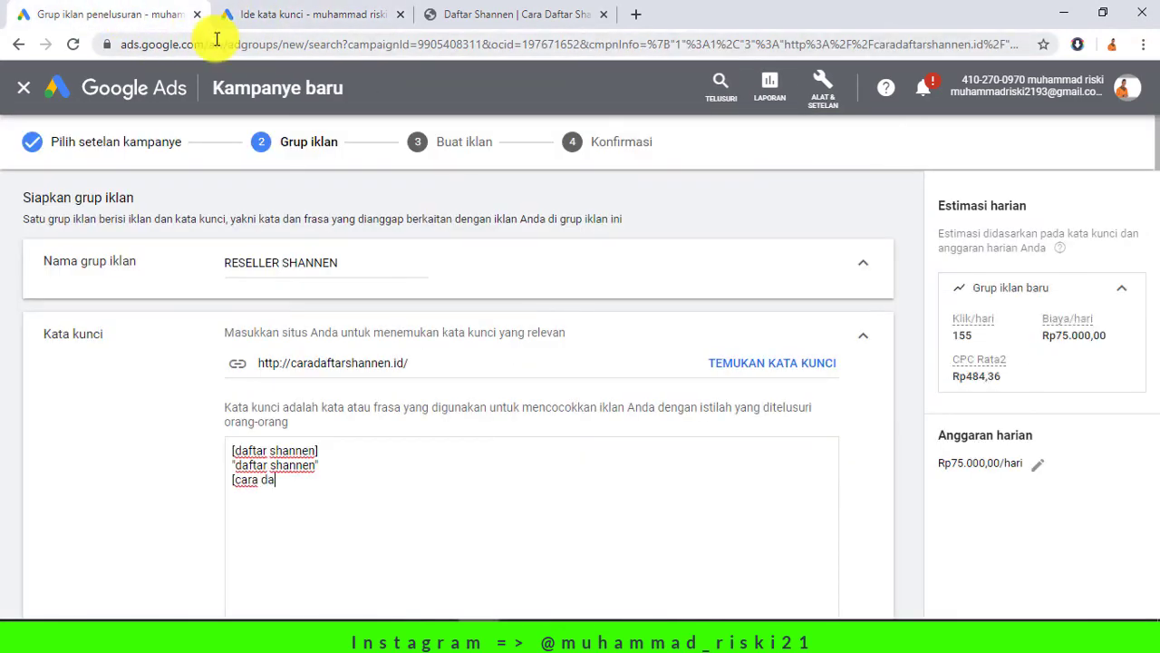
{"action": "type", "text": "ftar member shannen"}
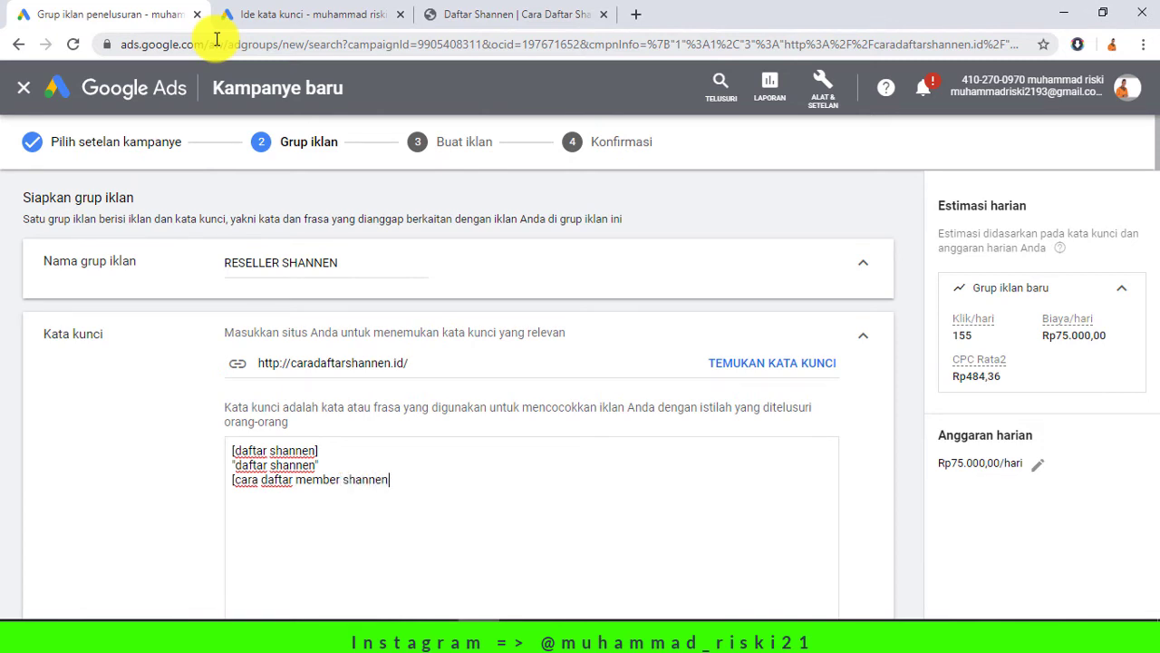
{"action": "type", "text": "]"}
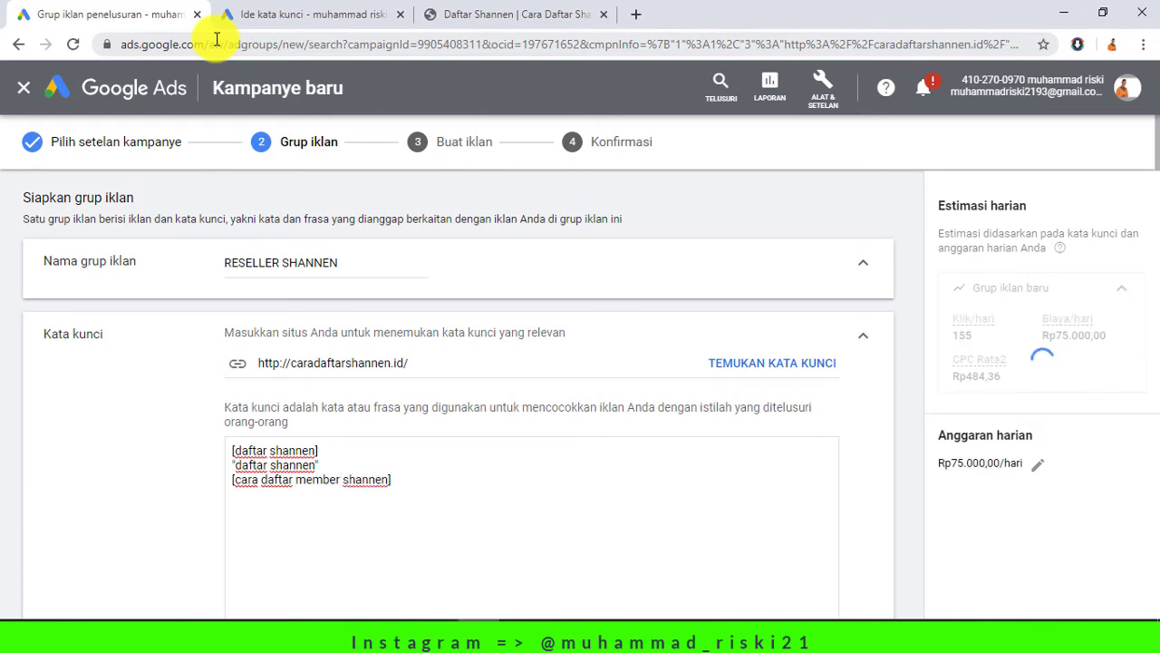
Add the phrase-match keyword "cara daftar member shannen" in quotation marks and start another keyword line
{"action": "key", "text": "Return"}
{"action": "type", "text": "\""}
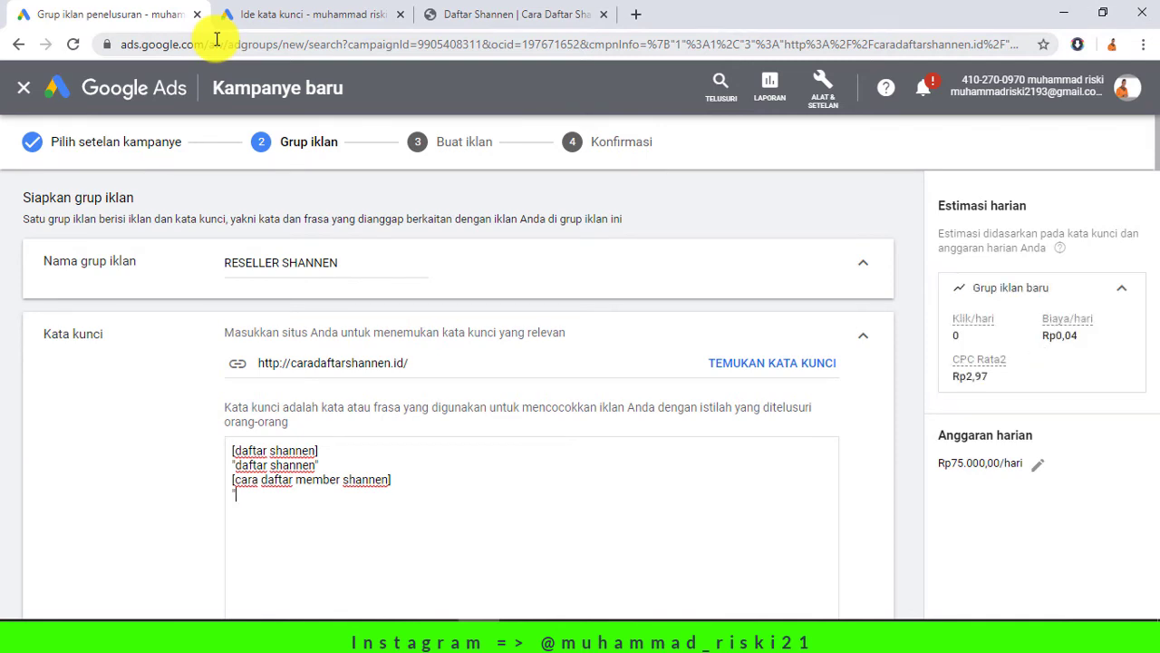
{"action": "type", "text": "cara daftar member sha"}
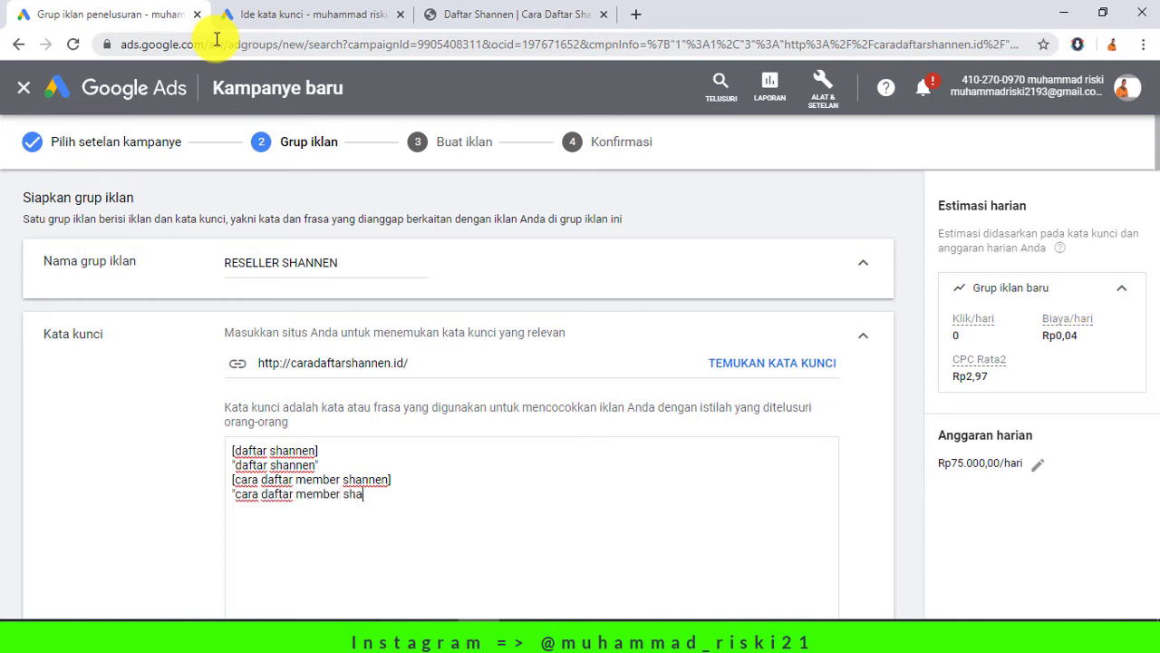
{"action": "type", "text": "nnen\""}
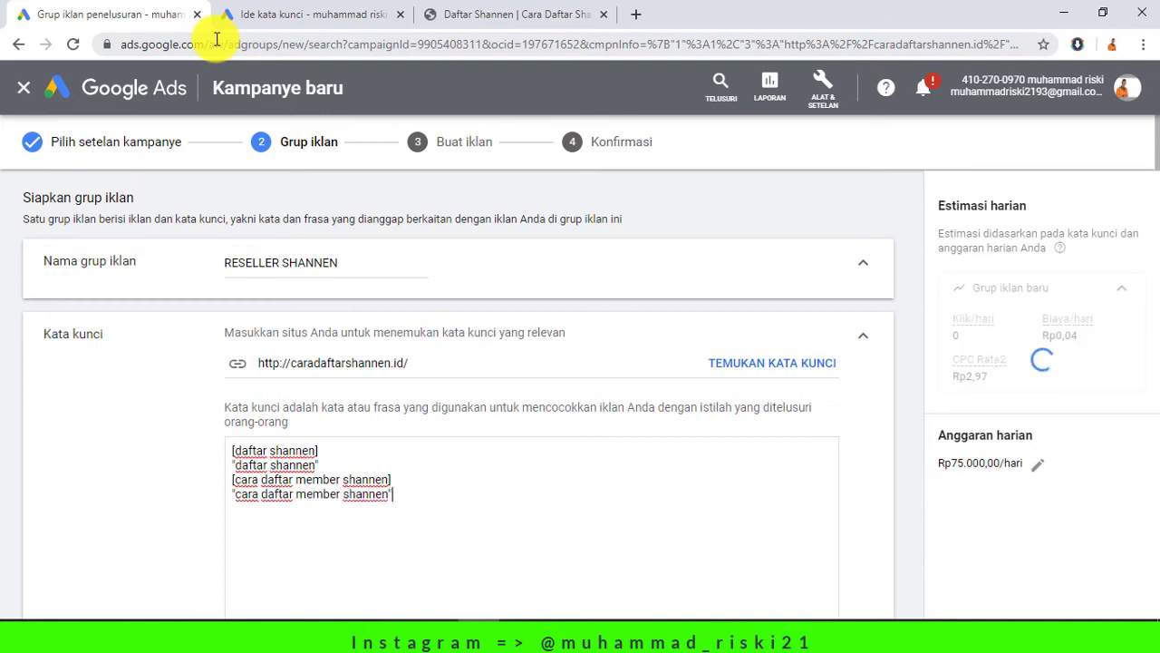
{"action": "key", "text": "Return"}
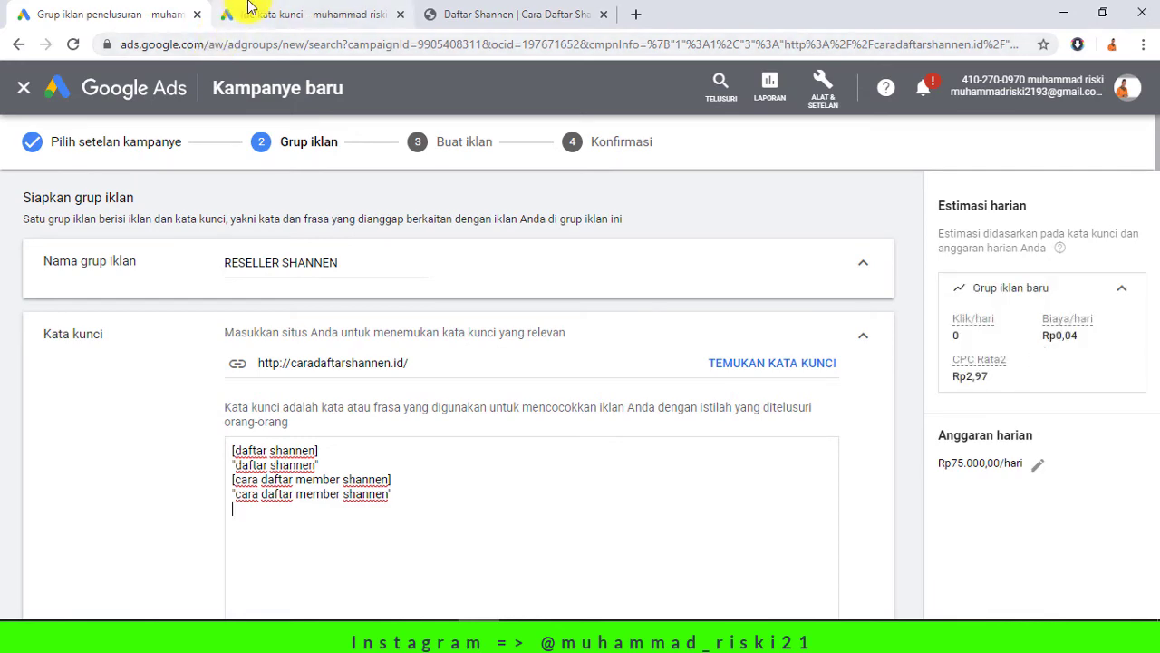
Look through more keyword ideas and add the exact-match keyword [daftar bisnis shannen] to the ad group
{"action": "left_click", "coordinate": [257, 11]}
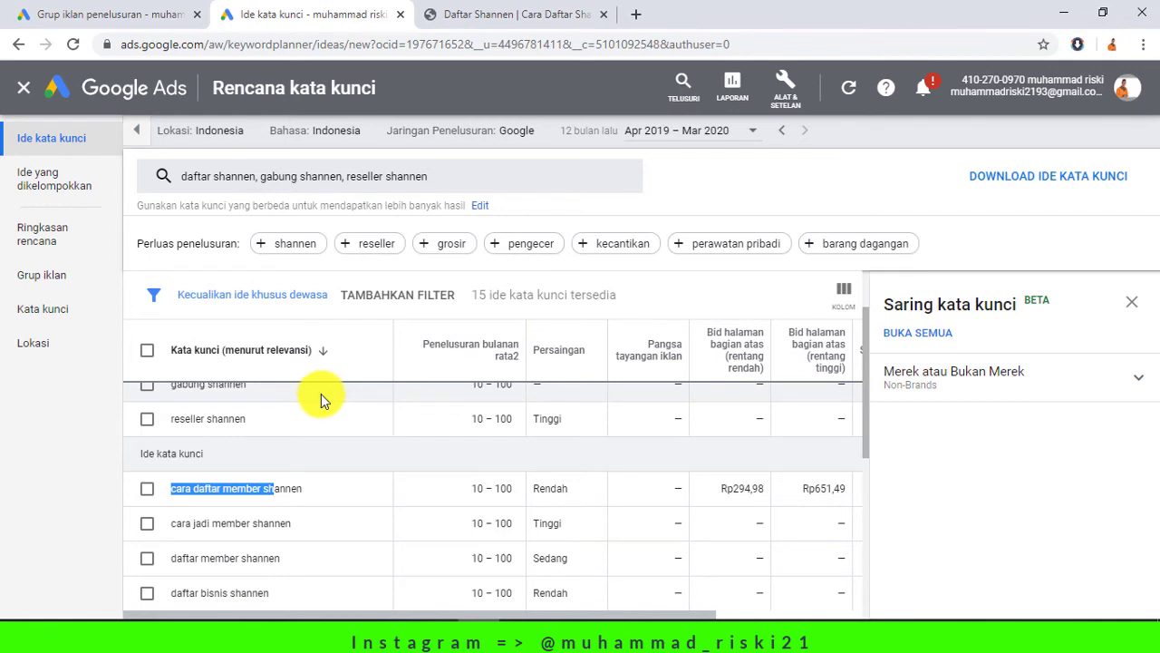
{"action": "scroll", "coordinate": [315, 406], "scroll_direction": "down", "scroll_amount": 1}
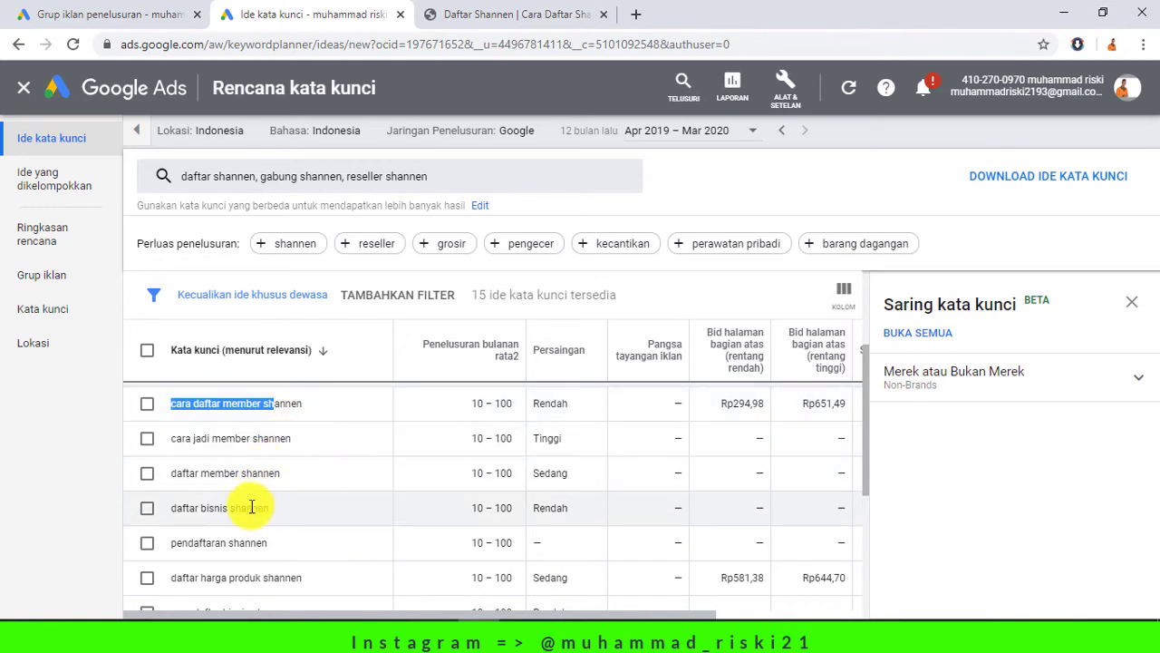
{"action": "scroll", "coordinate": [251, 525], "scroll_direction": "down", "scroll_amount": 1}
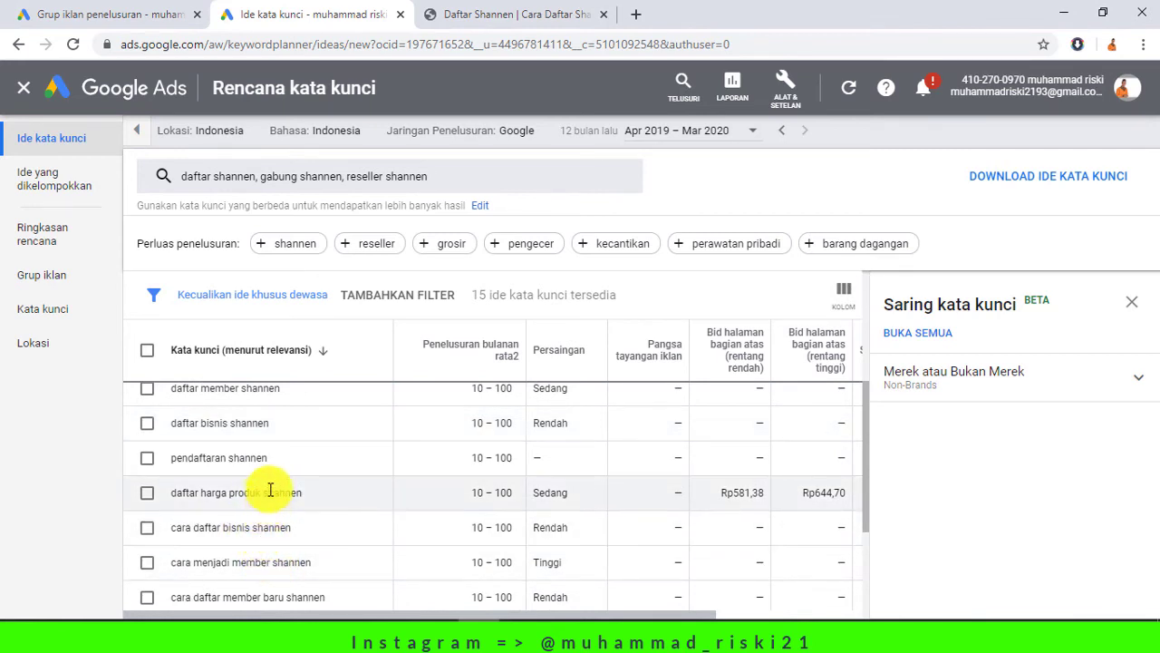
{"action": "left_click", "coordinate": [101, 15]}
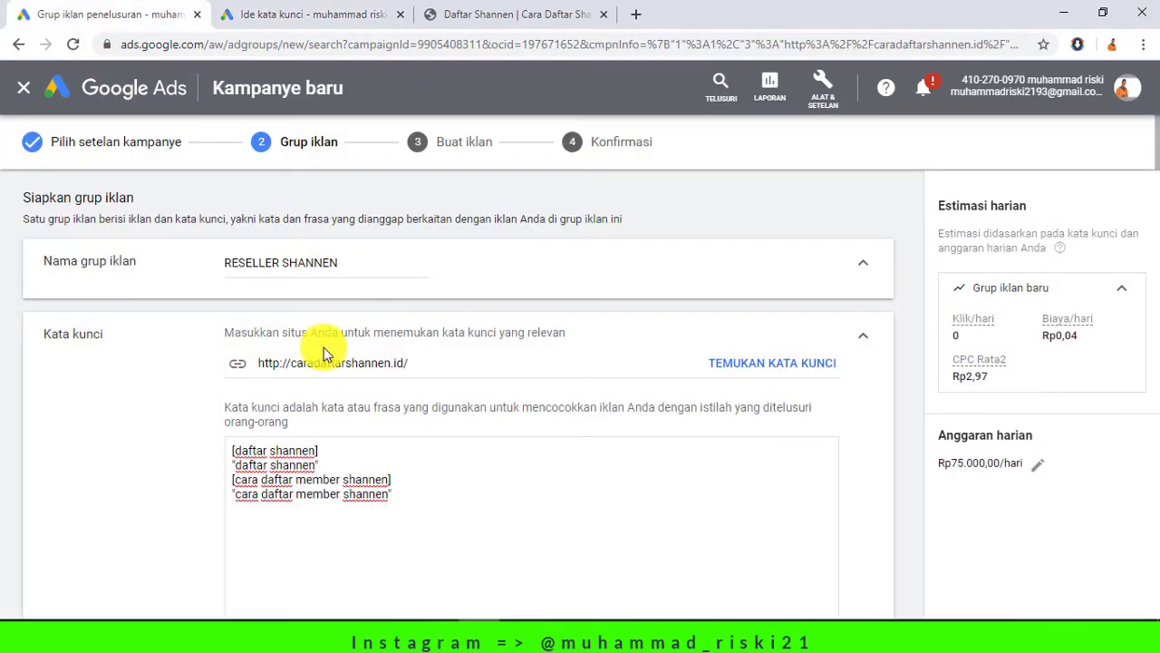
{"action": "type", "text": "[daftar bisnis "}
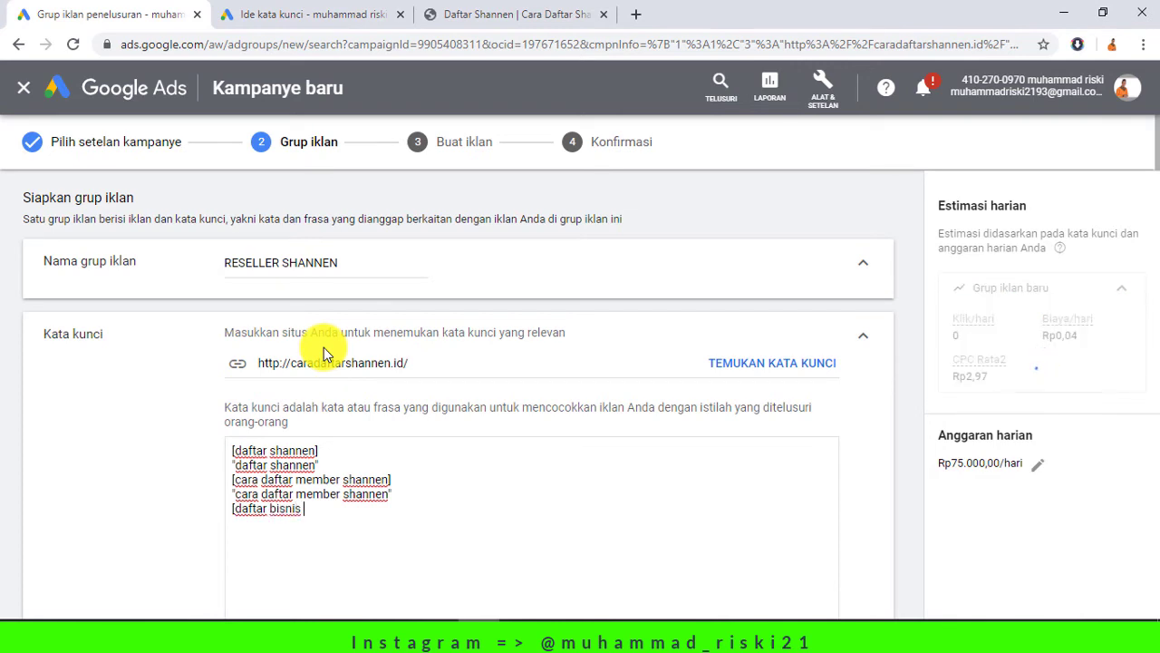
{"action": "type", "text": "shannen]"}
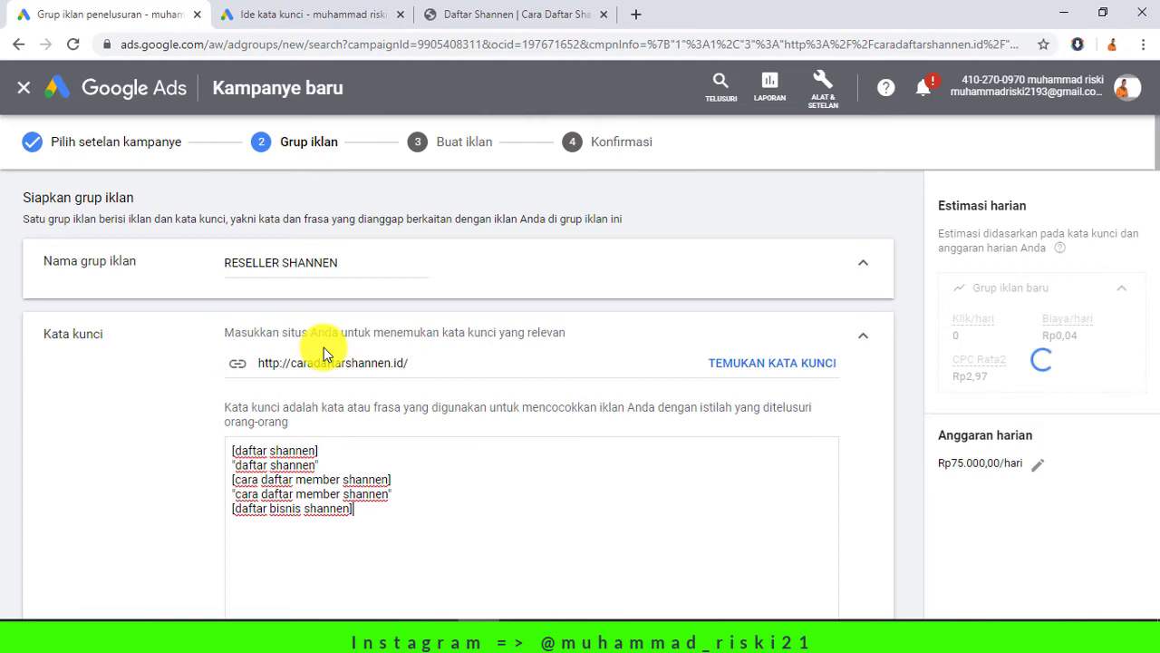
Add another daftar bisnis shannen keyword line, opened with a quotation mark and closed with a square bracket
{"action": "key", "text": "Return"}
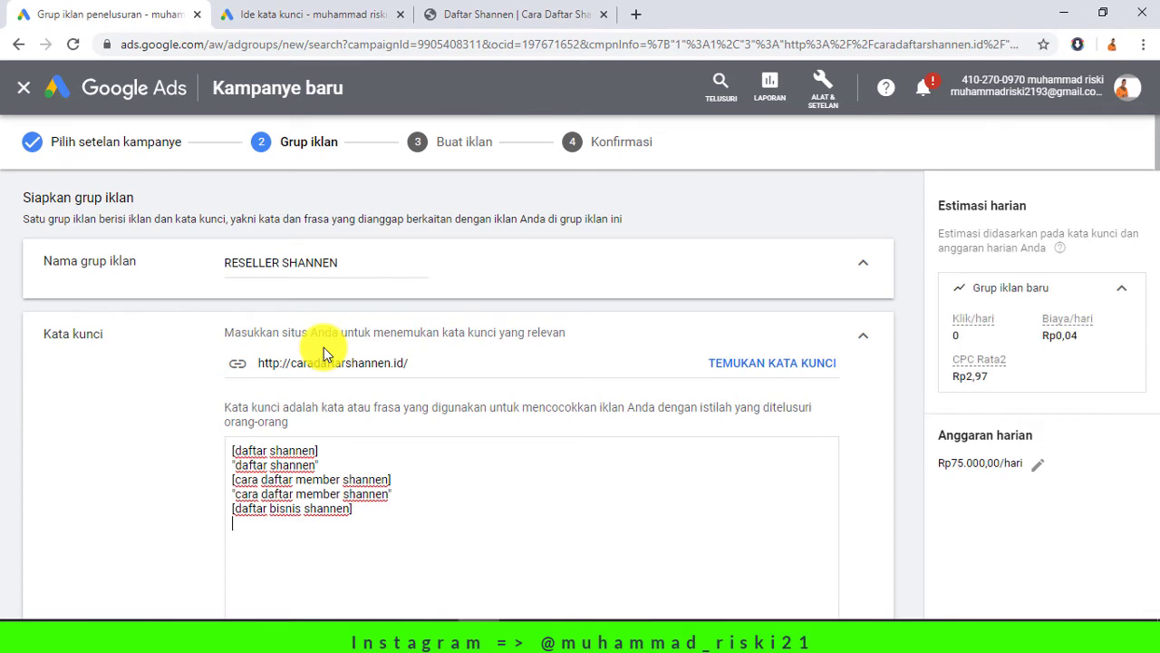
{"action": "type", "text": "\"daf"}
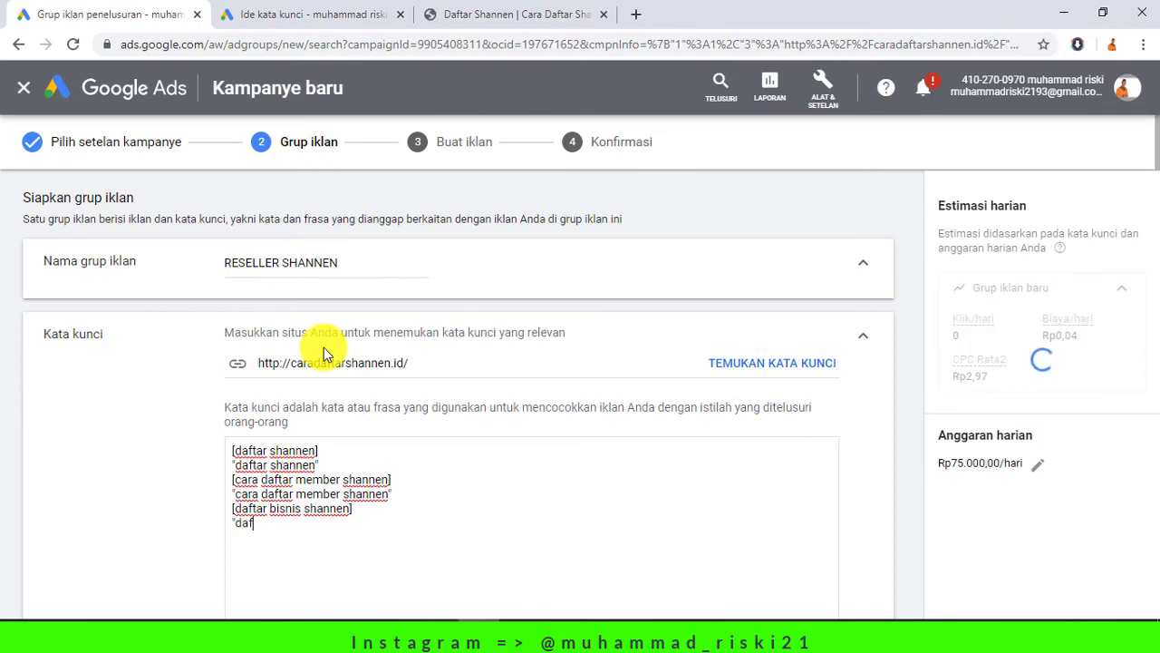
{"action": "type", "text": "tar bi"}
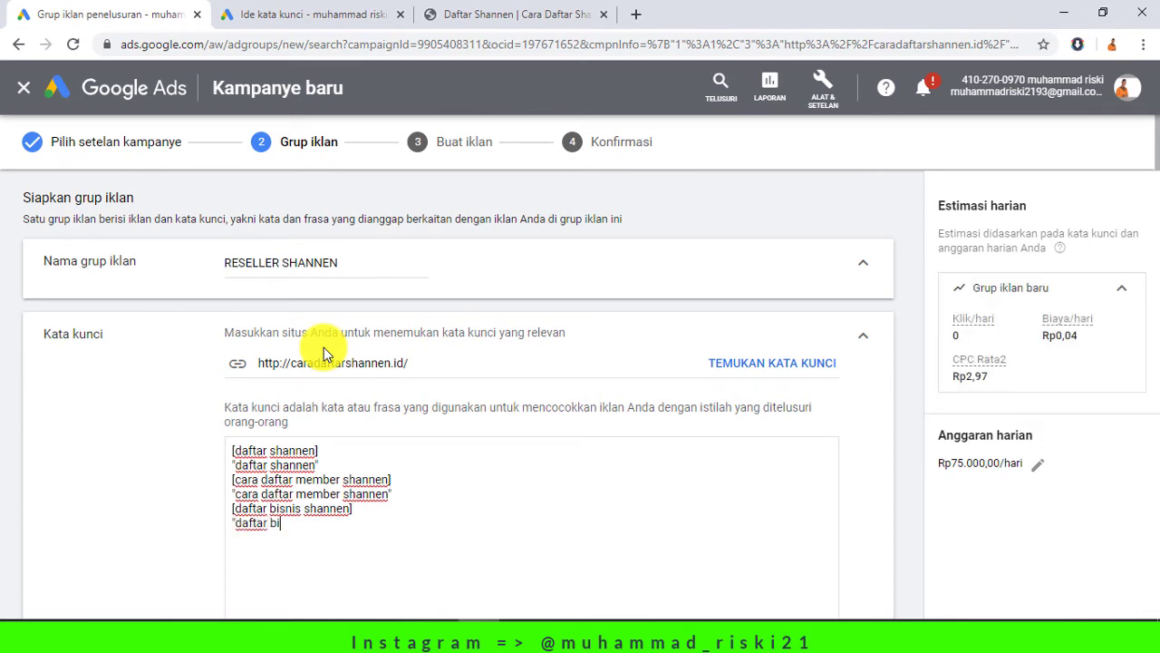
{"action": "type", "text": "snis shannen\""}
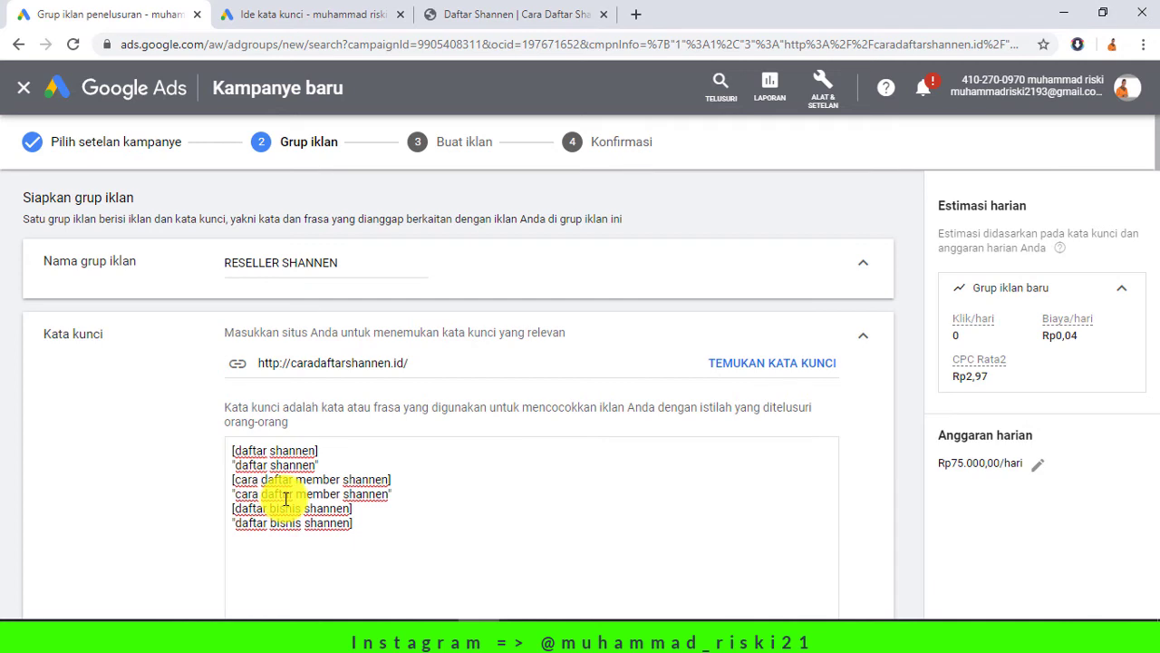
Remove the word cara from both member keywords, making them [daftar member shannen] and "daftar member shannen"
{"action": "key", "text": "BackSpace"}
{"action": "key", "text": "BackSpace"}
{"action": "key", "text": "BackSpace"}
{"action": "key", "text": "BackSpace"}
{"action": "key", "text": "BackSpace"}
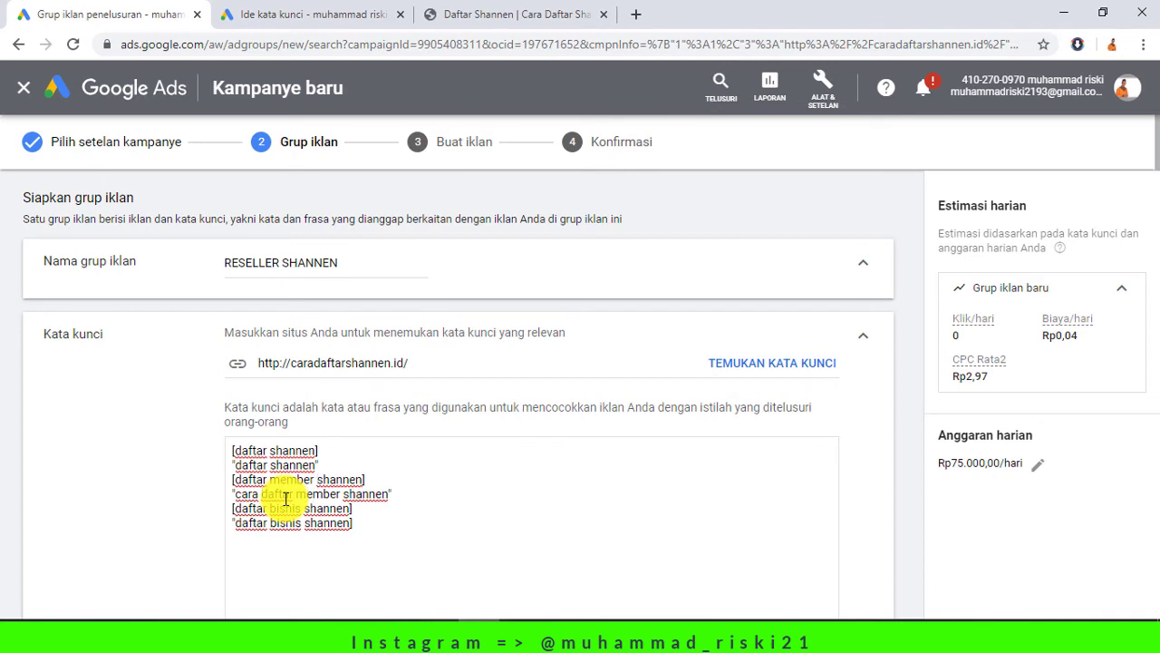
{"action": "key", "text": "BackSpace"}
{"action": "key", "text": "BackSpace"}
{"action": "key", "text": "BackSpace"}
{"action": "key", "text": "BackSpace"}
{"action": "key", "text": "BackSpace"}
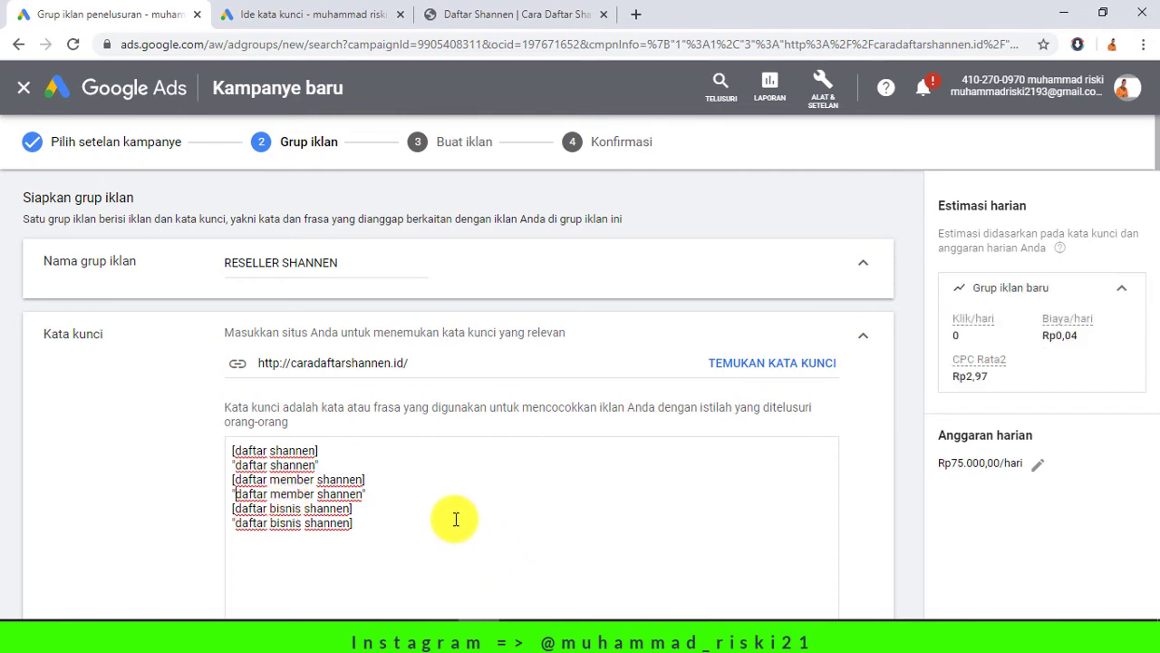
Review the keyword ideas for shannen member and reseller terms, including reseller lipstik shannen and reseller shannen
{"action": "left_click", "coordinate": [308, 14]}
{"action": "scroll", "coordinate": [278, 505], "scroll_direction": "down", "scroll_amount": 3}
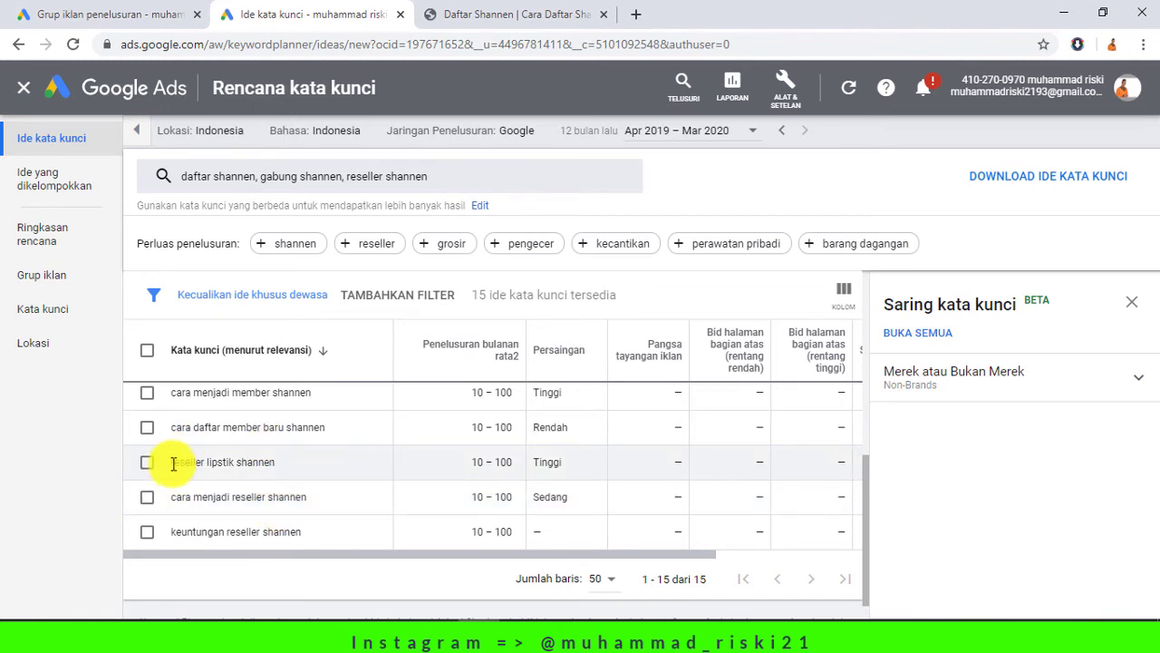
{"action": "left_click_drag", "start_coordinate": [174, 463], "coordinate": [289, 463]}
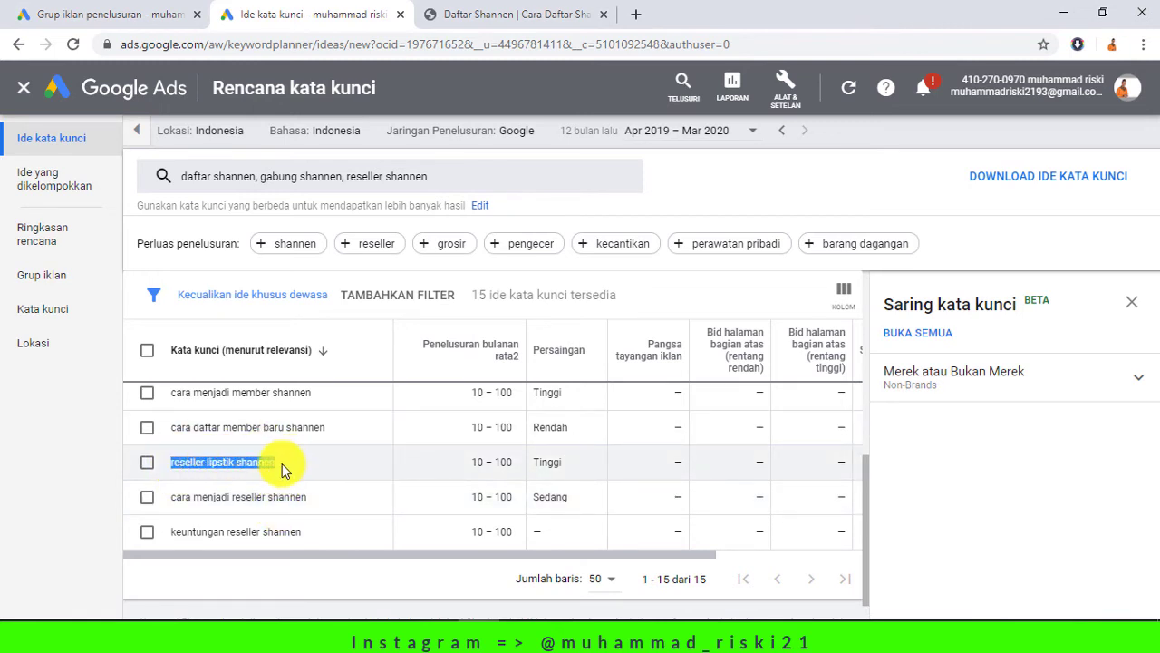
{"action": "left_click", "coordinate": [205, 481]}
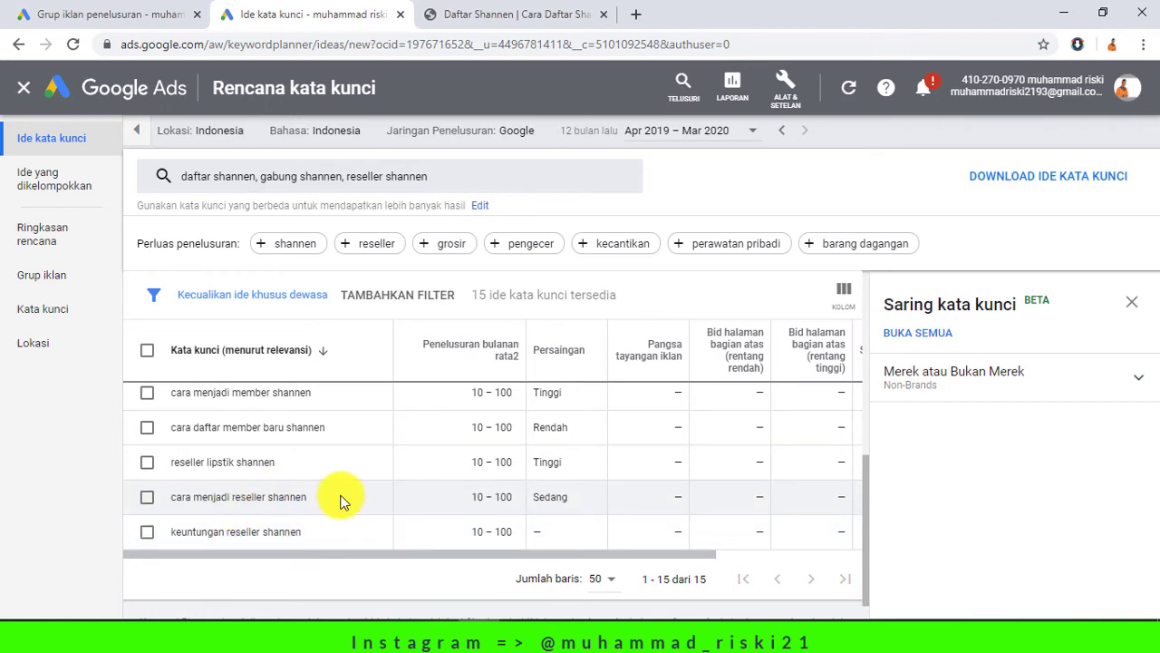
{"action": "scroll", "coordinate": [345, 501], "scroll_direction": "up", "scroll_amount": 2}
{"action": "scroll", "coordinate": [342, 501], "scroll_direction": "up", "scroll_amount": 5}
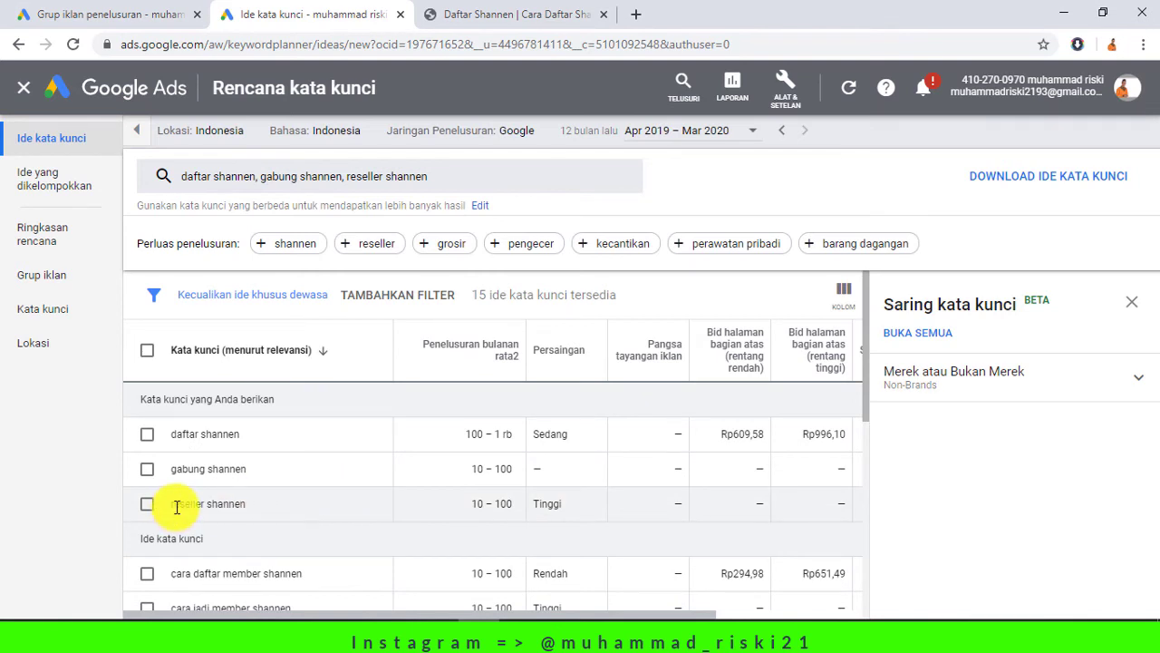
{"action": "scroll", "coordinate": [272, 526], "scroll_direction": "down", "scroll_amount": 2}
{"action": "scroll", "coordinate": [285, 524], "scroll_direction": "down", "scroll_amount": 3}
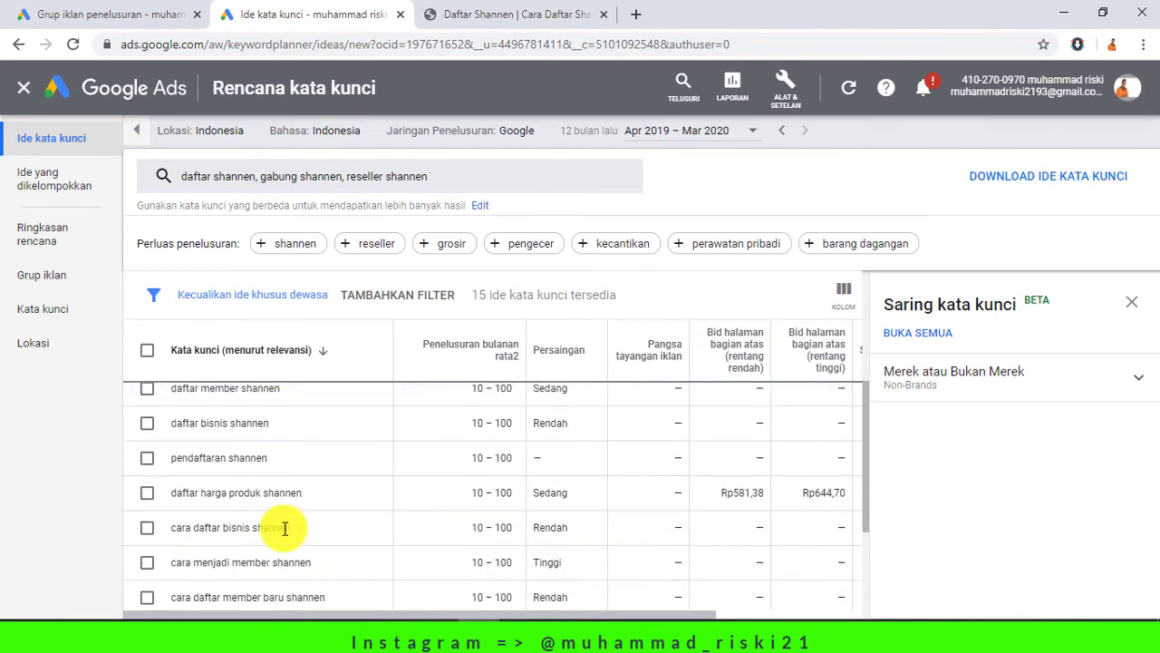
{"action": "scroll", "coordinate": [284, 530], "scroll_direction": "up", "scroll_amount": 1}
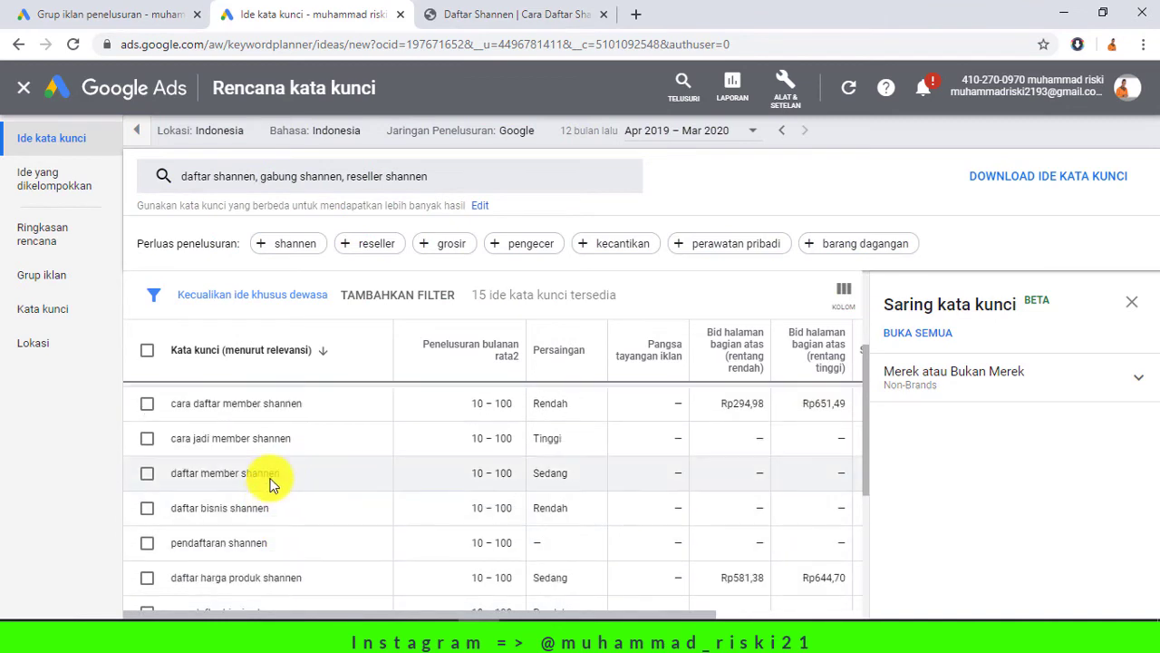
{"action": "scroll", "coordinate": [271, 500], "scroll_direction": "down", "scroll_amount": 2}
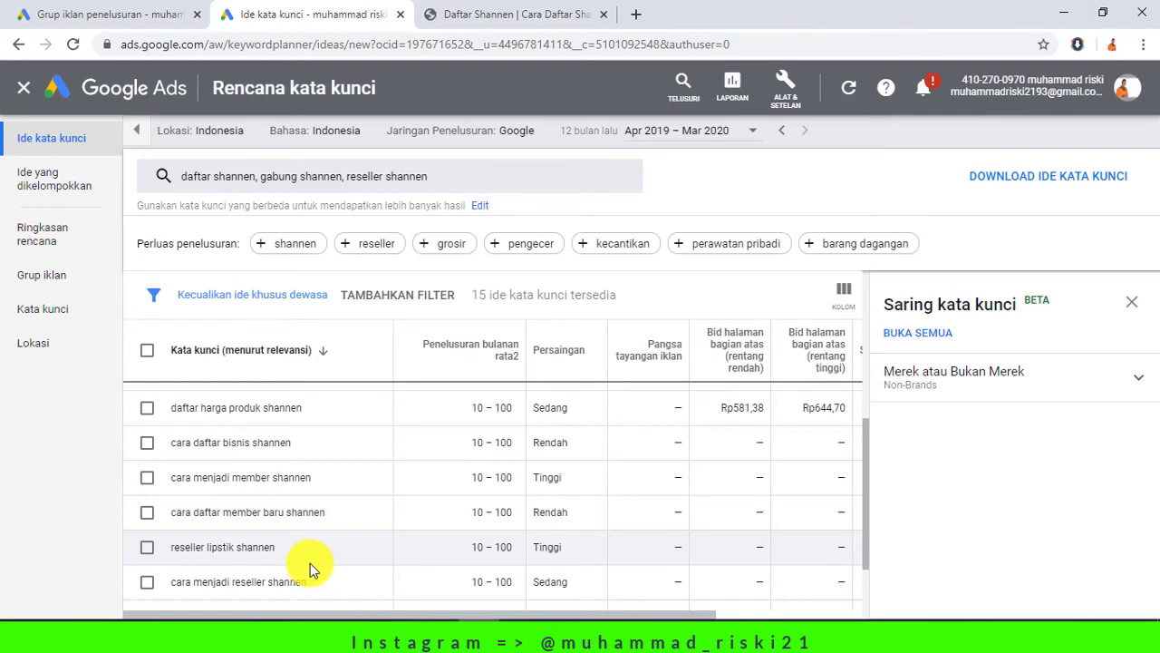
{"action": "scroll", "coordinate": [204, 557], "scroll_direction": "up", "scroll_amount": 3}
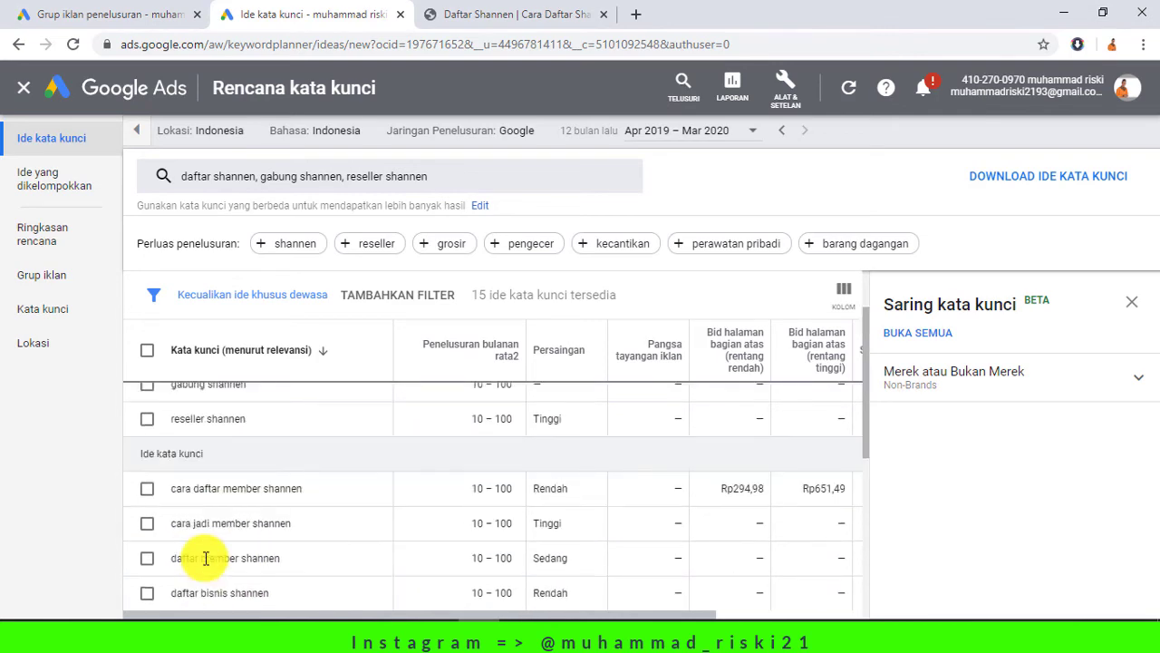
{"action": "scroll", "coordinate": [199, 555], "scroll_direction": "down", "scroll_amount": 5}
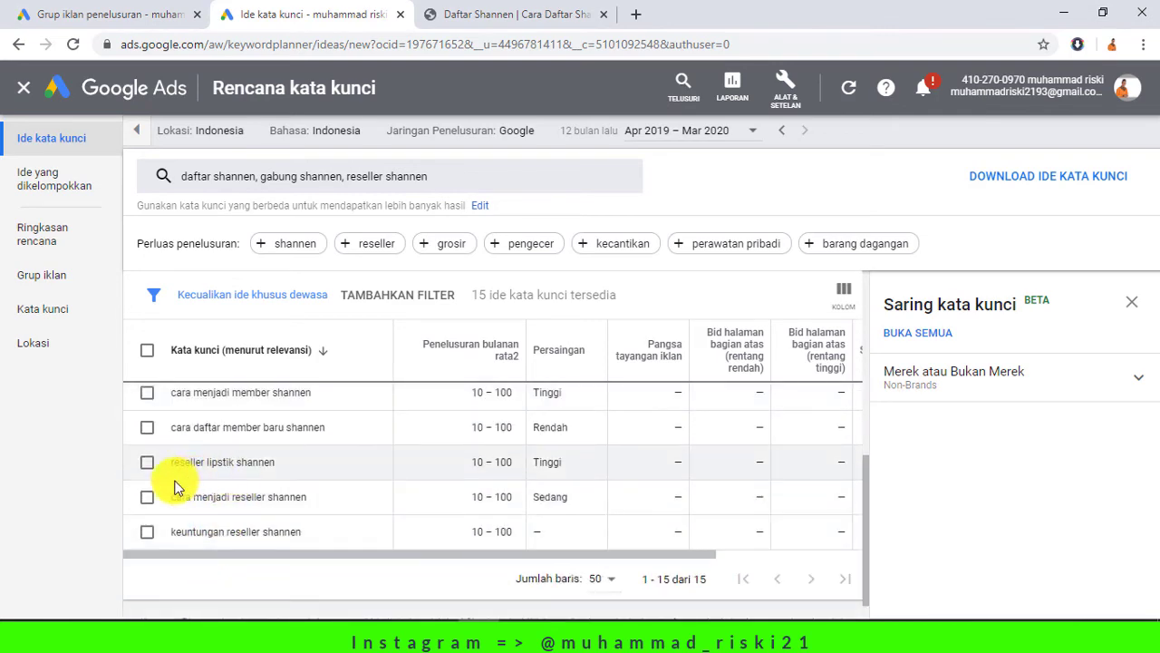
{"action": "scroll", "coordinate": [273, 467], "scroll_direction": "up", "scroll_amount": 2}
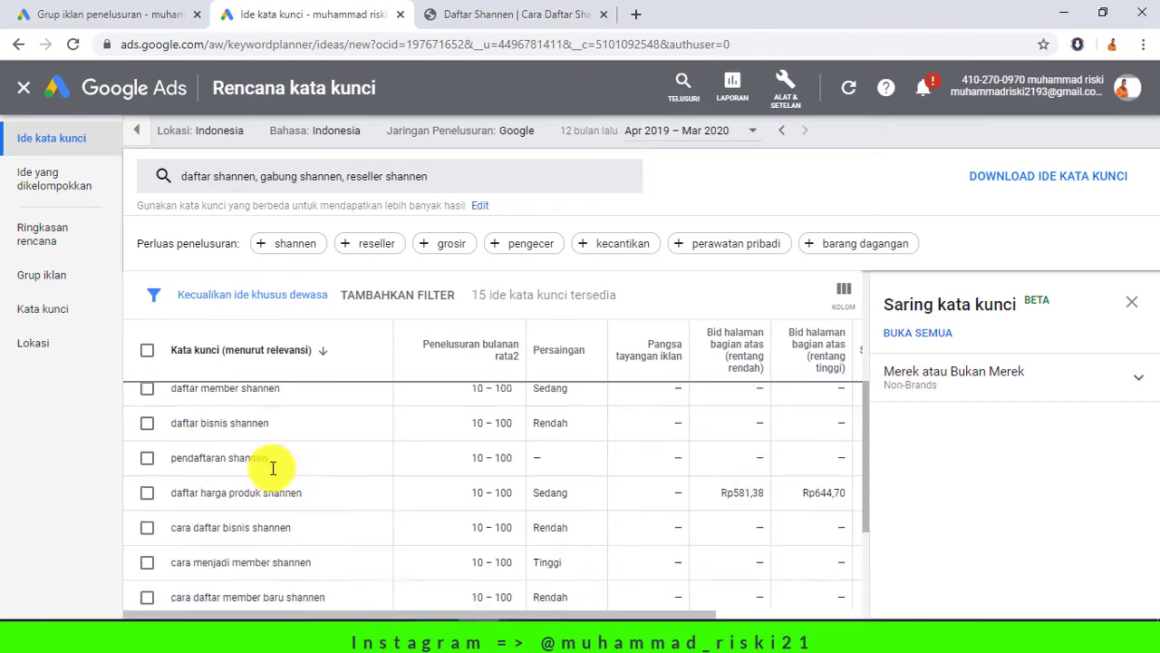
{"action": "scroll", "coordinate": [273, 468], "scroll_direction": "up", "scroll_amount": 3}
{"action": "scroll", "coordinate": [272, 459], "scroll_direction": "up", "scroll_amount": 2}
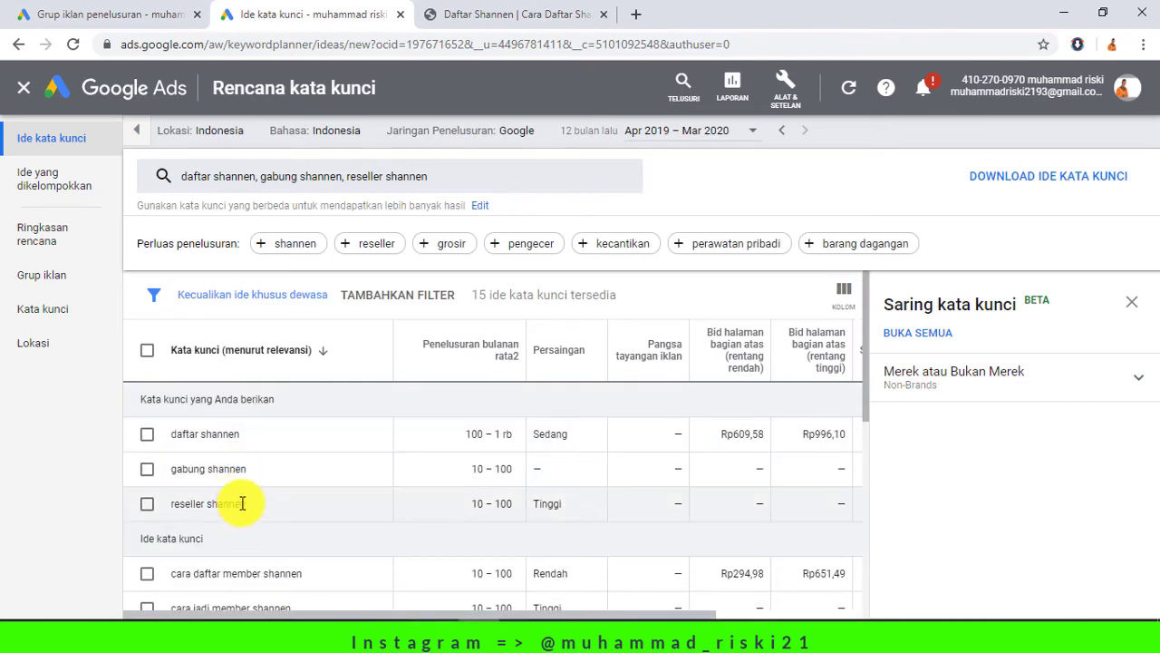
In the ad group's keyword list, close the phrase-match daftar bisnis shannen keyword with a quotation mark and add the exact-match keyword [reseller shannen]
{"action": "left_click", "coordinate": [72, 14]}
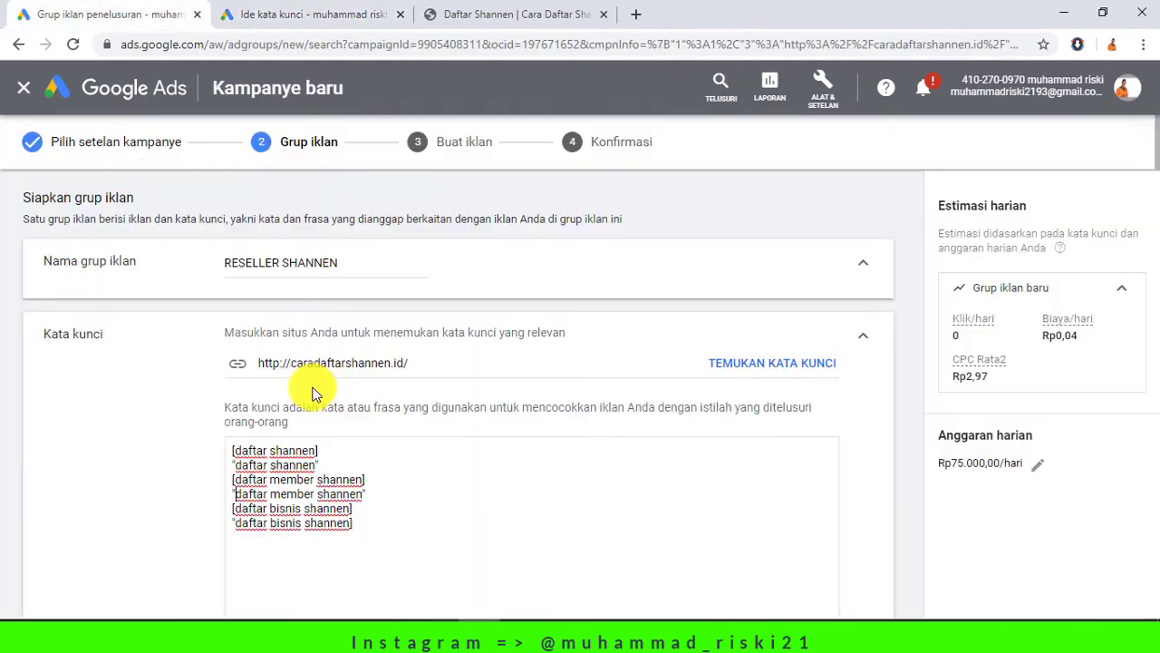
{"action": "left_click", "coordinate": [362, 527]}
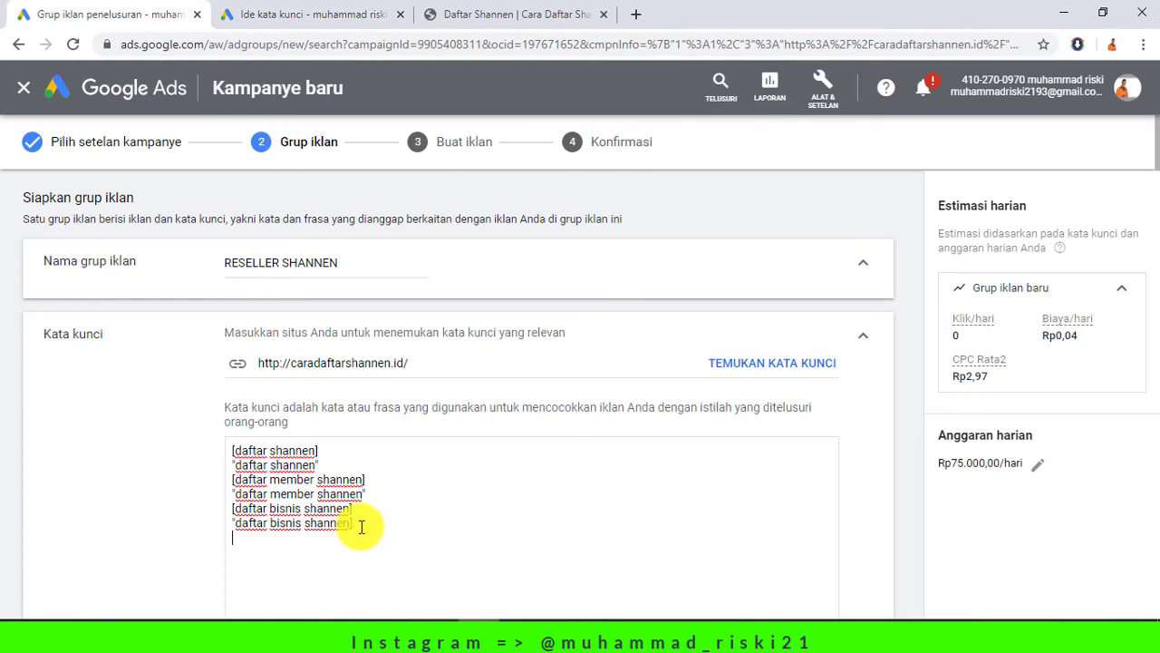
{"action": "key", "text": "Return"}
{"action": "type", "text": "[reseller shannen]"}
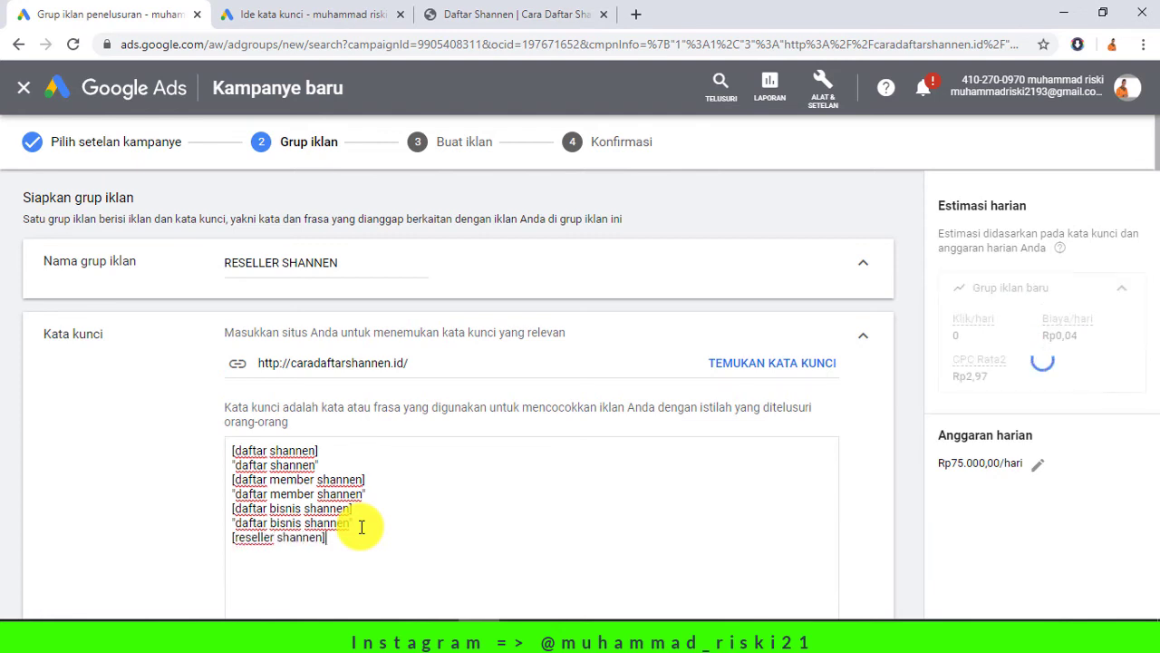
Add the phrase-match keyword "reseller shannen" in quotation marks on its own line and start another keyword line
{"action": "key", "text": "Return"}
{"action": "type", "text": "\""}
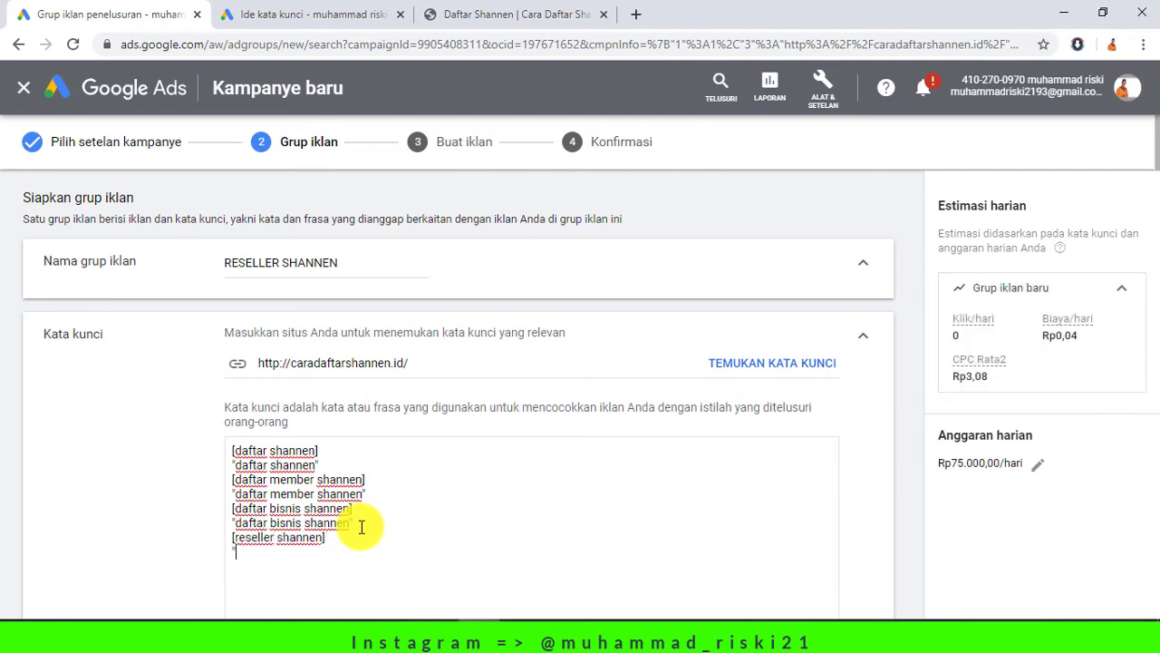
{"action": "type", "text": "reseller s"}
{"action": "type", "text": "a"}
{"action": "type", "text": "hannen"}
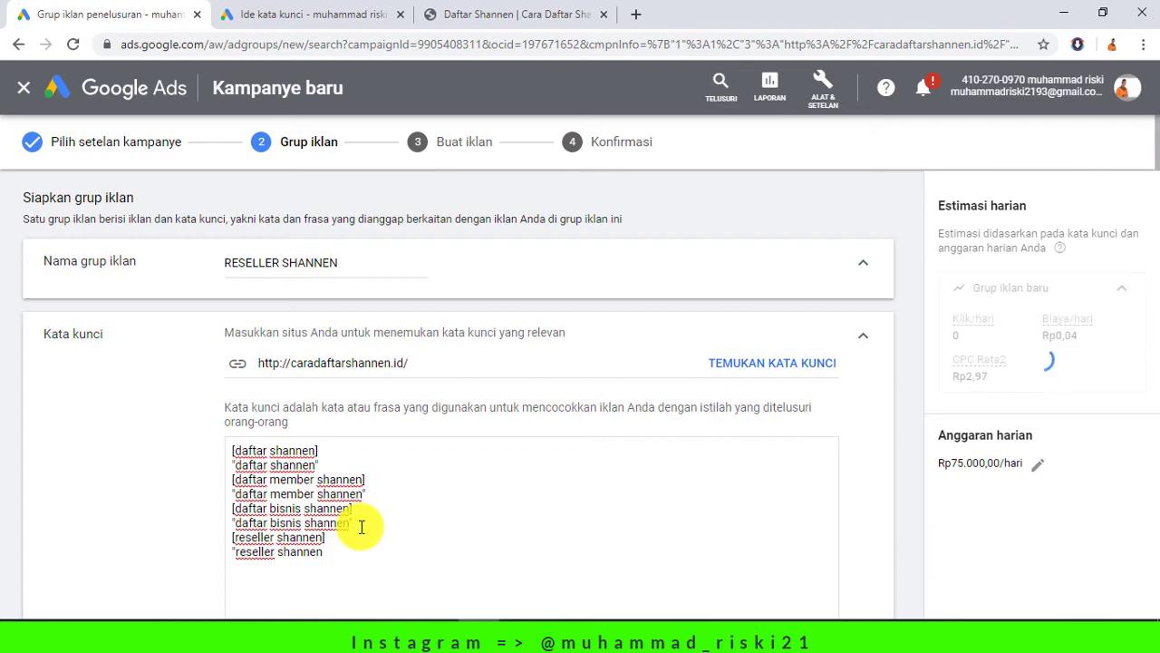
{"action": "type", "text": "\""}
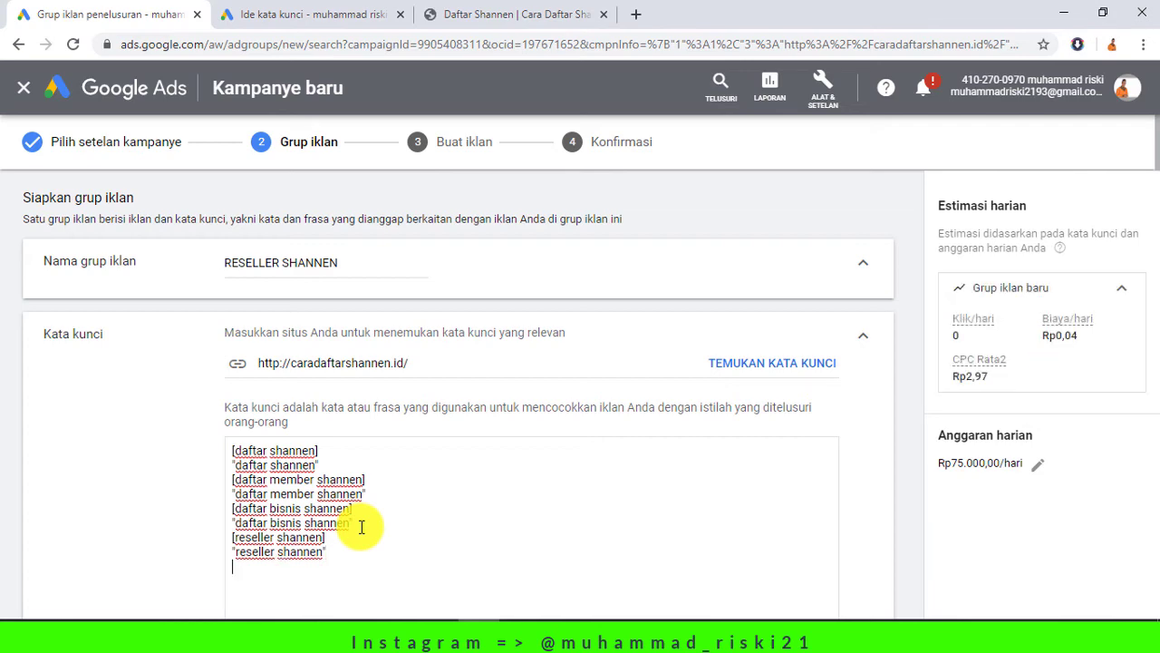
Check the keyword ideas again and add the exact-match keyword [reseller lipstik shannen] to the ad group
{"action": "left_click", "coordinate": [308, 15]}
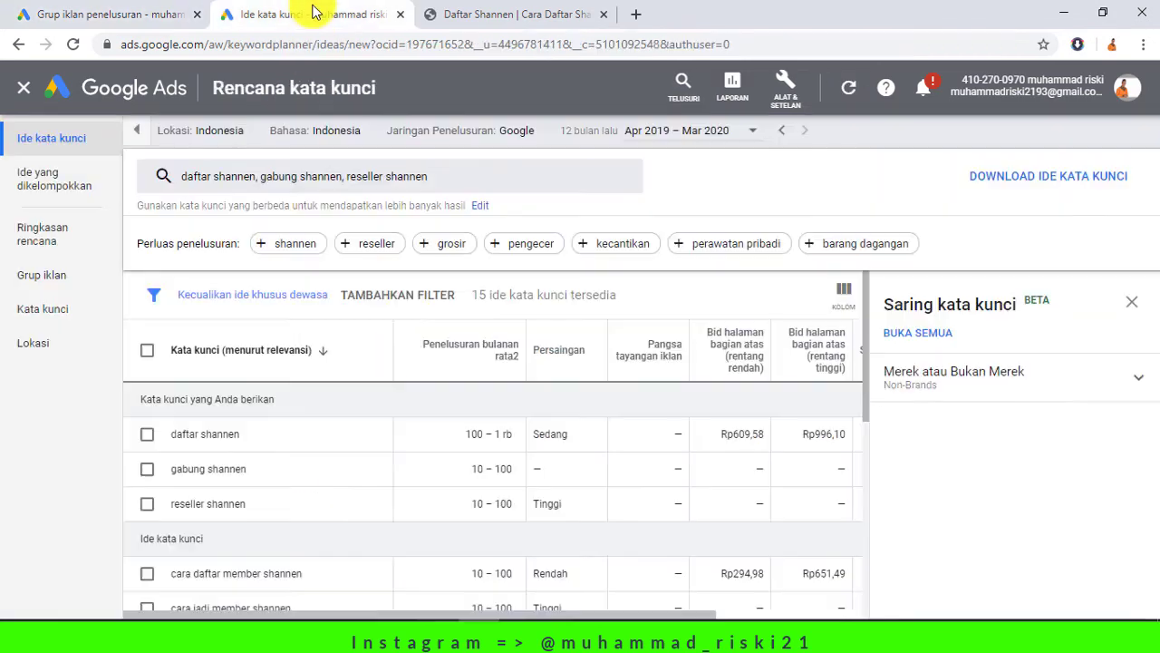
{"action": "scroll", "coordinate": [309, 462], "scroll_direction": "down", "scroll_amount": 5}
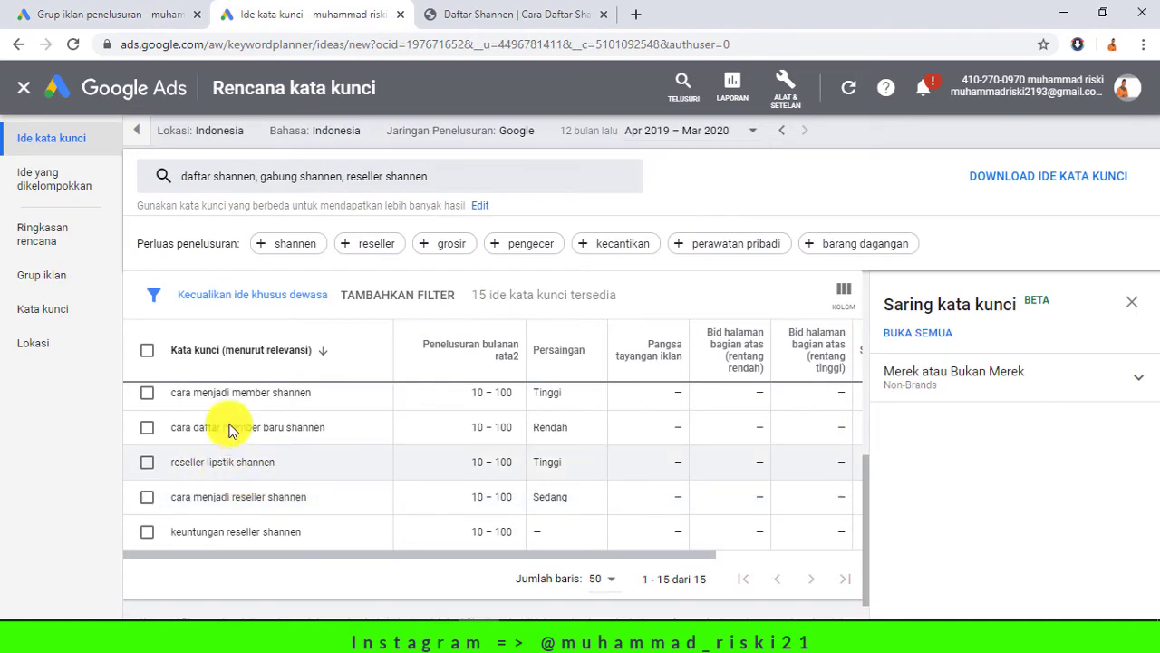
{"action": "left_click", "coordinate": [125, 21]}
{"action": "type", "text": "[r"}
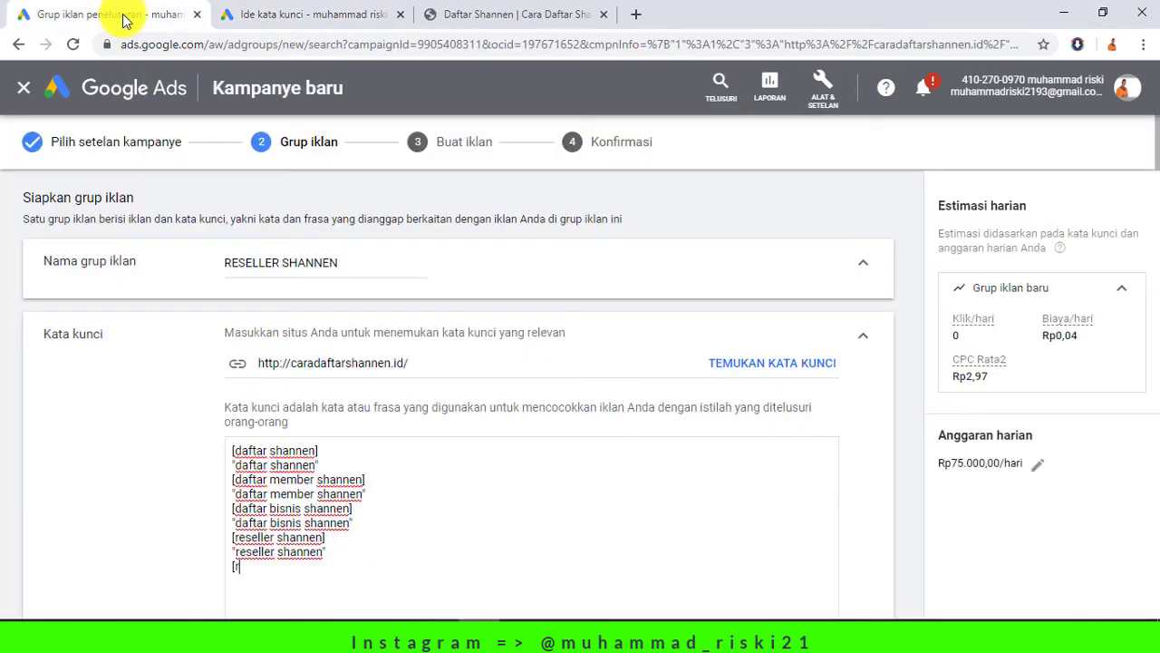
{"action": "type", "text": "eseller lipstik sha"}
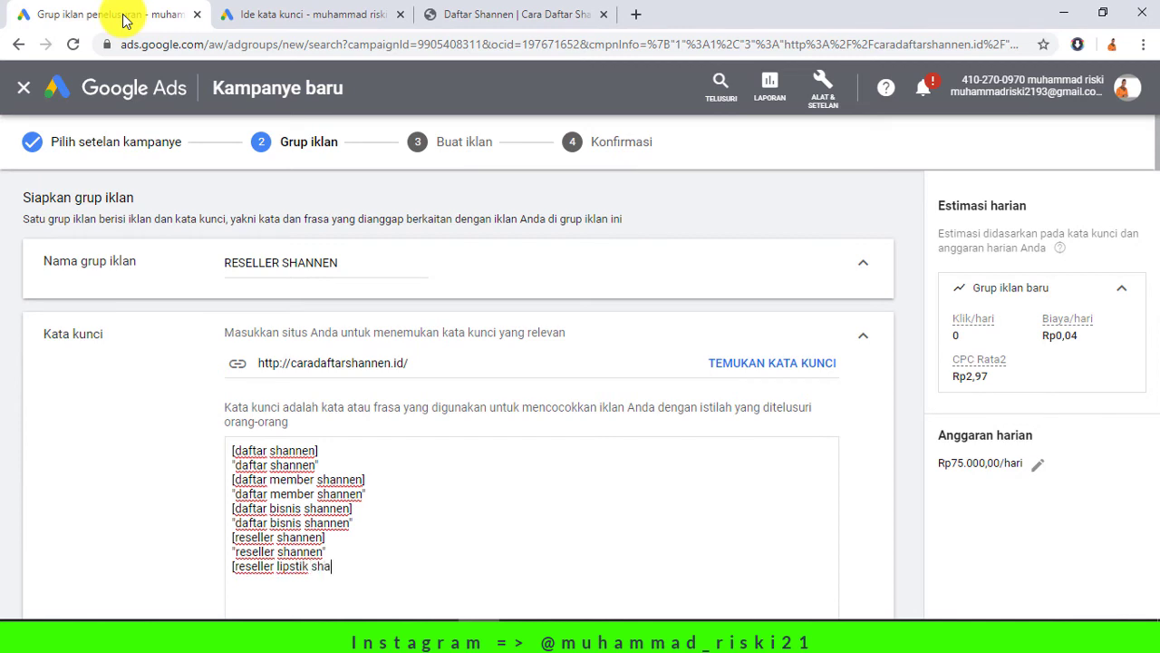
{"action": "type", "text": "nnen]"}
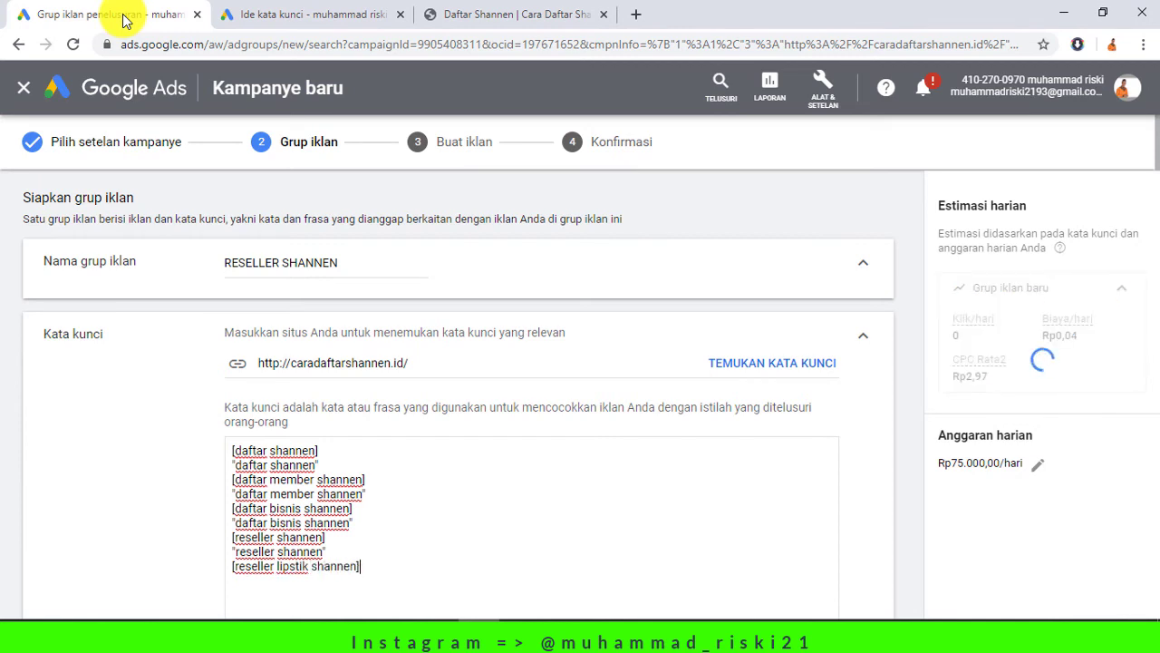
Add the phrase-match keyword "reseller lipstik shannen" in quotation marks on a new line
{"action": "key", "text": "Return"}
{"action": "type", "text": "\"r"}
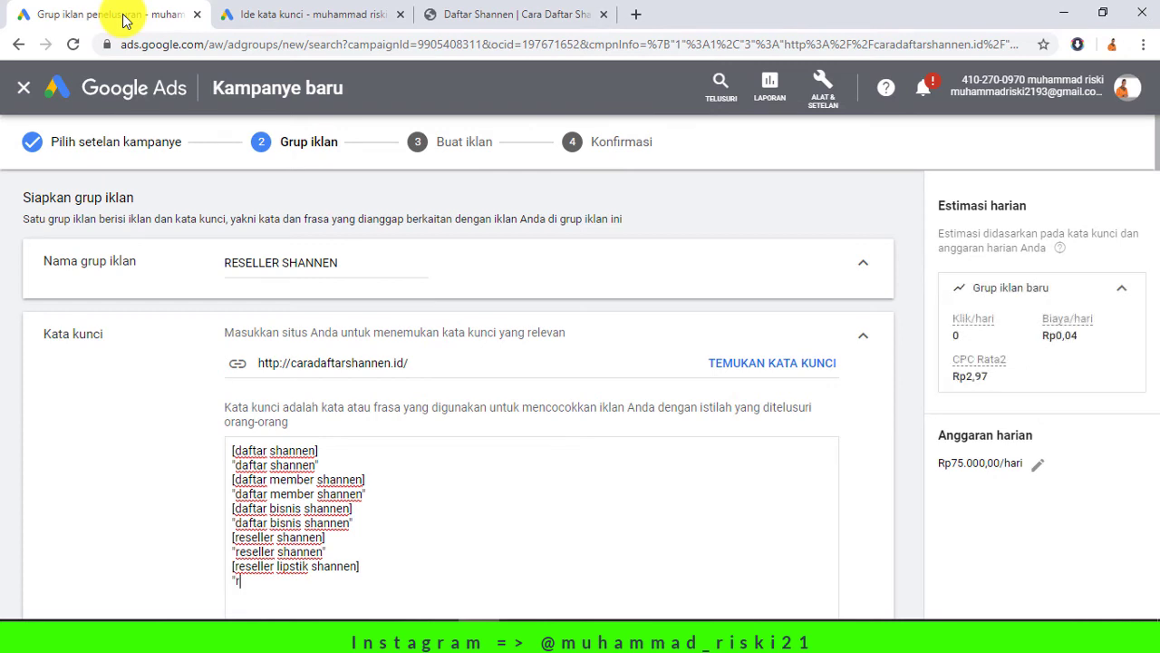
{"action": "type", "text": "eseller lipstik s"}
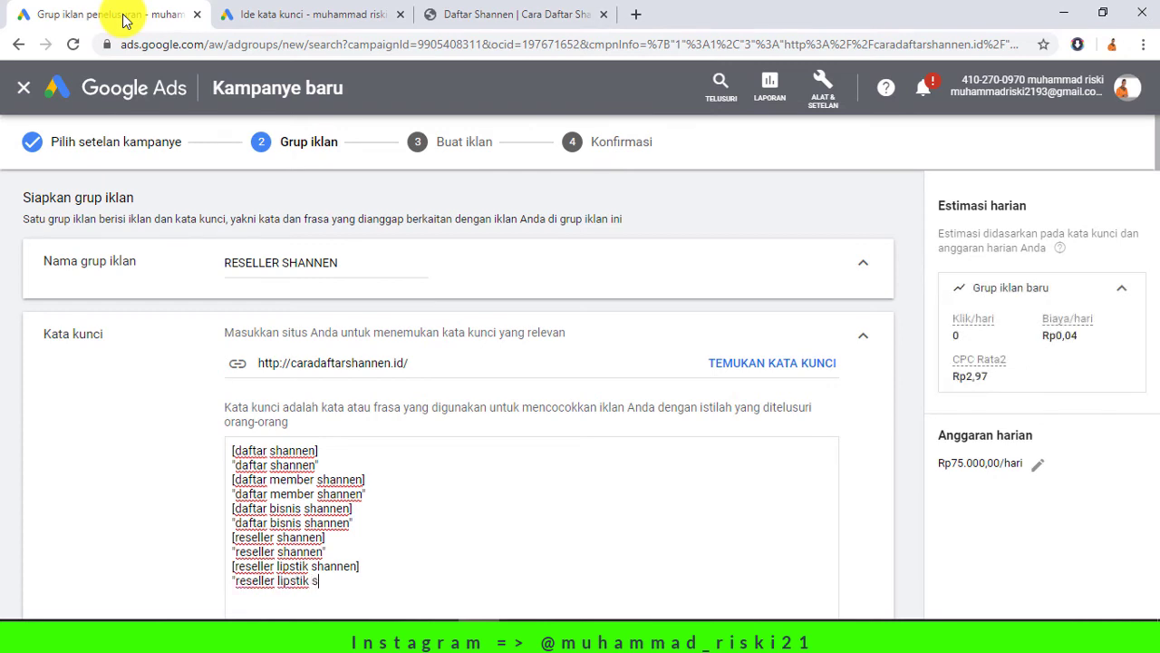
{"action": "type", "text": "hannen\""}
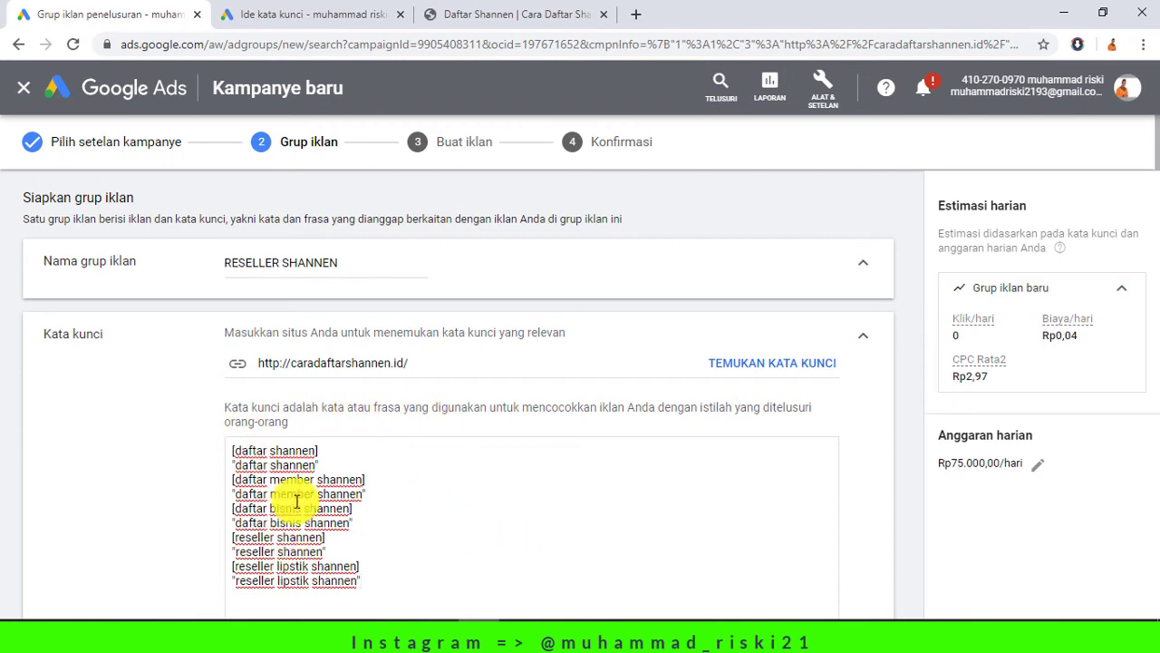
Check the finished keyword list, save the ad group and continue to ad creation
{"action": "scroll", "coordinate": [426, 499], "scroll_direction": "down", "scroll_amount": 1}
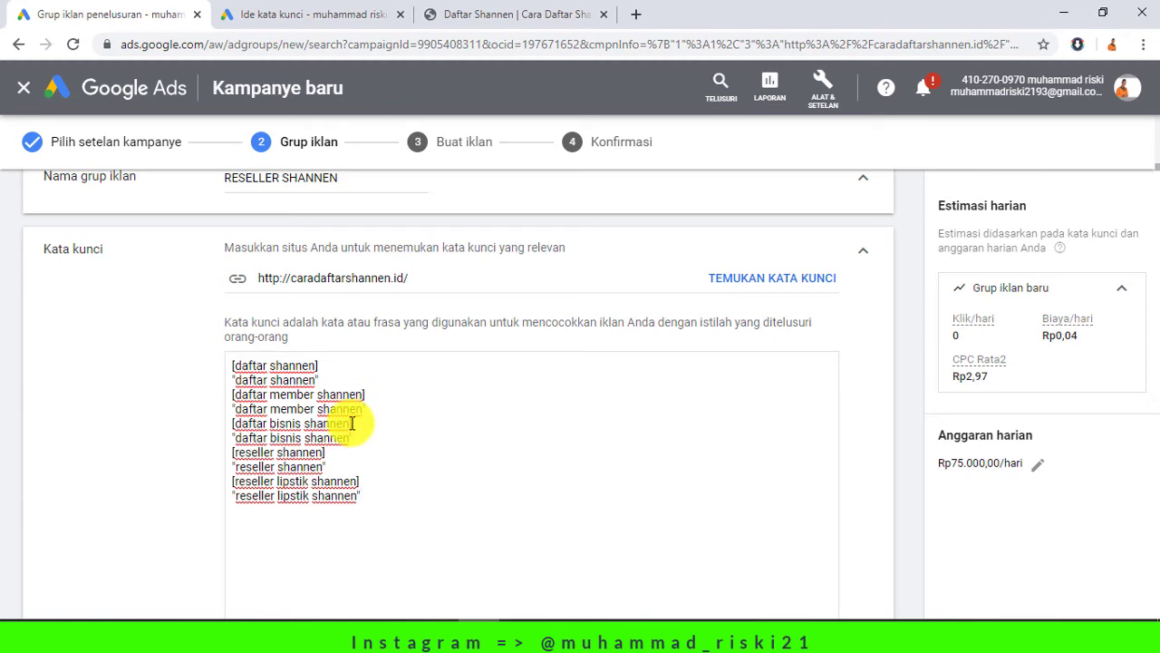
{"action": "scroll", "coordinate": [352, 423], "scroll_direction": "down", "scroll_amount": 2}
{"action": "scroll", "coordinate": [381, 399], "scroll_direction": "up", "scroll_amount": 1}
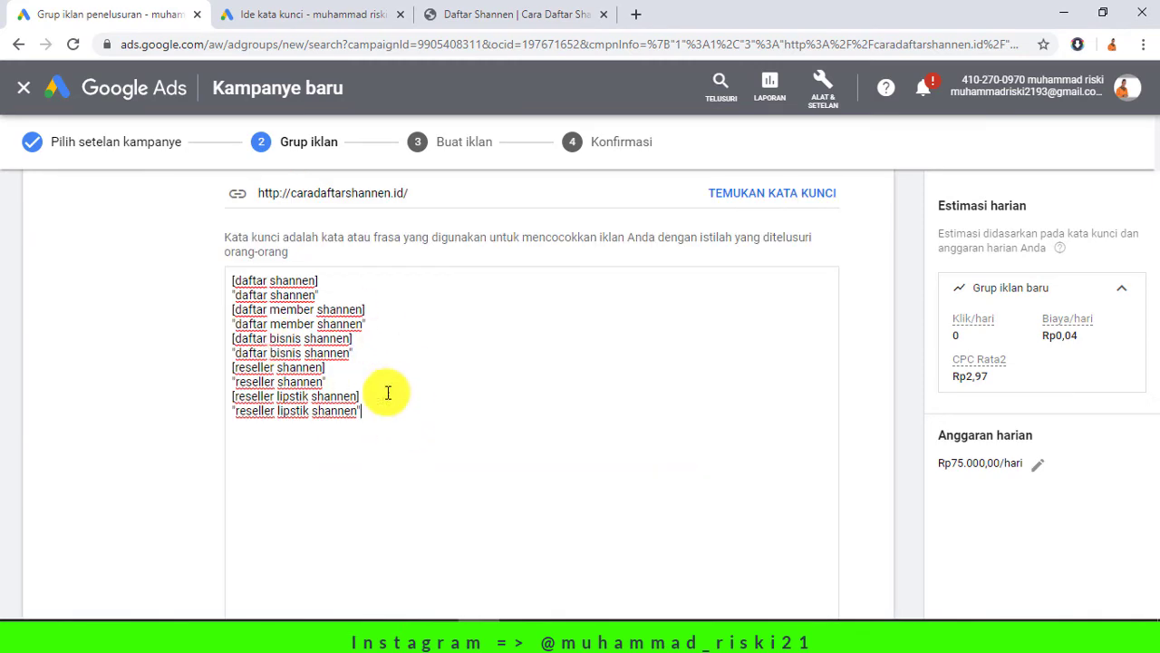
{"action": "scroll", "coordinate": [443, 414], "scroll_direction": "down", "scroll_amount": 2}
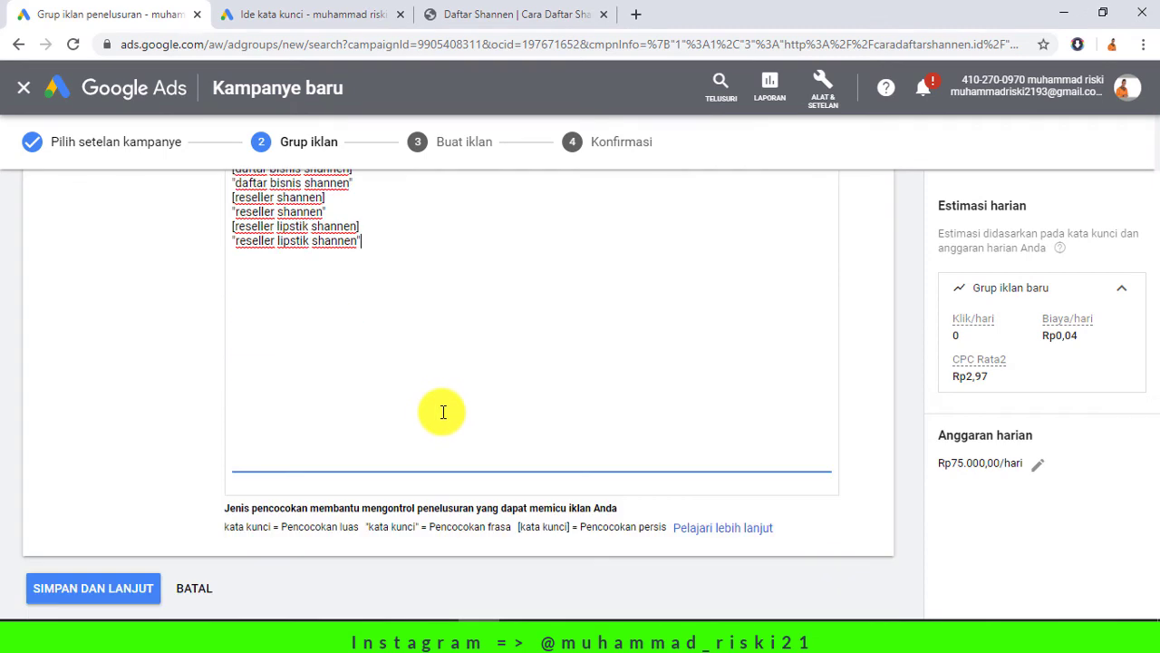
{"action": "left_click", "coordinate": [124, 596]}
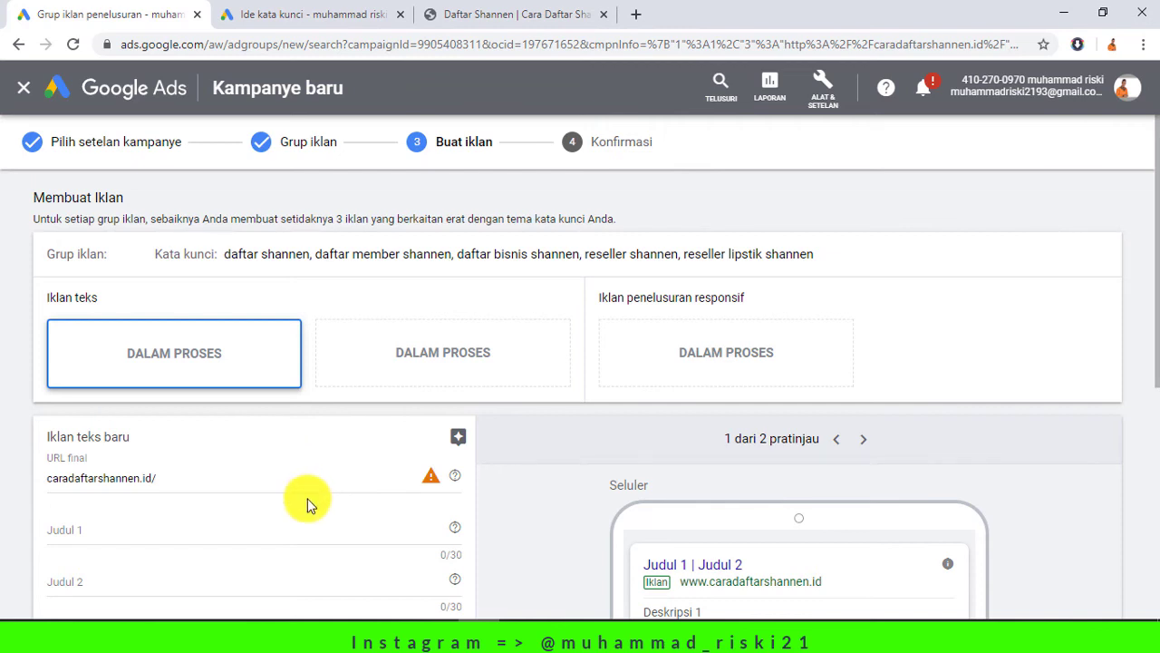
Enter DAFTAR SHANNEN Resmi as the first headline (Judul 1) of the new text ad
{"action": "left_click", "coordinate": [267, 529]}
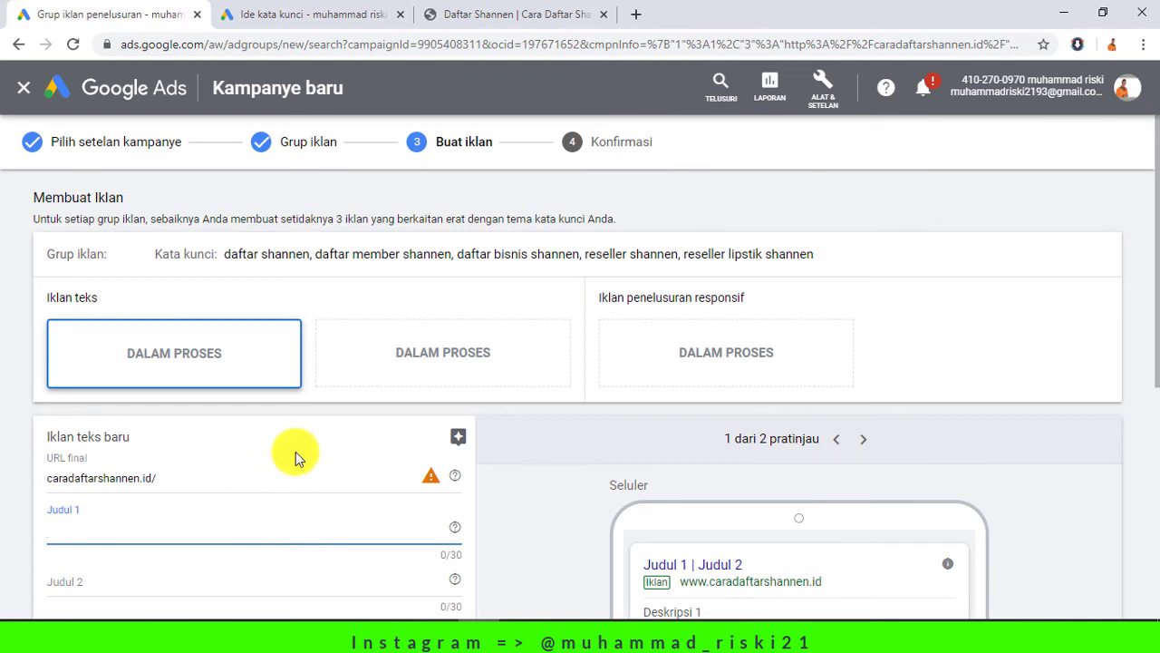
{"action": "scroll", "coordinate": [281, 449], "scroll_direction": "down", "scroll_amount": 5}
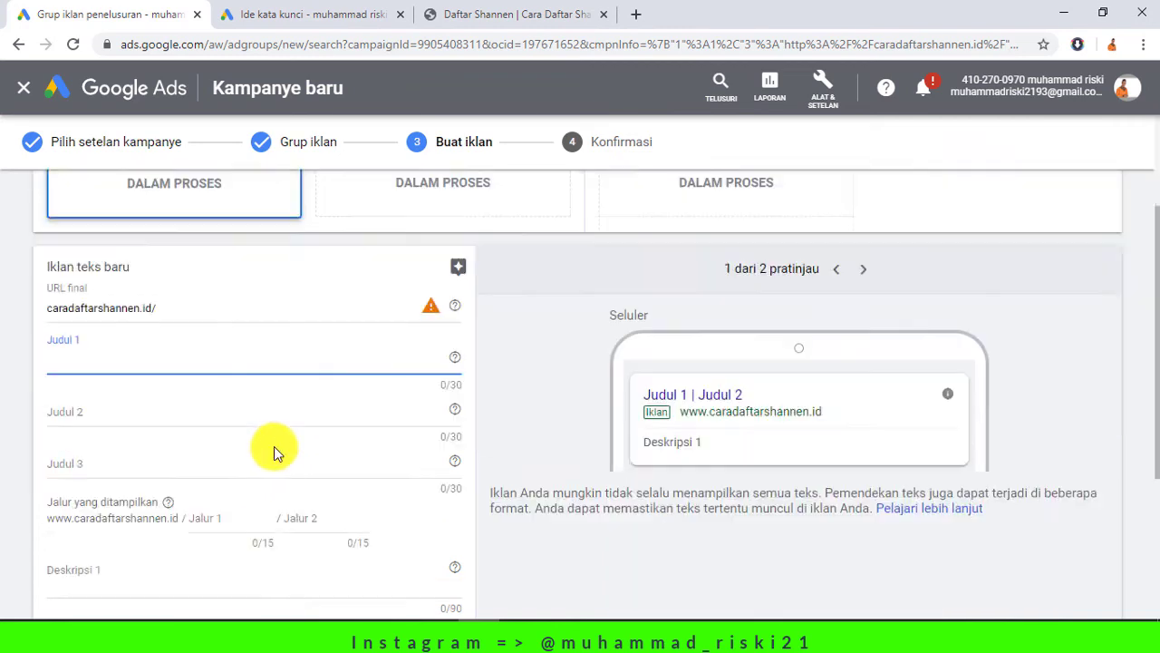
{"action": "scroll", "coordinate": [118, 272], "scroll_direction": "up", "scroll_amount": 1}
{"action": "scroll", "coordinate": [128, 297], "scroll_direction": "up", "scroll_amount": 1}
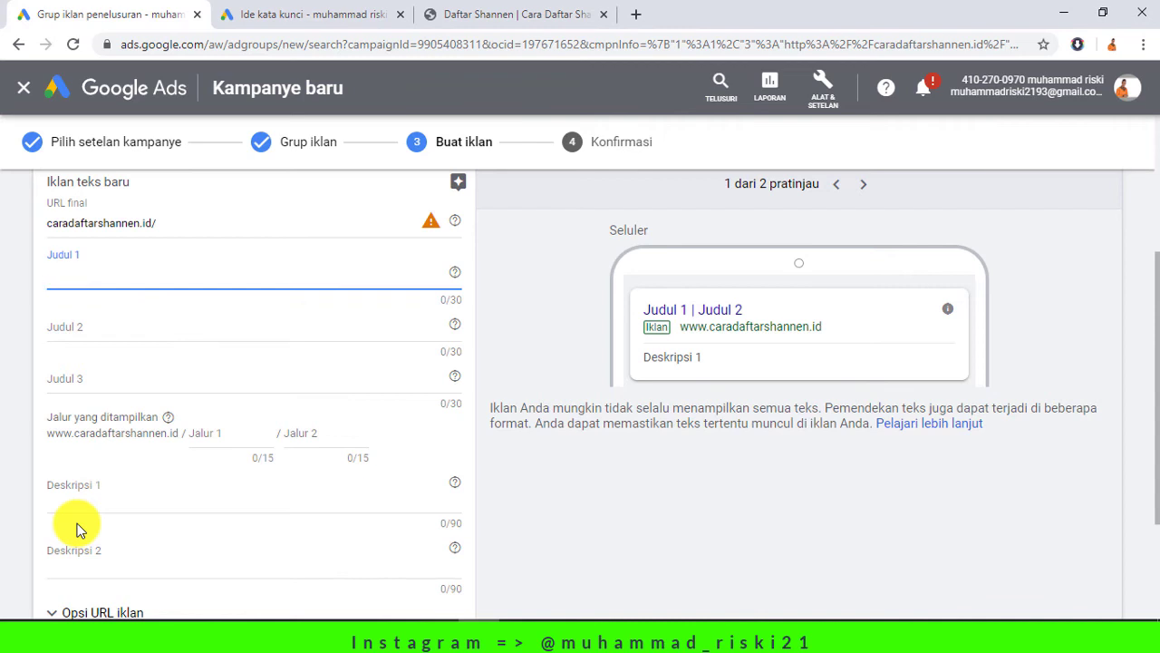
{"action": "type", "text": "D"}
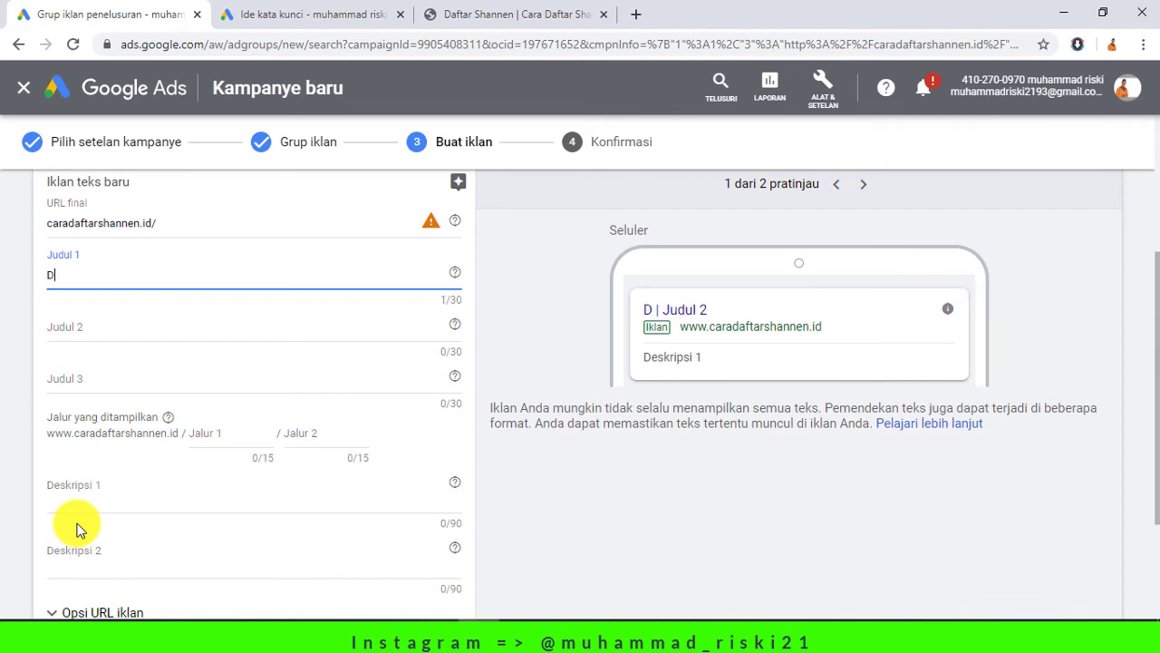
{"action": "type", "text": "AFTAR SHANNEN"}
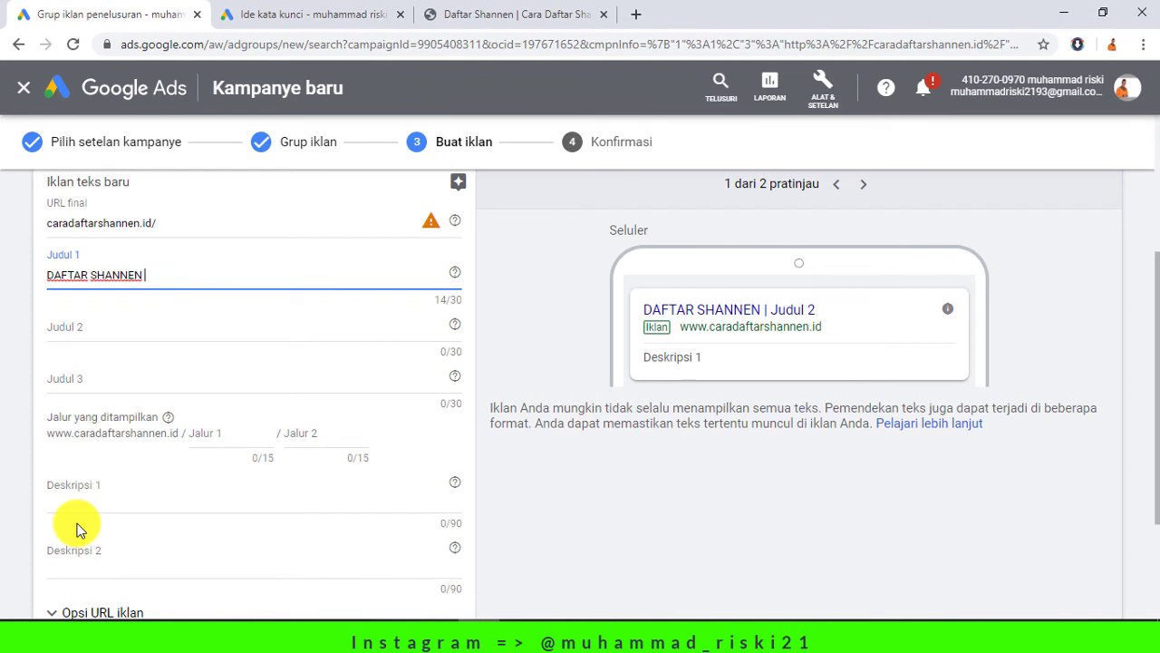
{"action": "type", "text": " Resmi"}
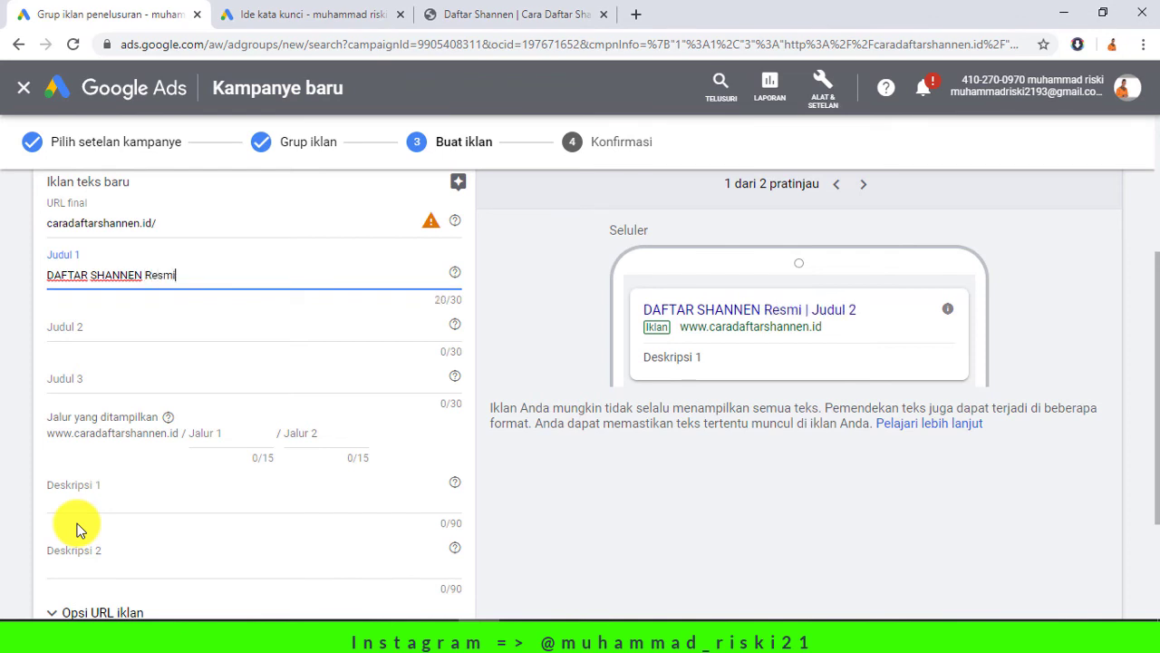
Enter Bisnis Halal & Berkah as the second headline (Judul 2) of the text ad
{"action": "left_click", "coordinate": [198, 327]}
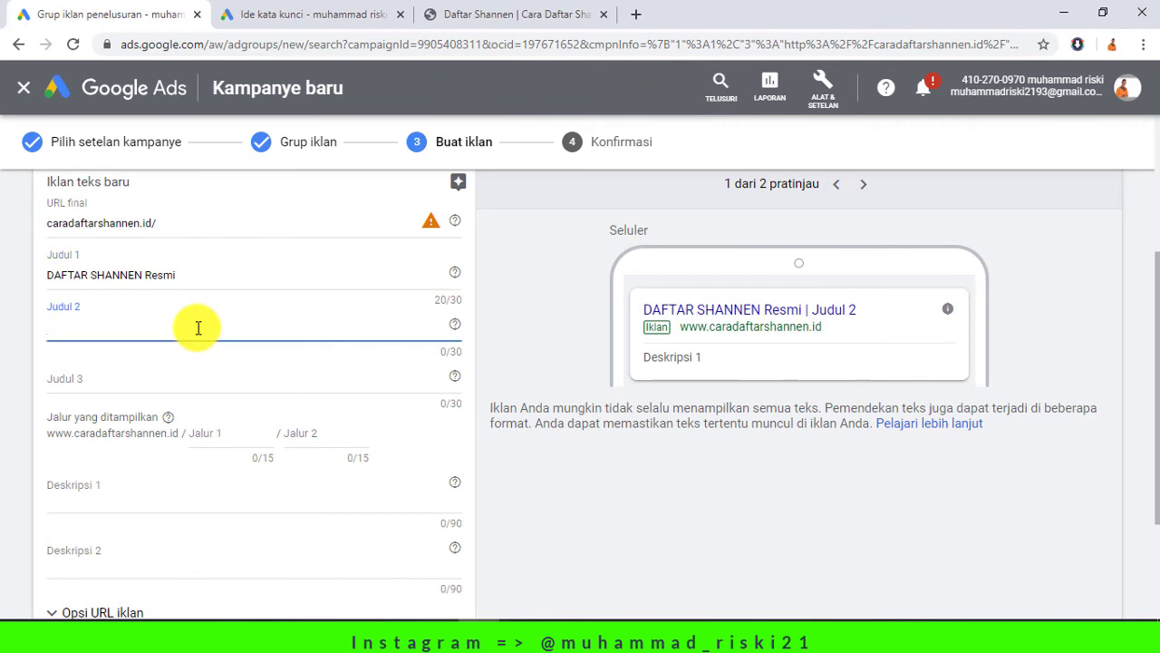
{"action": "type", "text": "Bisnis H"}
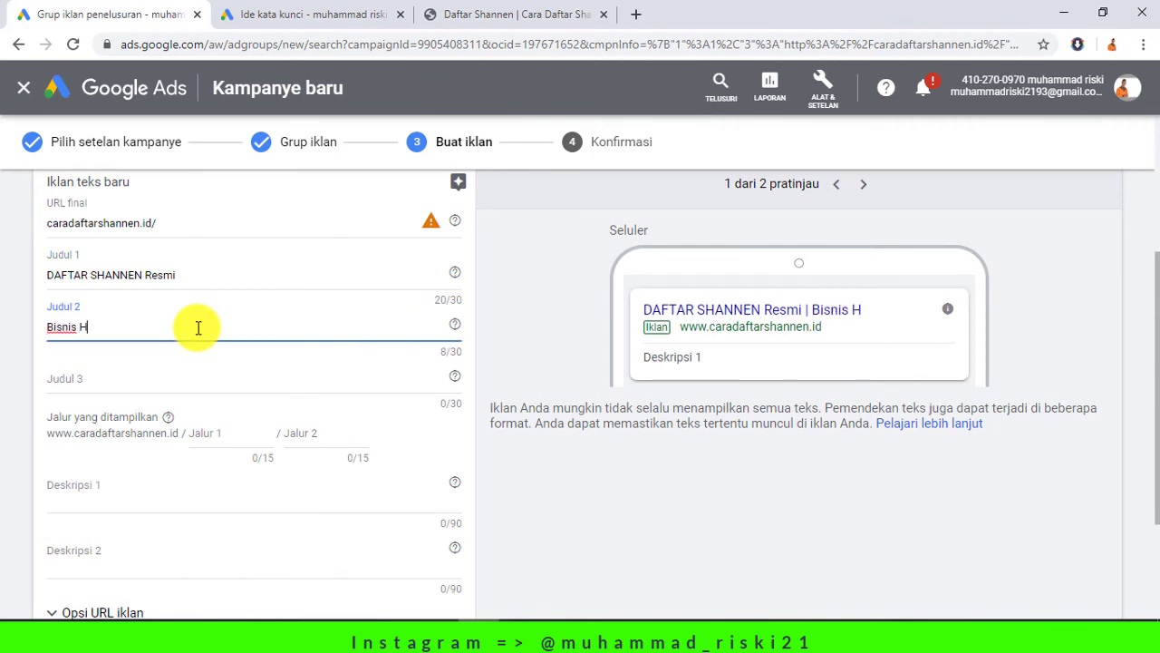
{"action": "type", "text": "alal & Ber"}
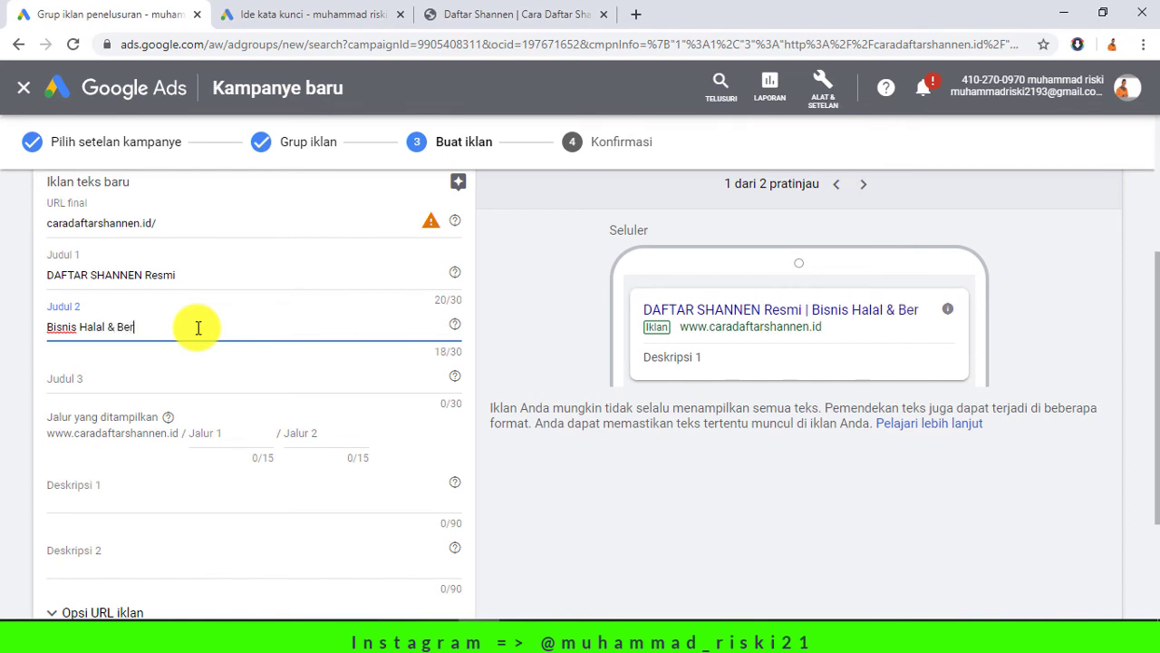
{"action": "type", "text": "kka=="}
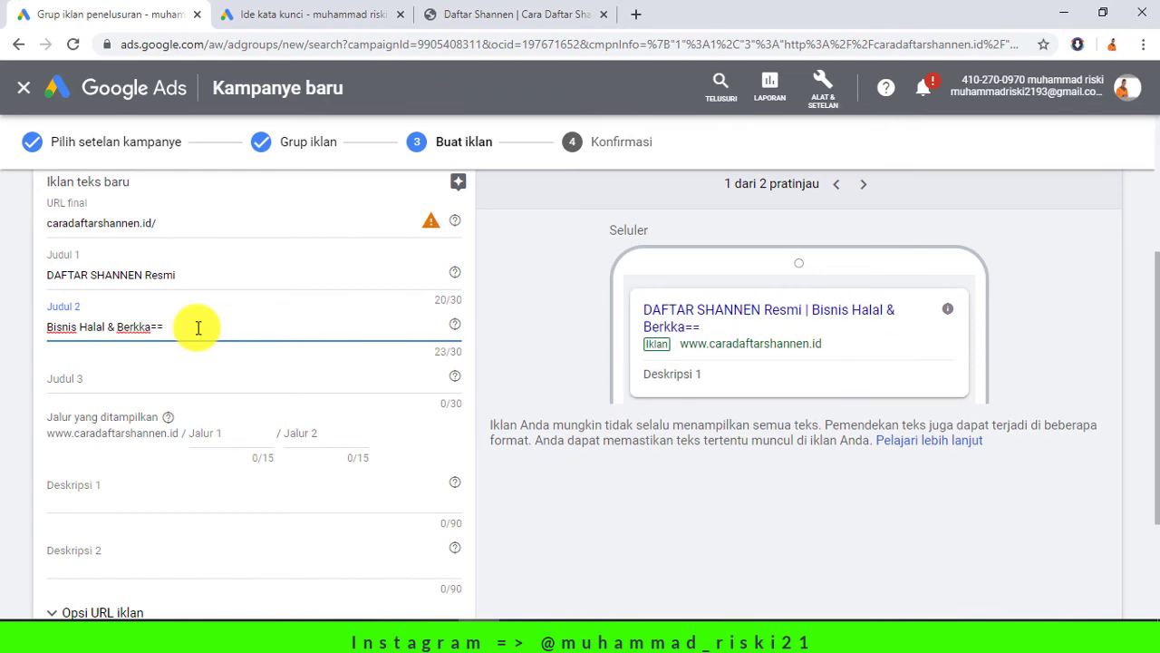
{"action": "key", "text": "BackSpace"}
{"action": "key", "text": "BackSpace"}
{"action": "key", "text": "BackSpace"}
{"action": "key", "text": "BackSpace"}
{"action": "type", "text": "ah"}
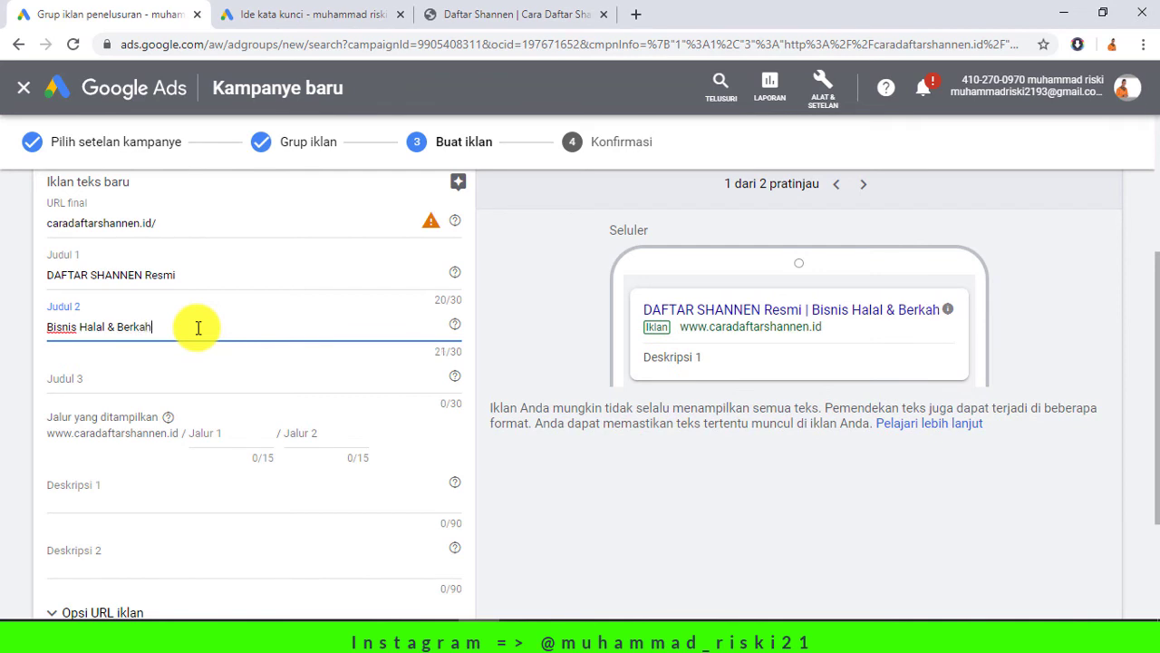
Enter Full Bimbingan 100% as the third headline (Judul 3) of the text ad
{"action": "left_click", "coordinate": [173, 380]}
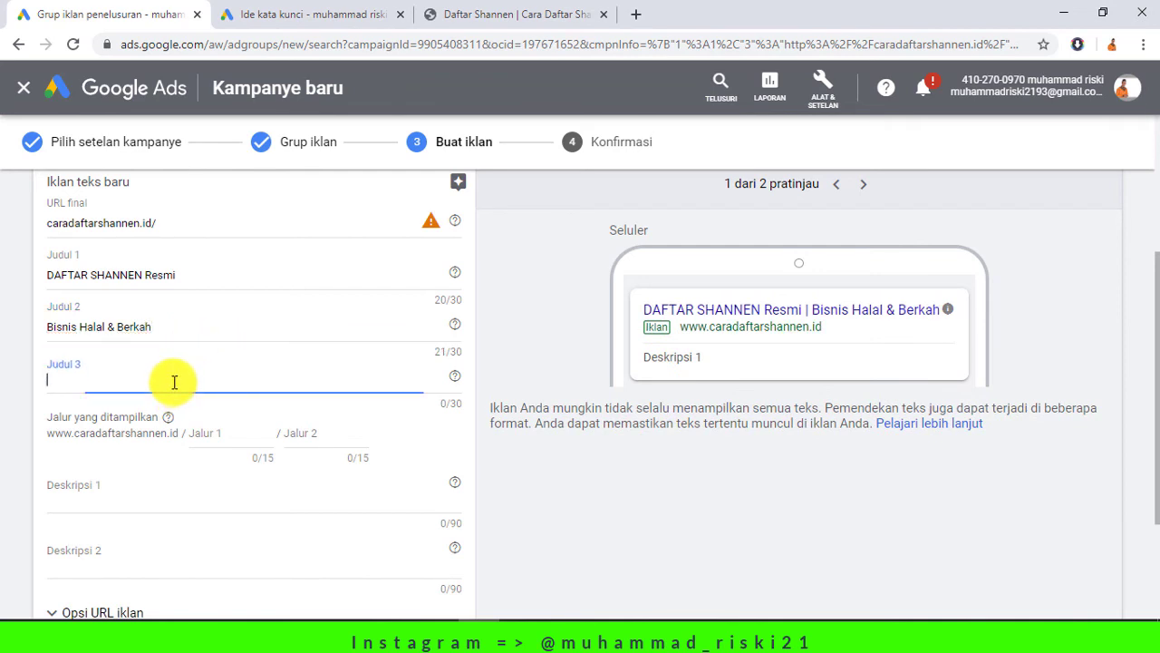
{"action": "type", "text": "Full"}
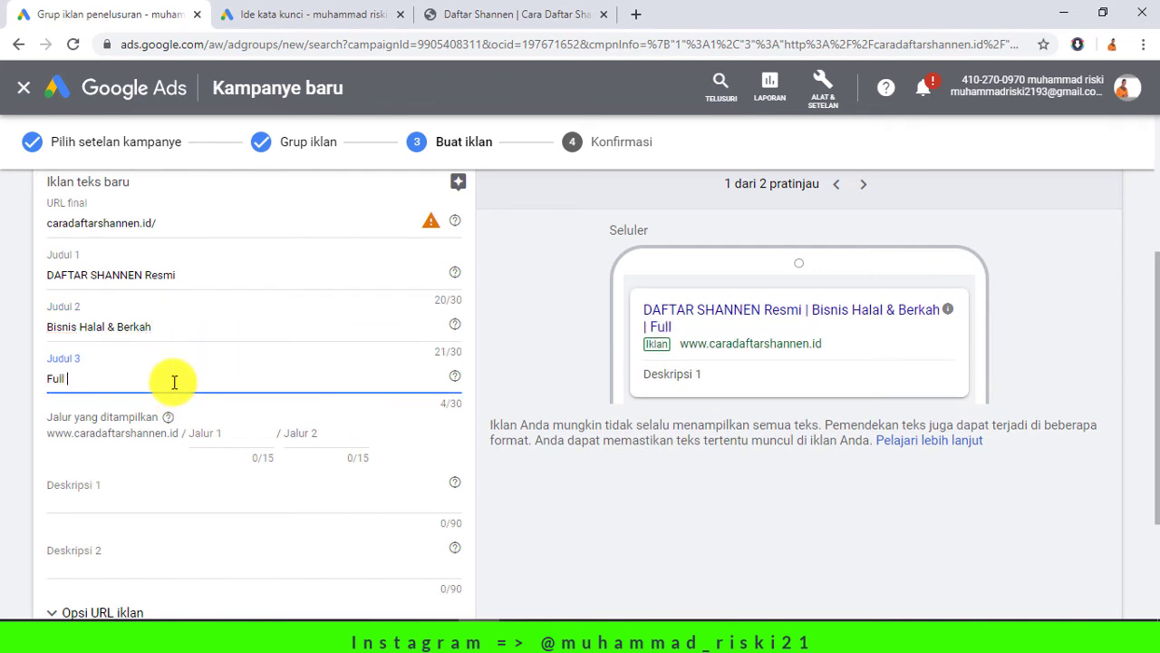
{"action": "type", "text": " Bimbingan "}
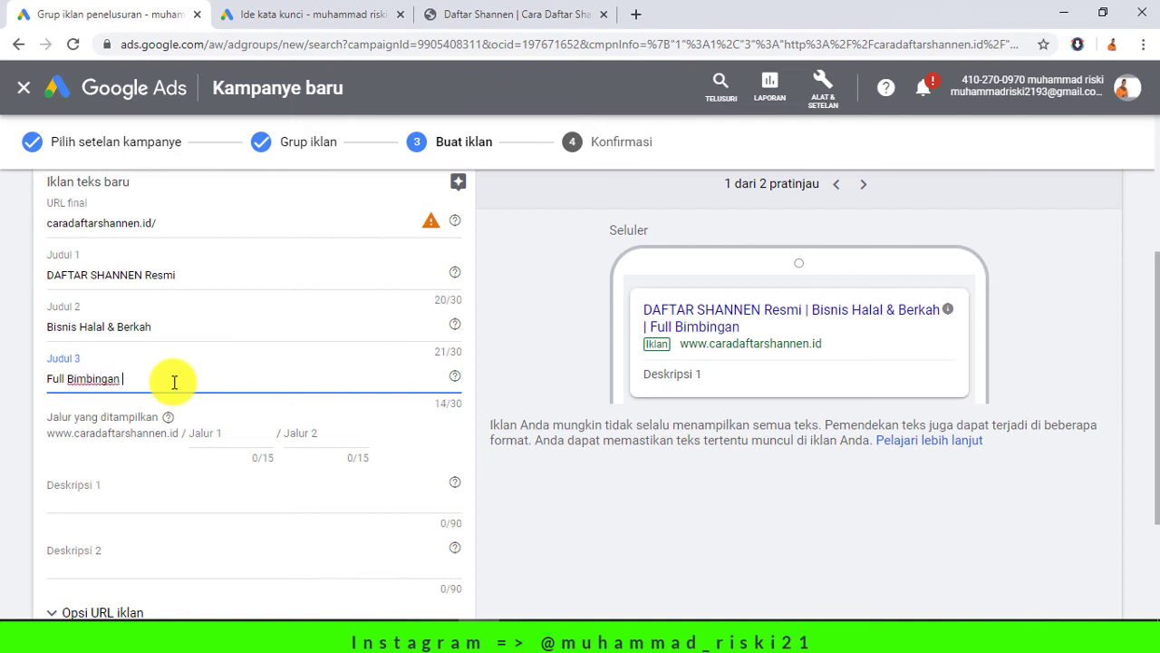
{"action": "type", "text": "100%"}
Fill in the first description (Deskripsi 1) with "Daftar Reseller Shannen Sekarang Juga, NIkmati Bonus Tanpa Batas."
{"action": "left_click", "coordinate": [194, 494]}
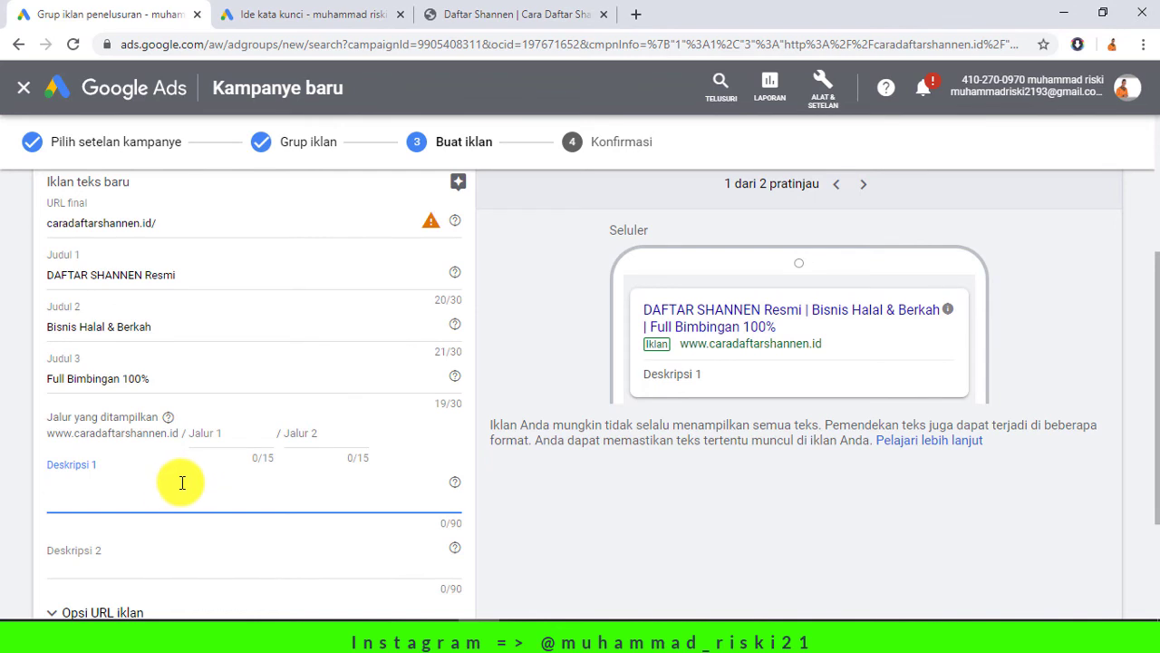
{"action": "type", "text": "Daf"}
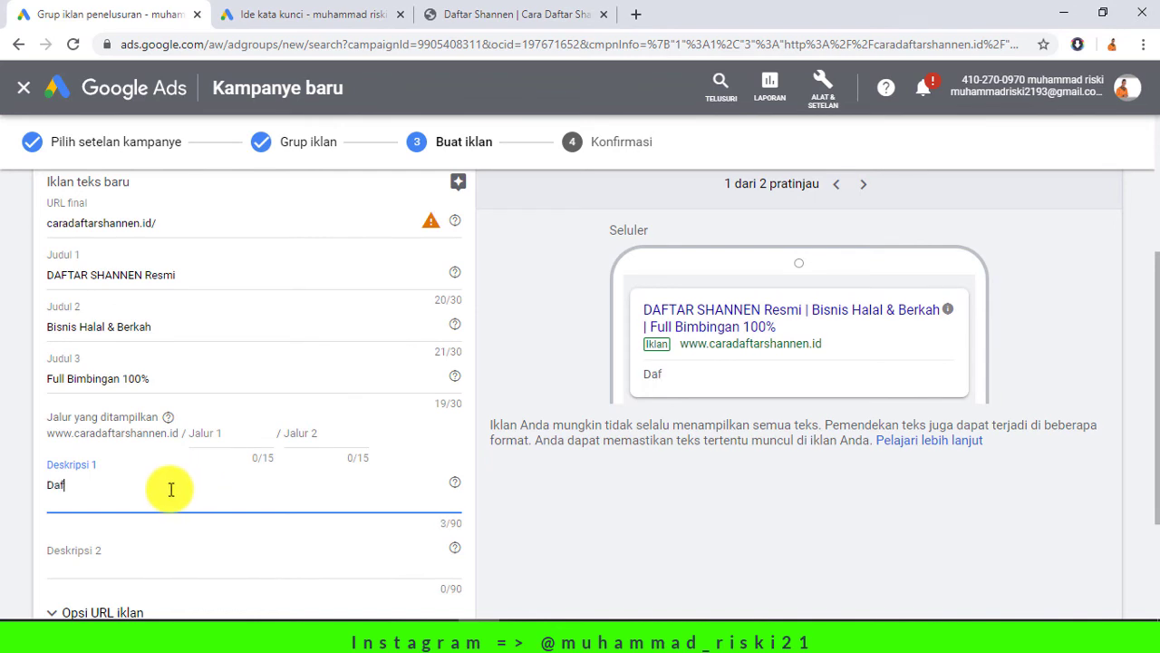
{"action": "type", "text": "tar Rese"}
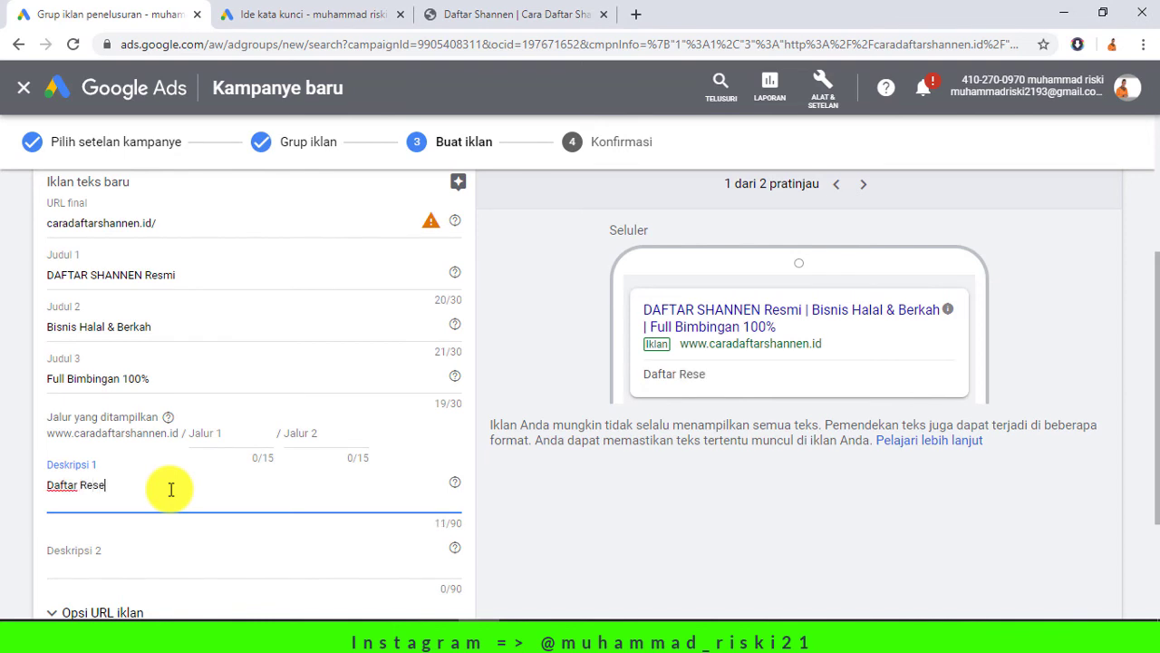
{"action": "type", "text": "ller Shannen"}
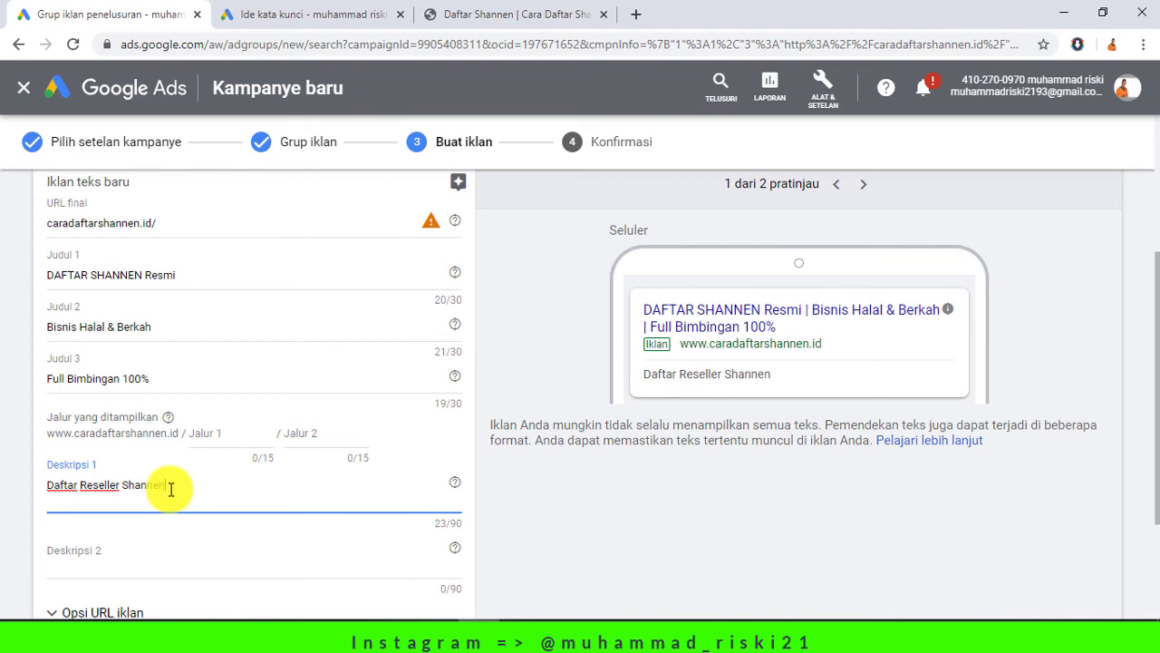
{"action": "type", "text": " Sekarang"}
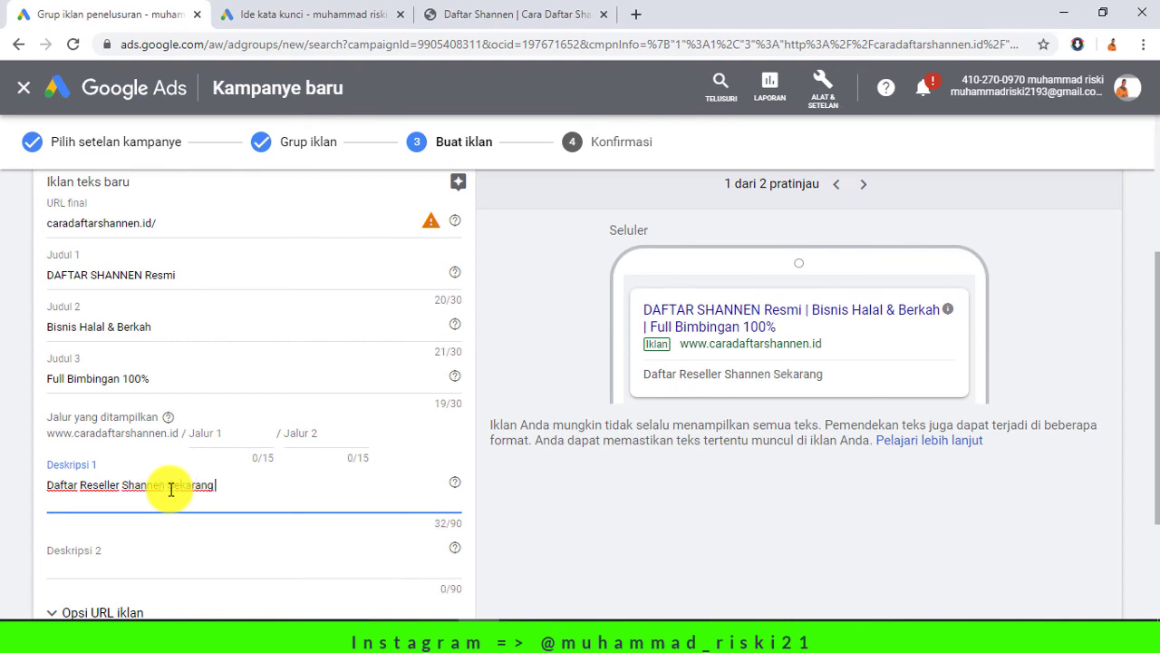
{"action": "type", "text": " U"}
{"action": "key", "text": "BackSpace"}
{"action": "type", "text": "Juga, NIkm"}
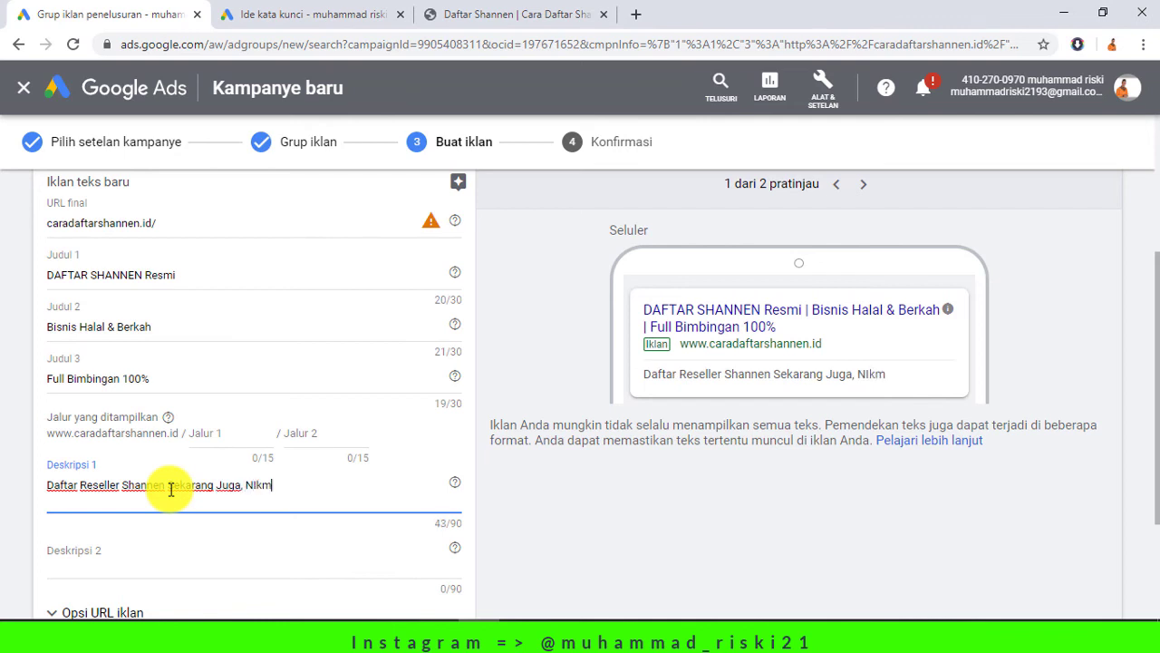
{"action": "type", "text": "ati Bonu"}
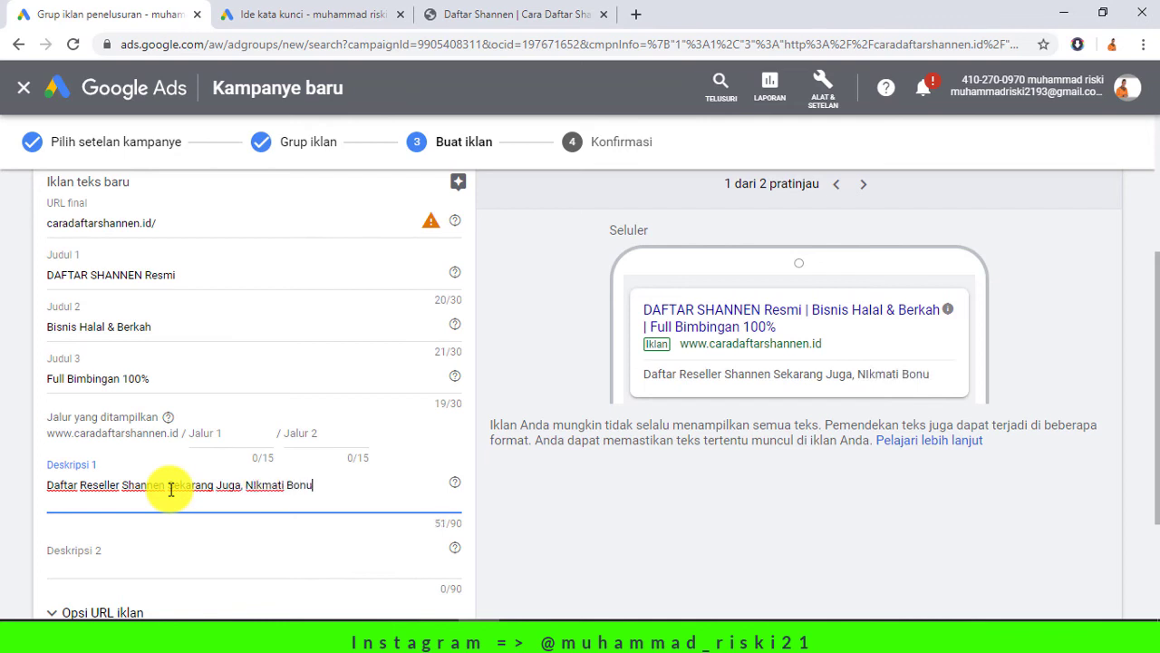
{"action": "type", "text": "s Tanpa Batas."}
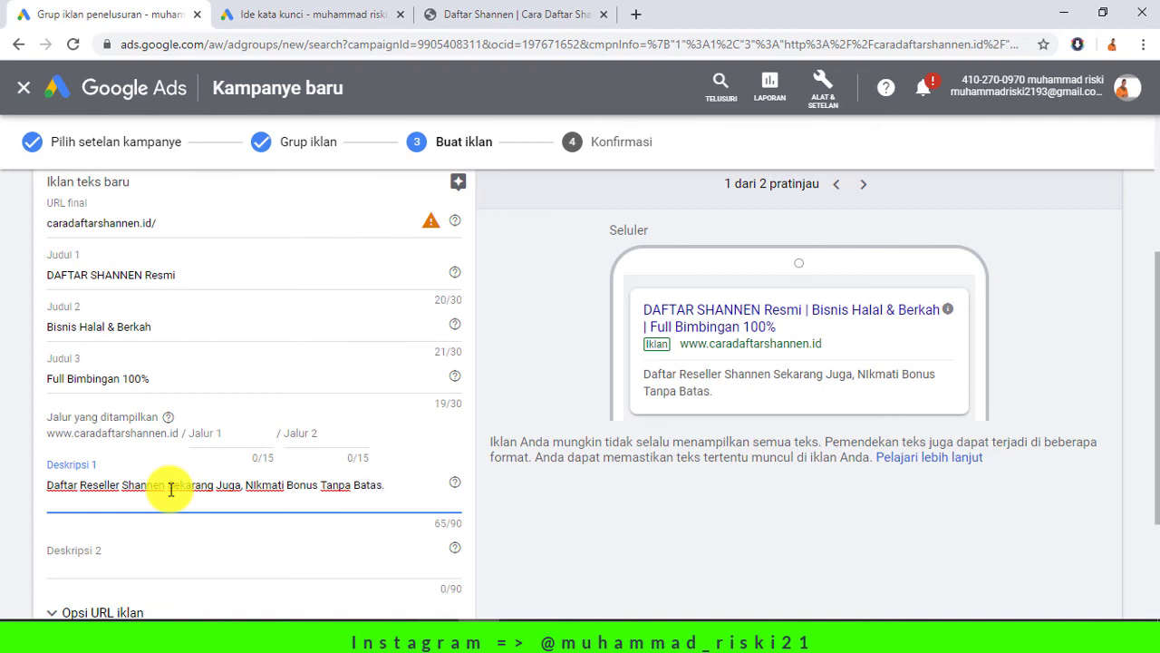
Fill in the second description (Deskripsi 2) with "Full Bimbingan 100%." and complete this ad, going on to the next one
{"action": "left_click", "coordinate": [135, 565]}
{"action": "type", "text": "Ful"}
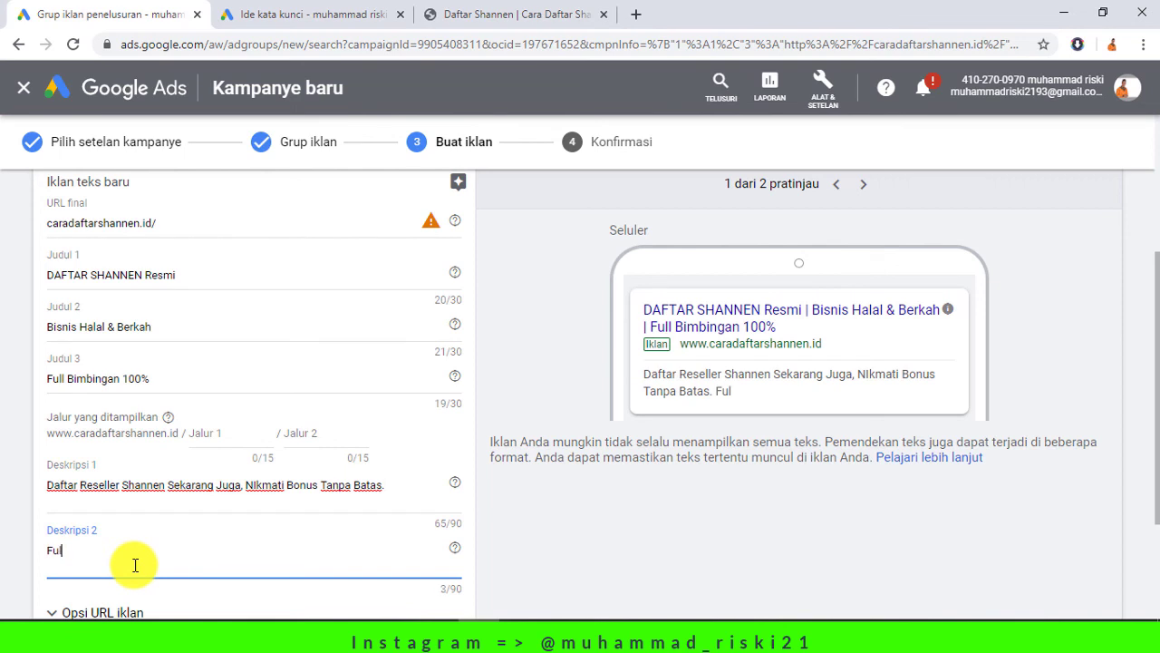
{"action": "type", "text": "l Bimbingan"}
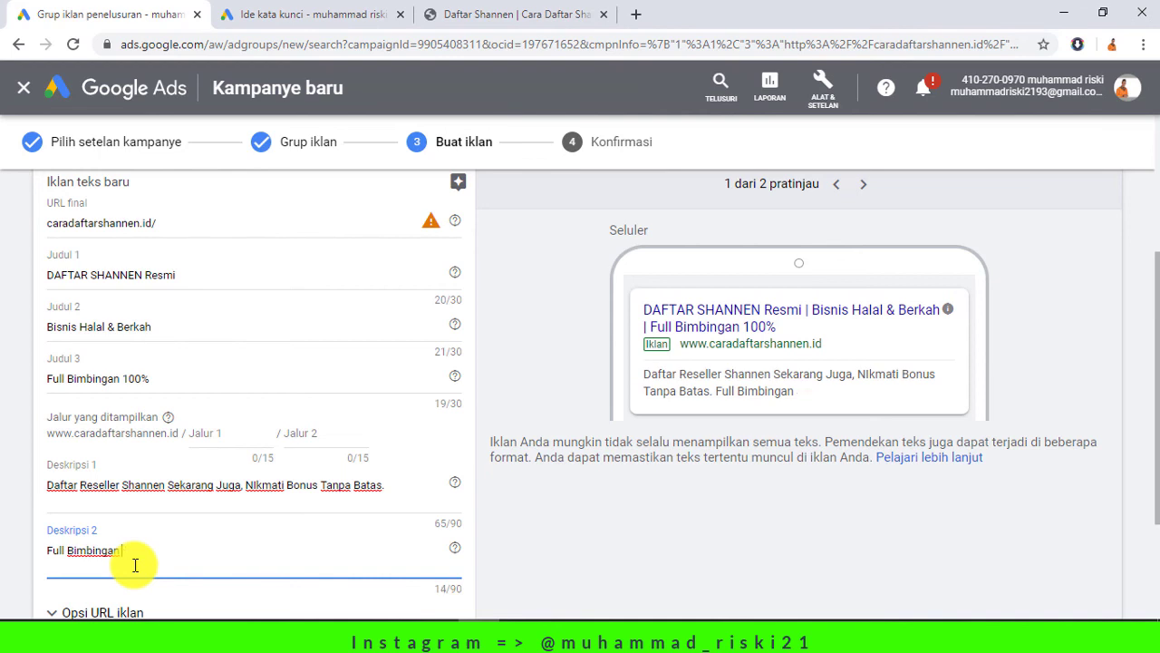
{"action": "type", "text": " 100%."}
{"action": "scroll", "coordinate": [218, 327], "scroll_direction": "down", "scroll_amount": 2}
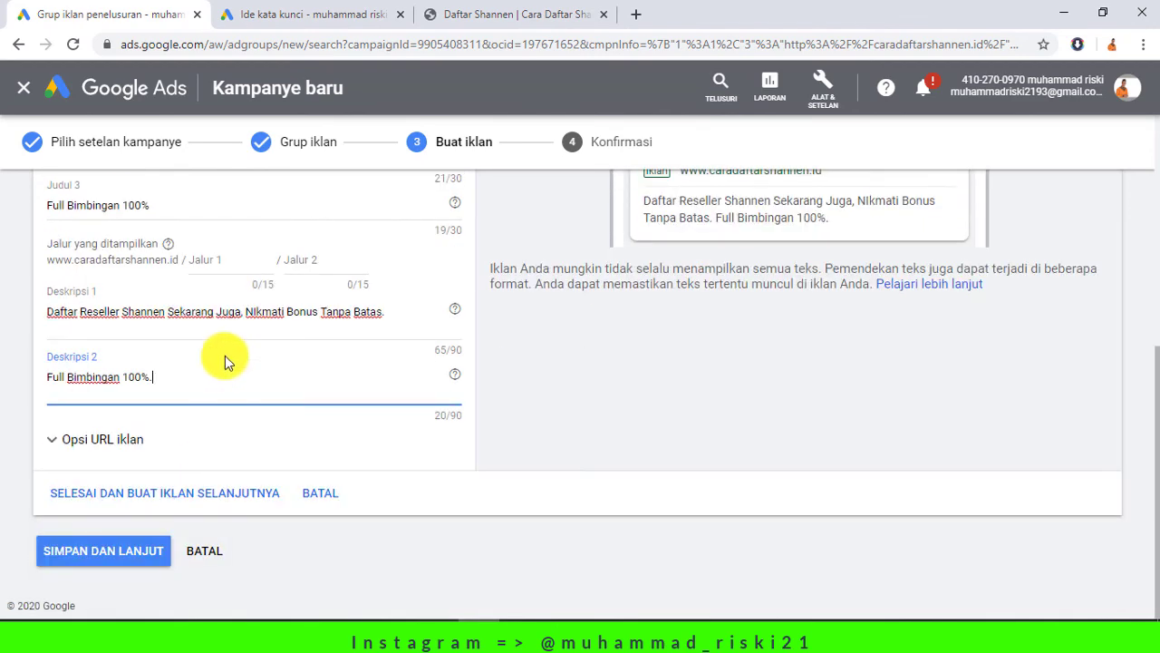
{"action": "left_click", "coordinate": [162, 497]}
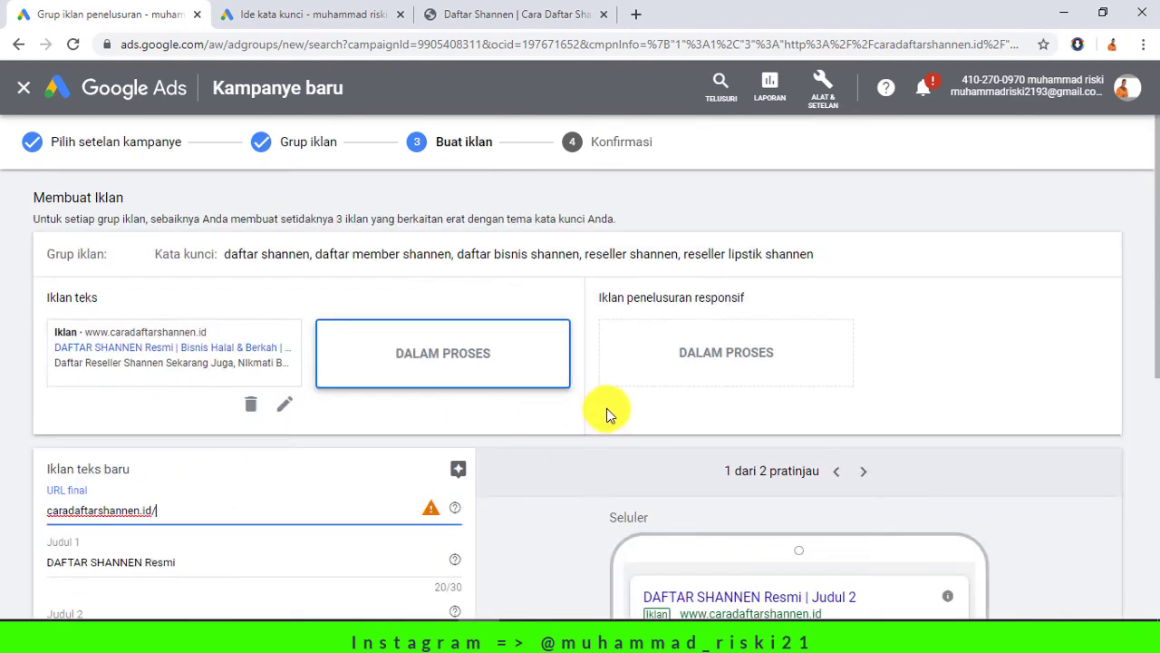
Discard the second text ad draft, save the ad setup and continue through the confirmation to the new campaign
{"action": "scroll", "coordinate": [531, 440], "scroll_direction": "down", "scroll_amount": 2}
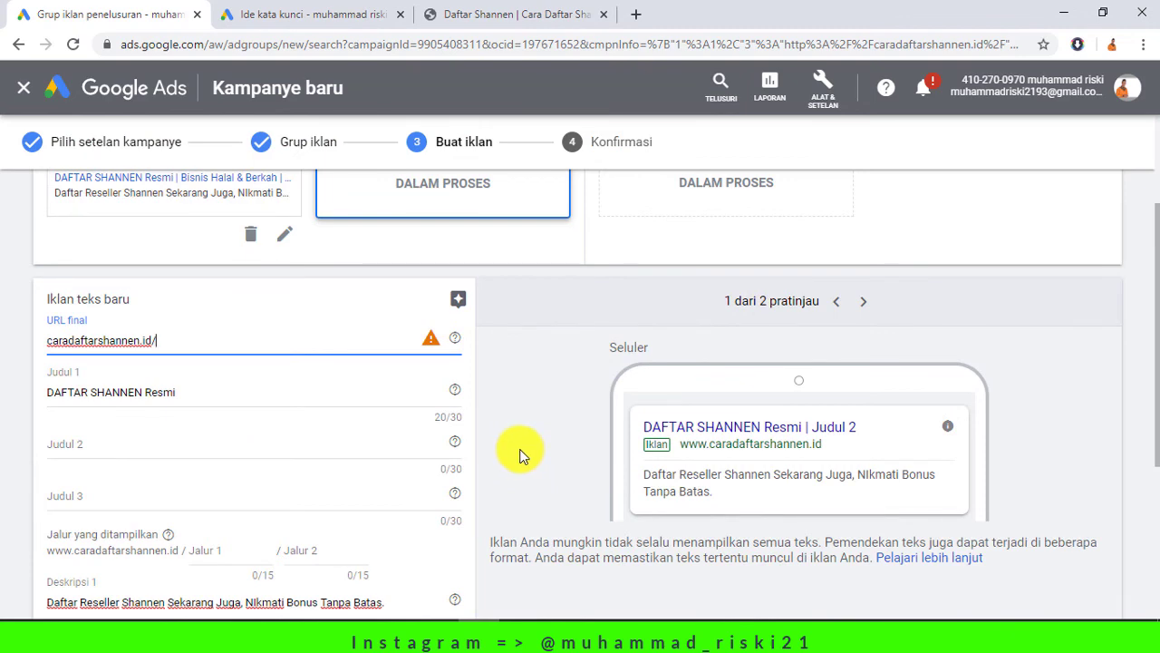
{"action": "scroll", "coordinate": [521, 448], "scroll_direction": "down", "scroll_amount": 2}
{"action": "scroll", "coordinate": [422, 339], "scroll_direction": "down", "scroll_amount": 2}
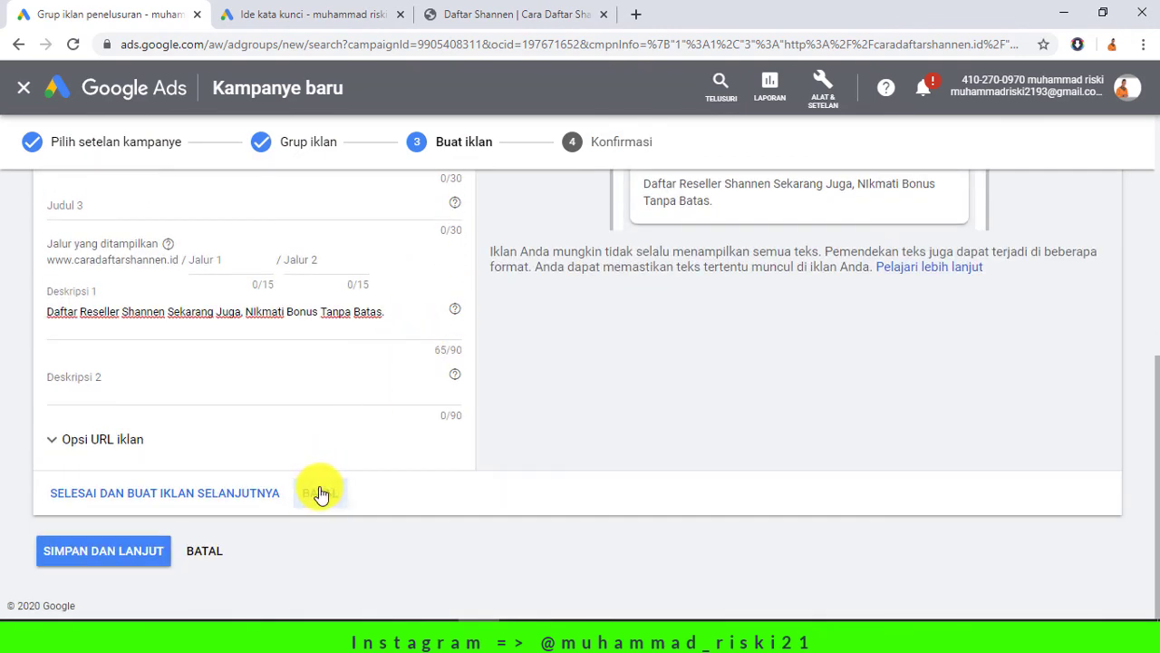
{"action": "left_click", "coordinate": [316, 490]}
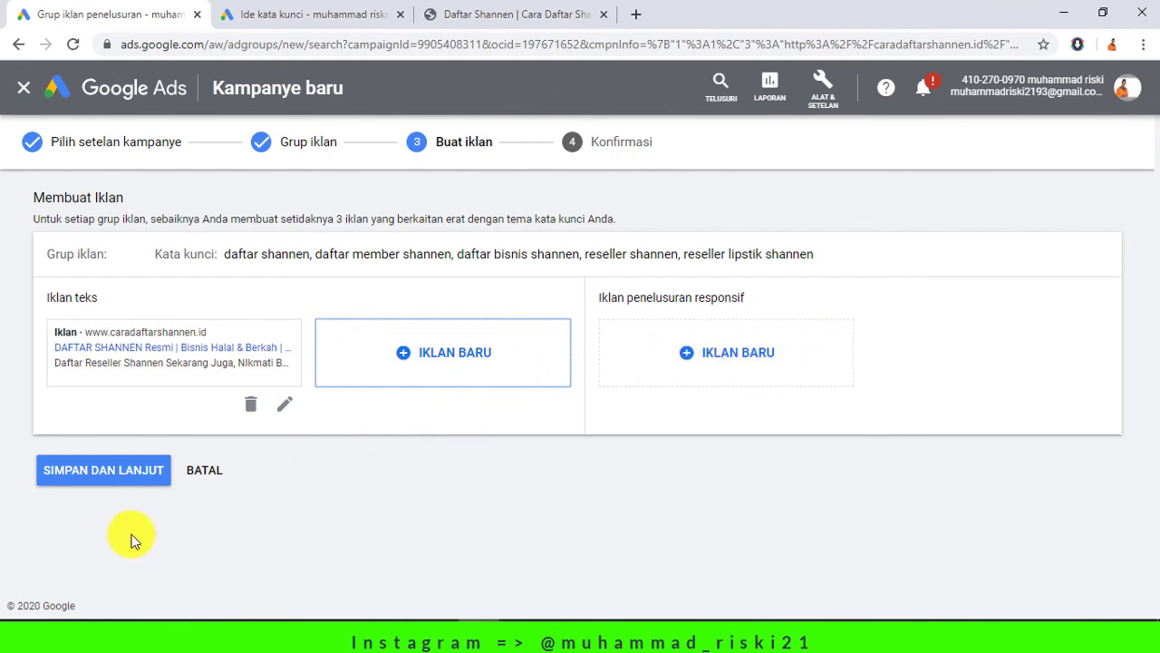
{"action": "left_click", "coordinate": [125, 472]}
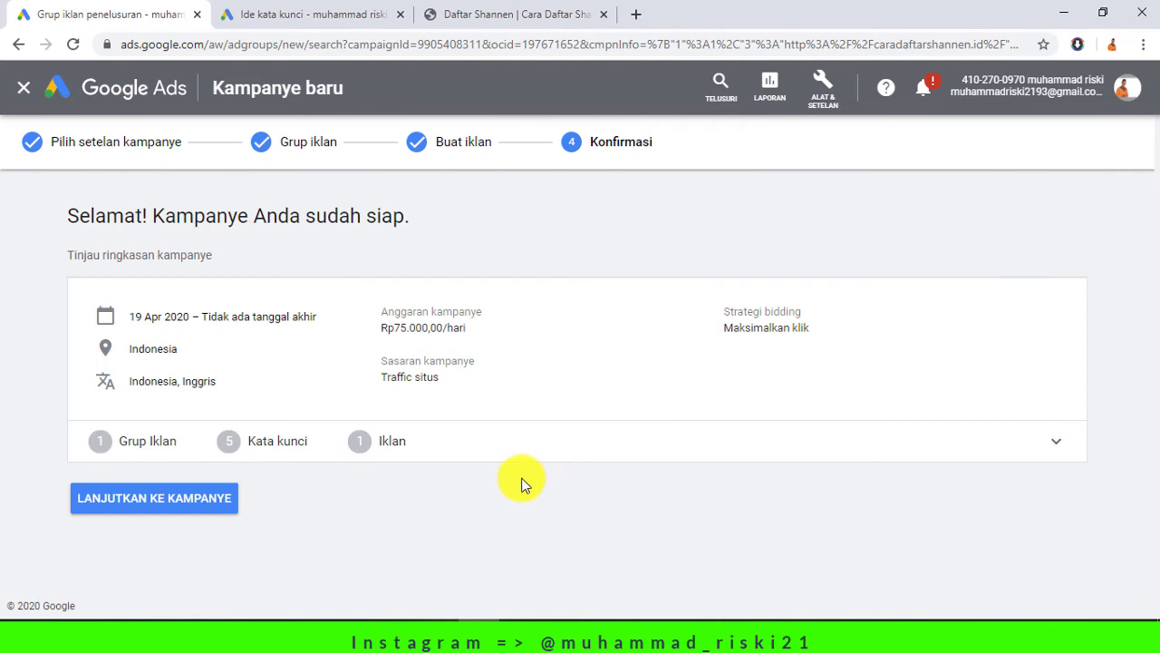
{"action": "left_click", "coordinate": [181, 506]}
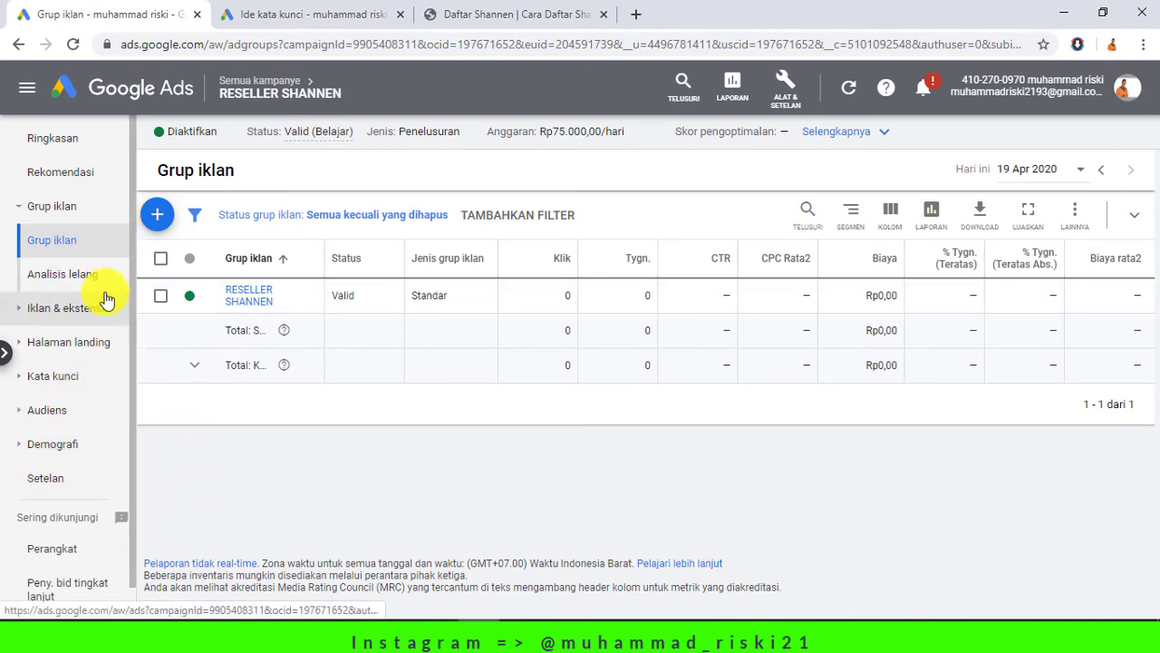
Exclude the 65+ age range from the RESELLER SHANNEN ad group in the campaign's demographics
{"action": "scroll", "coordinate": [81, 371], "scroll_direction": "down", "scroll_amount": 1}
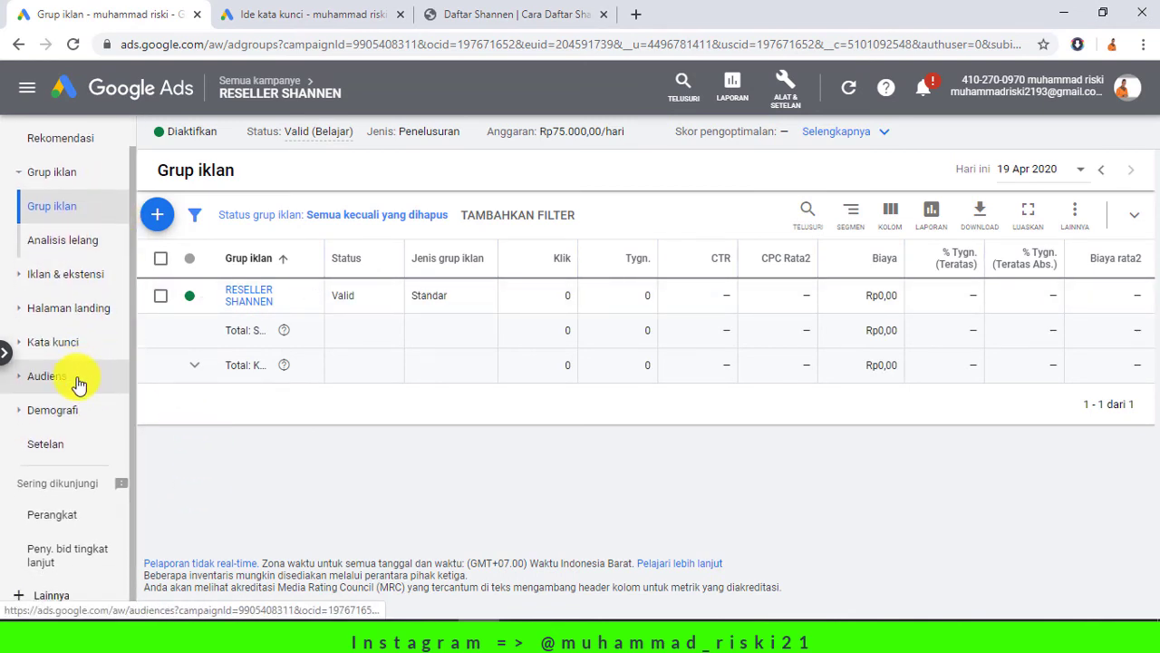
{"action": "left_click", "coordinate": [52, 416]}
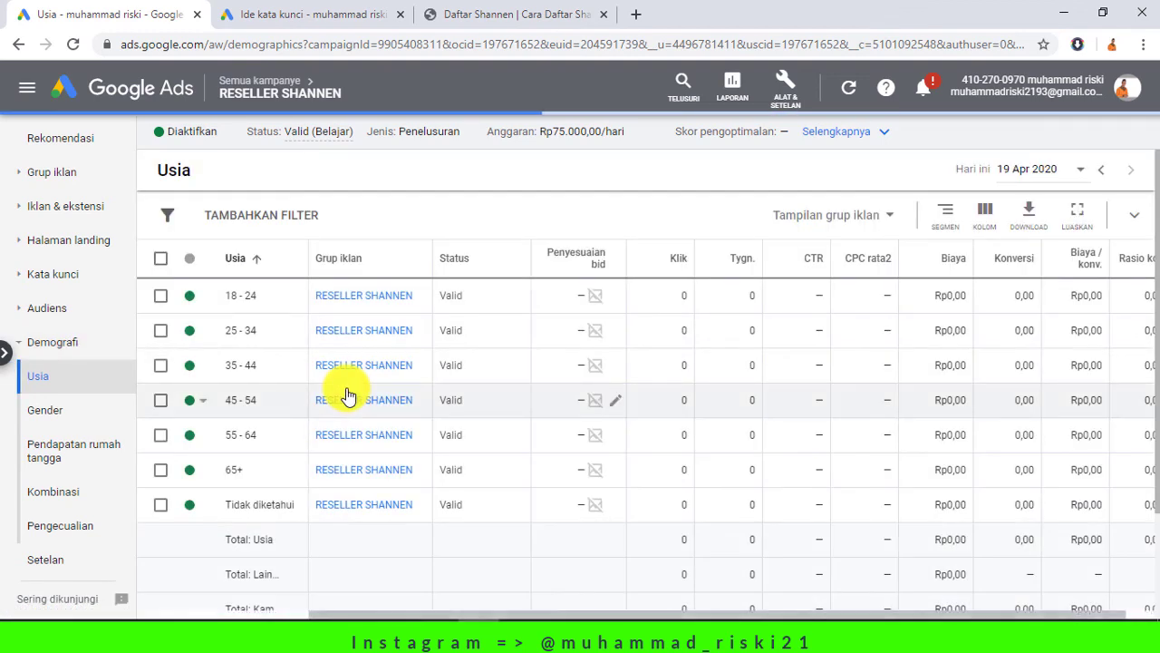
{"action": "left_click", "coordinate": [192, 472]}
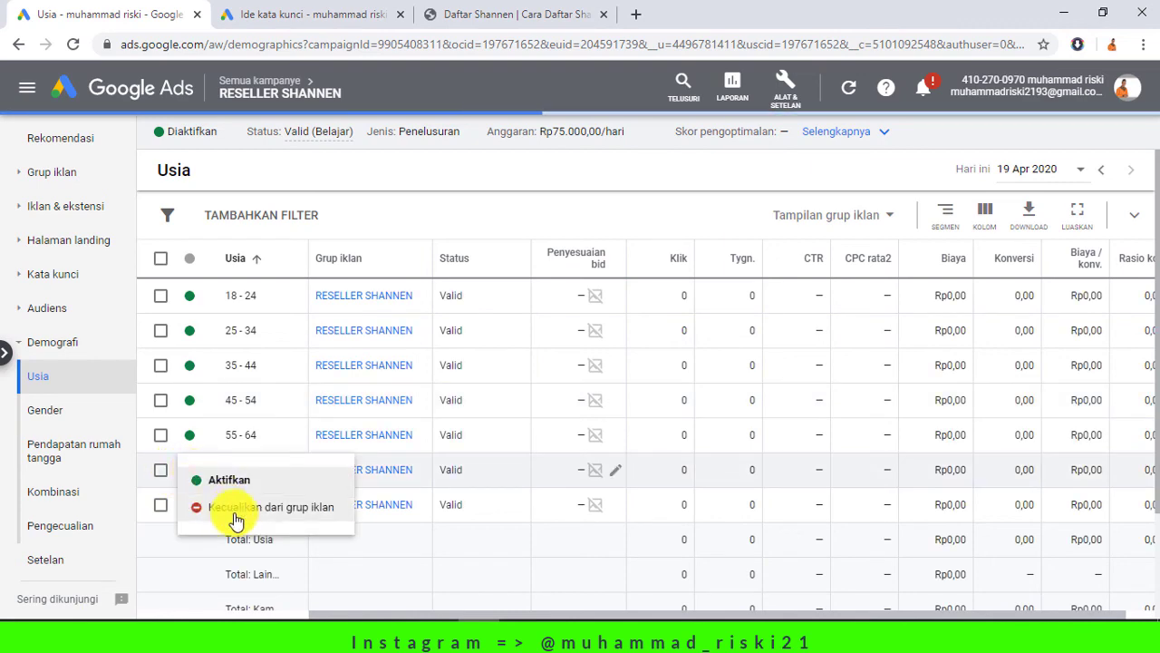
{"action": "left_click", "coordinate": [241, 509]}
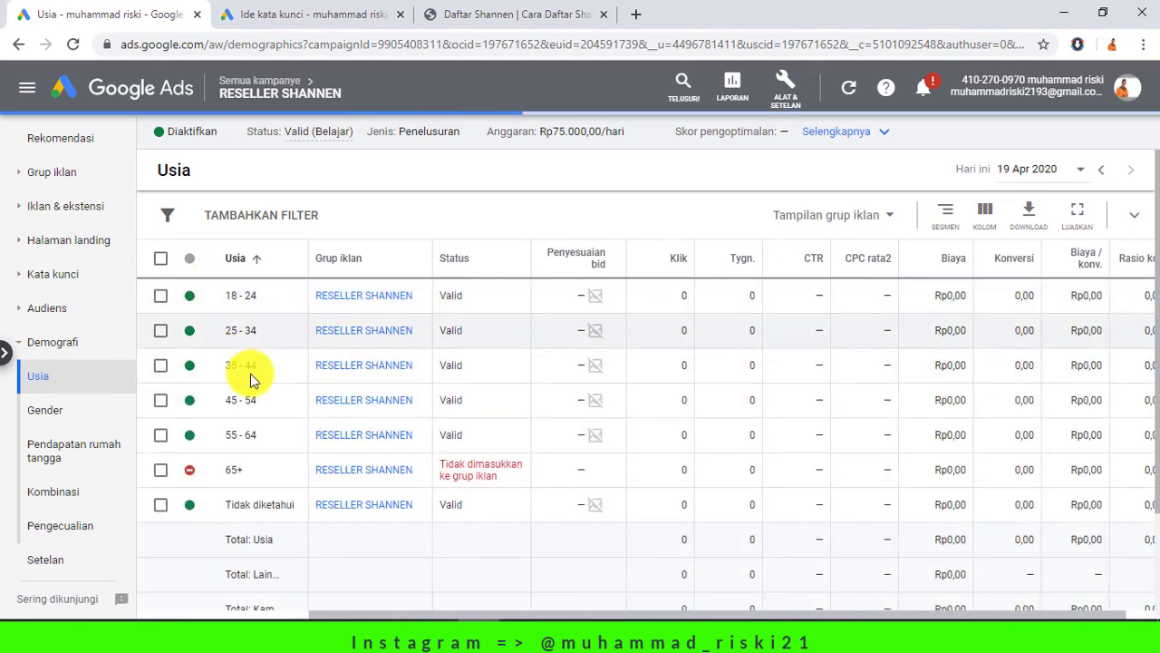
{"action": "left_click", "coordinate": [39, 354]}
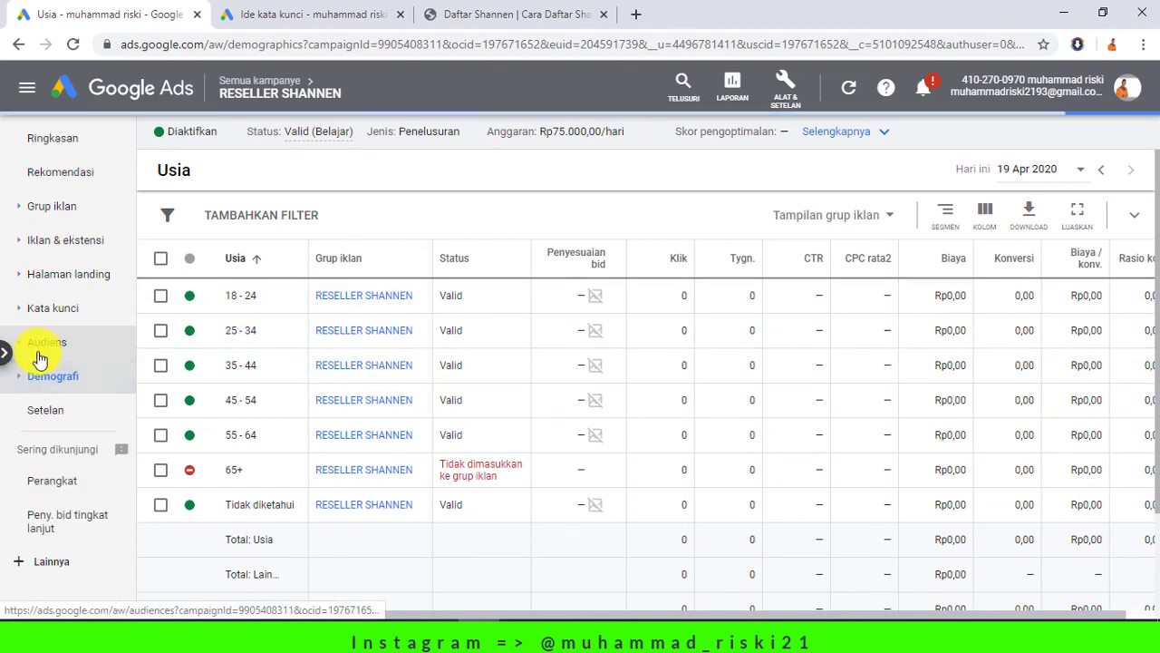
Decrease the campaign's bid adjustment for computers (Komputer) by 100% in the device settings and save it
{"action": "left_click", "coordinate": [54, 483]}
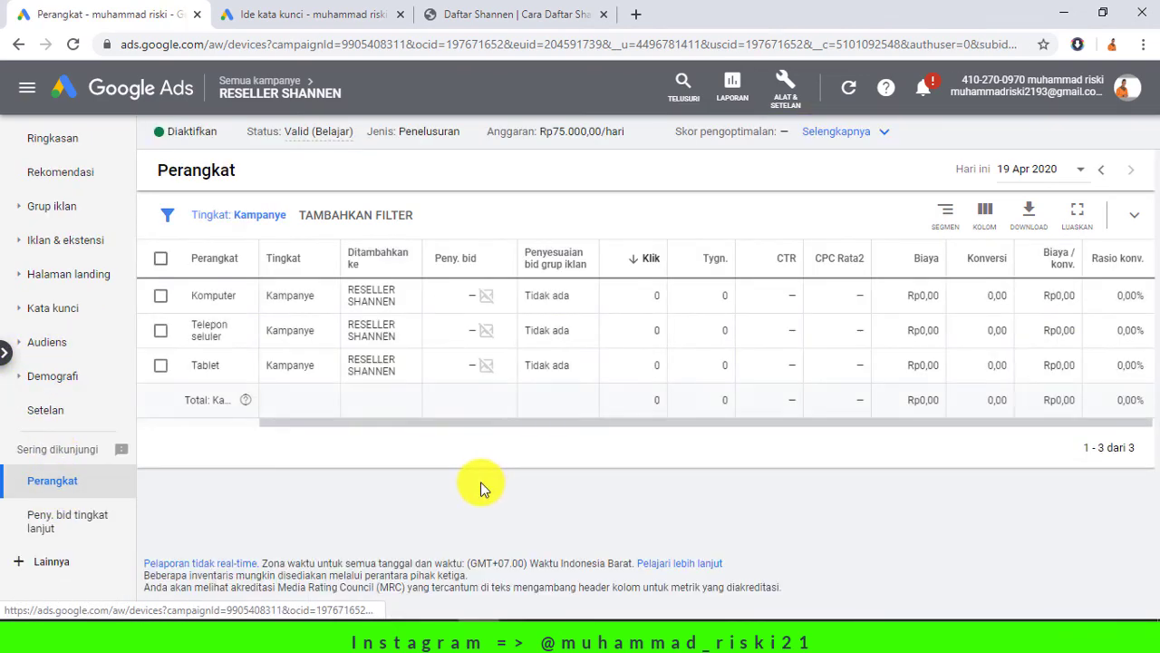
{"action": "left_click", "coordinate": [451, 312]}
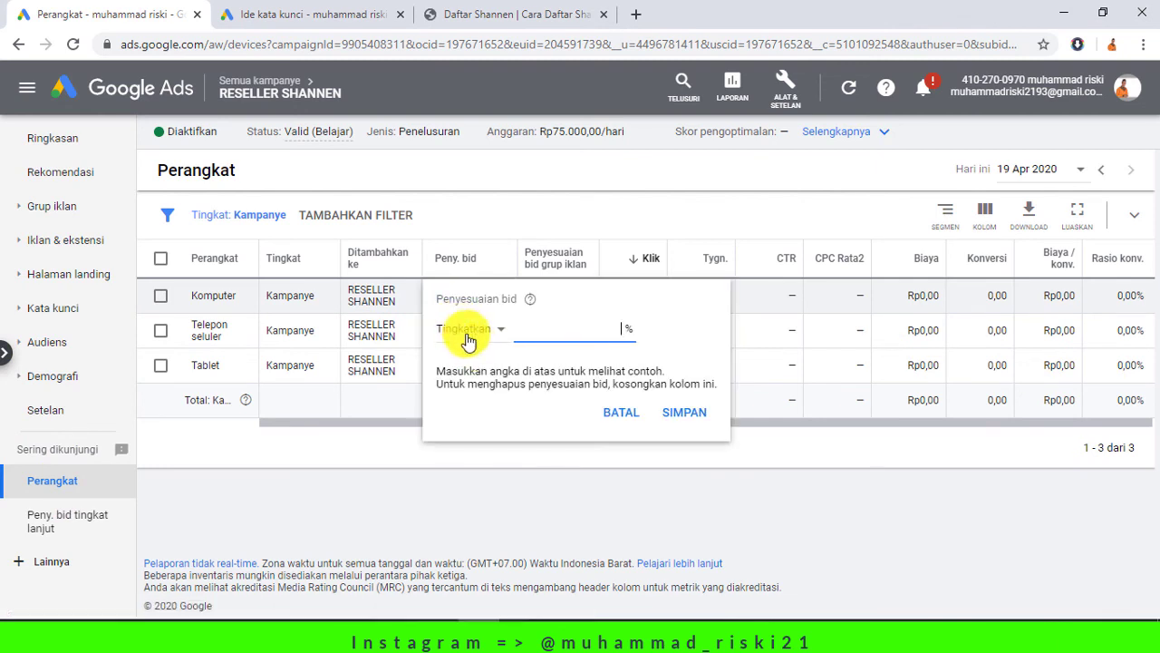
{"action": "left_click", "coordinate": [464, 332]}
{"action": "left_click", "coordinate": [469, 382]}
{"action": "left_click", "coordinate": [549, 331]}
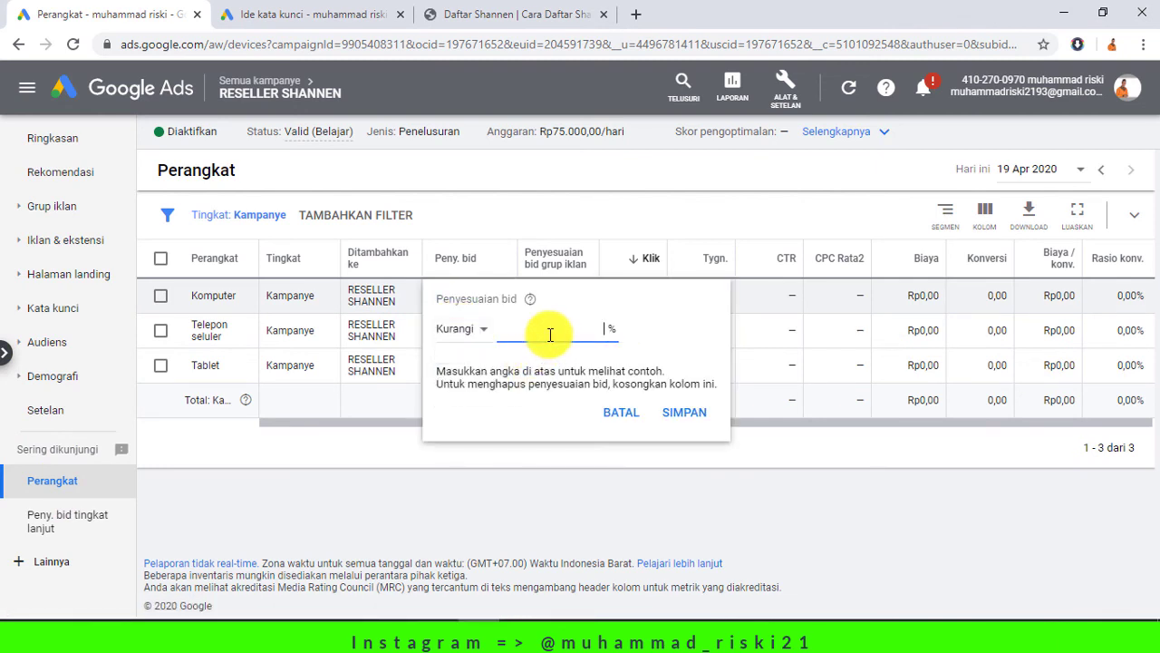
{"action": "type", "text": "100"}
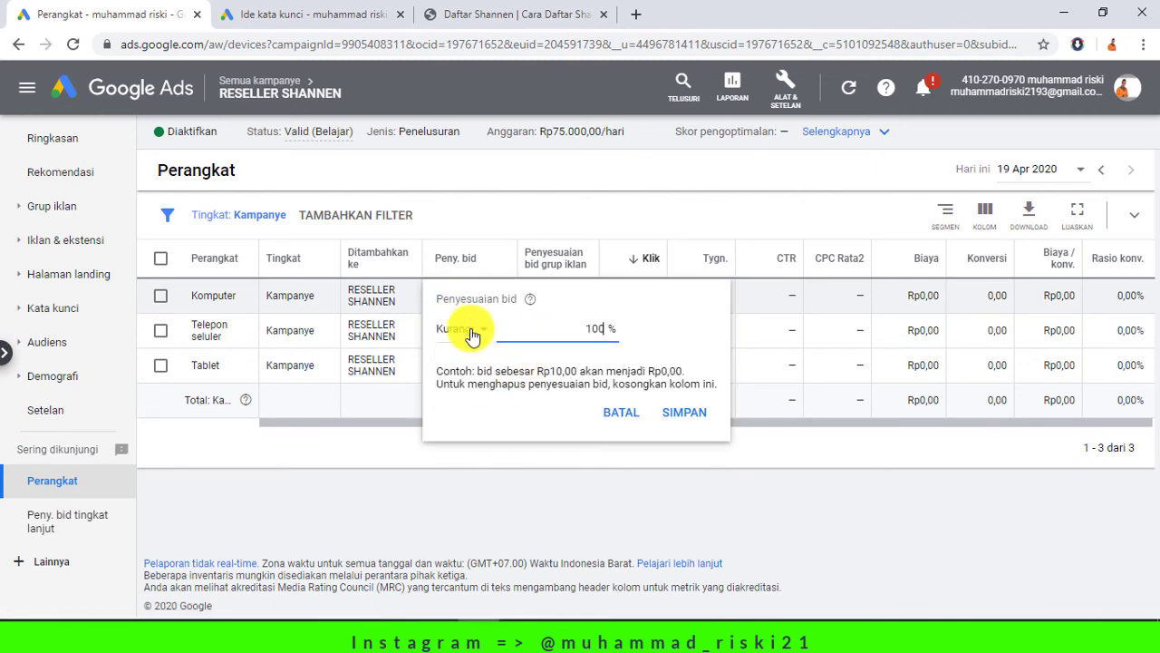
{"action": "left_click", "coordinate": [456, 328]}
{"action": "left_click", "coordinate": [475, 376]}
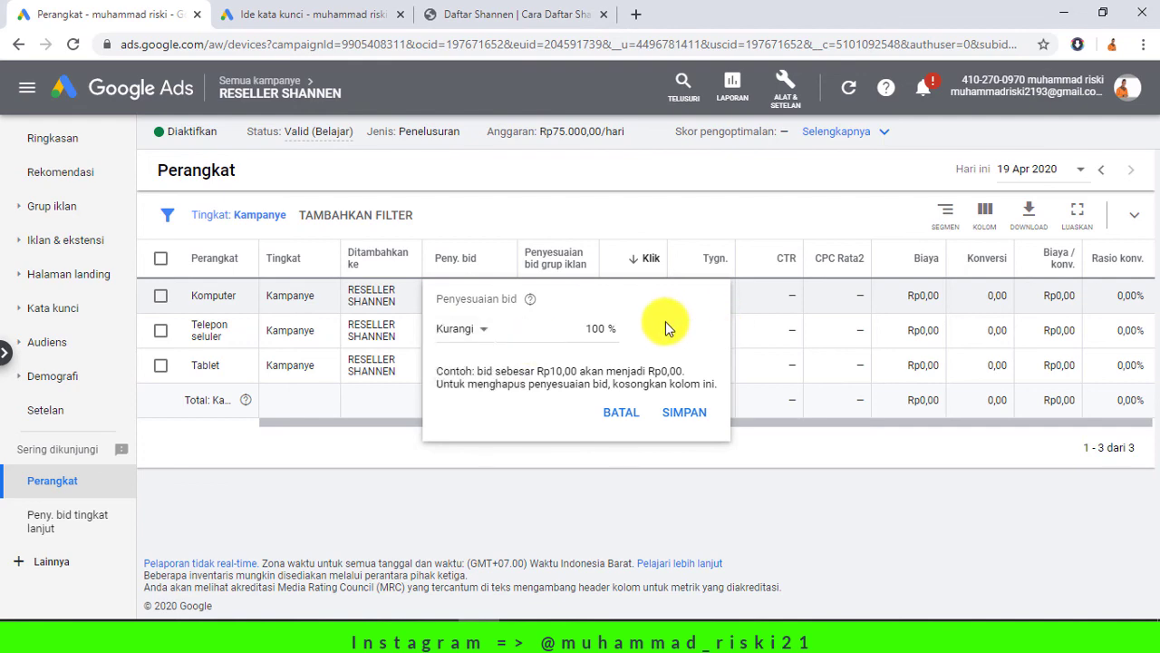
{"action": "left_click", "coordinate": [685, 413]}
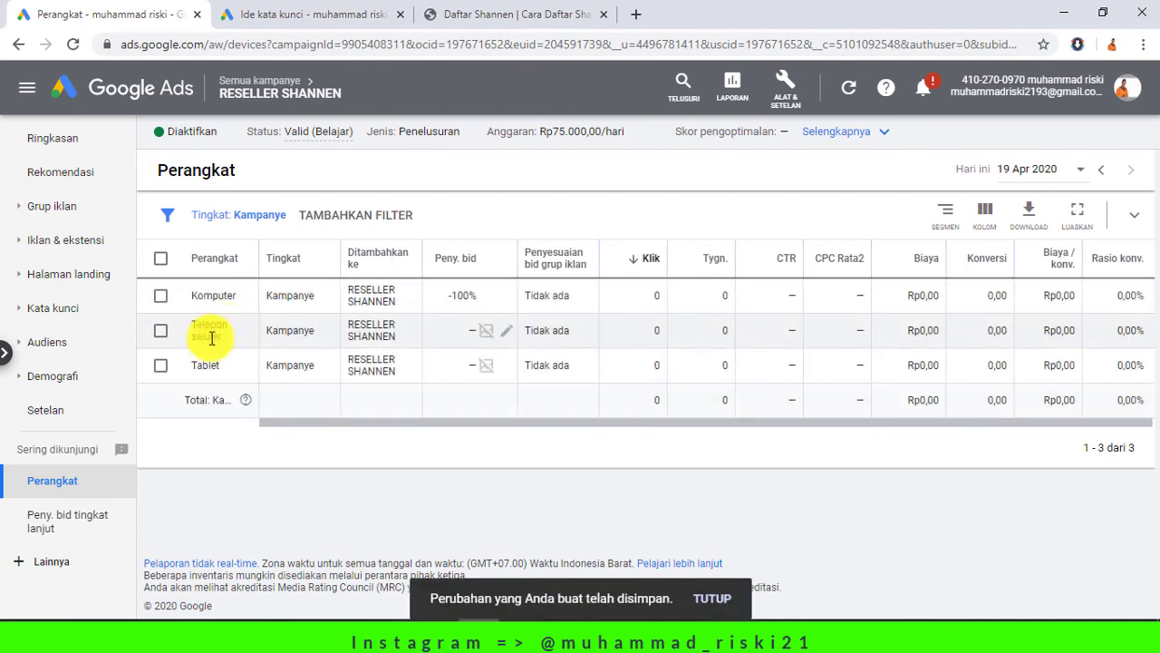
Increase the campaign's bid adjustment for mobile phones (Telepon seluler) by 20% and save it
{"action": "left_click", "coordinate": [464, 331]}
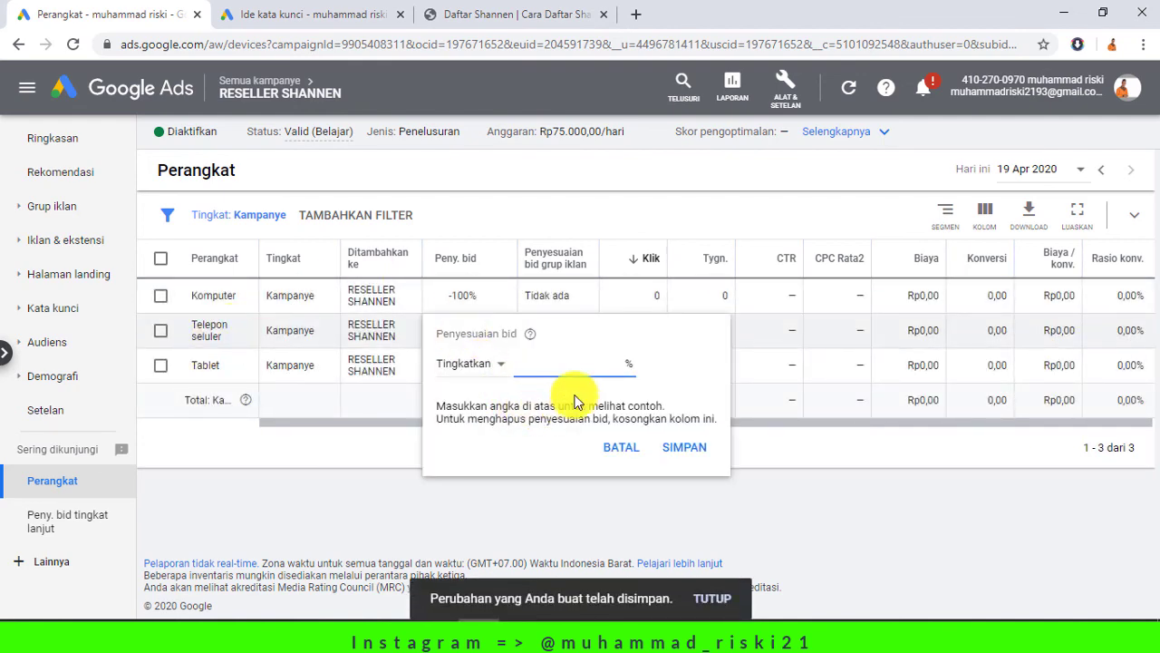
{"action": "type", "text": "20"}
{"action": "left_click", "coordinate": [691, 454]}
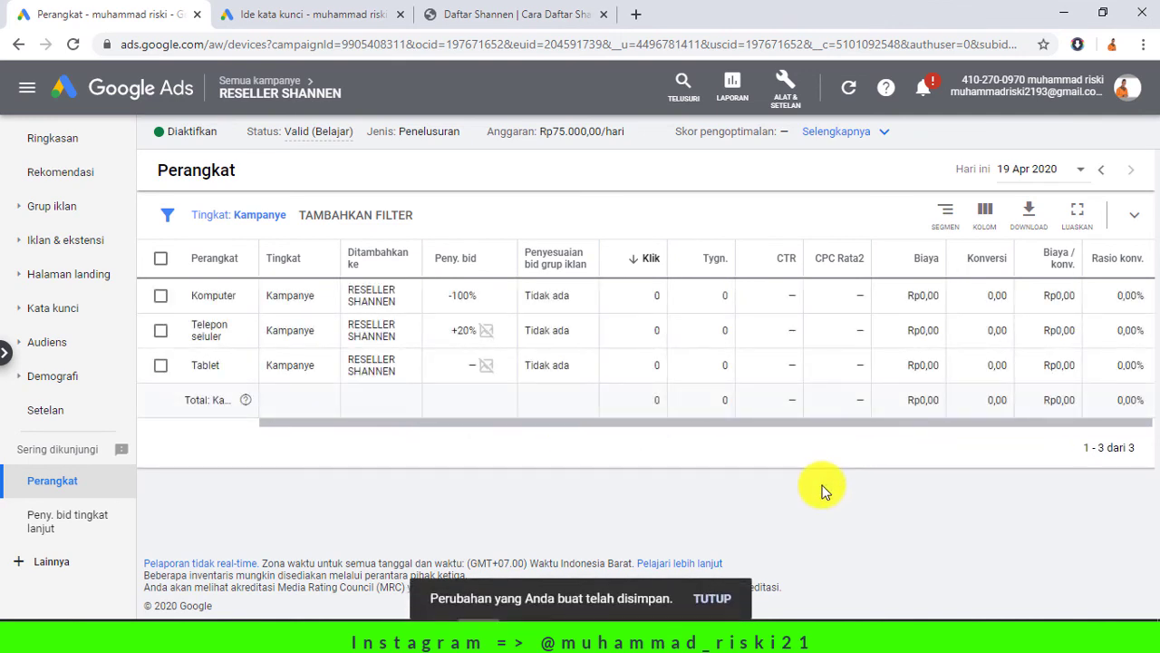
Open the campaign's list of ads and check the review status of the RESELLER SHANNEN text ad
{"action": "left_click", "coordinate": [86, 247]}
{"action": "left_click", "coordinate": [74, 276]}
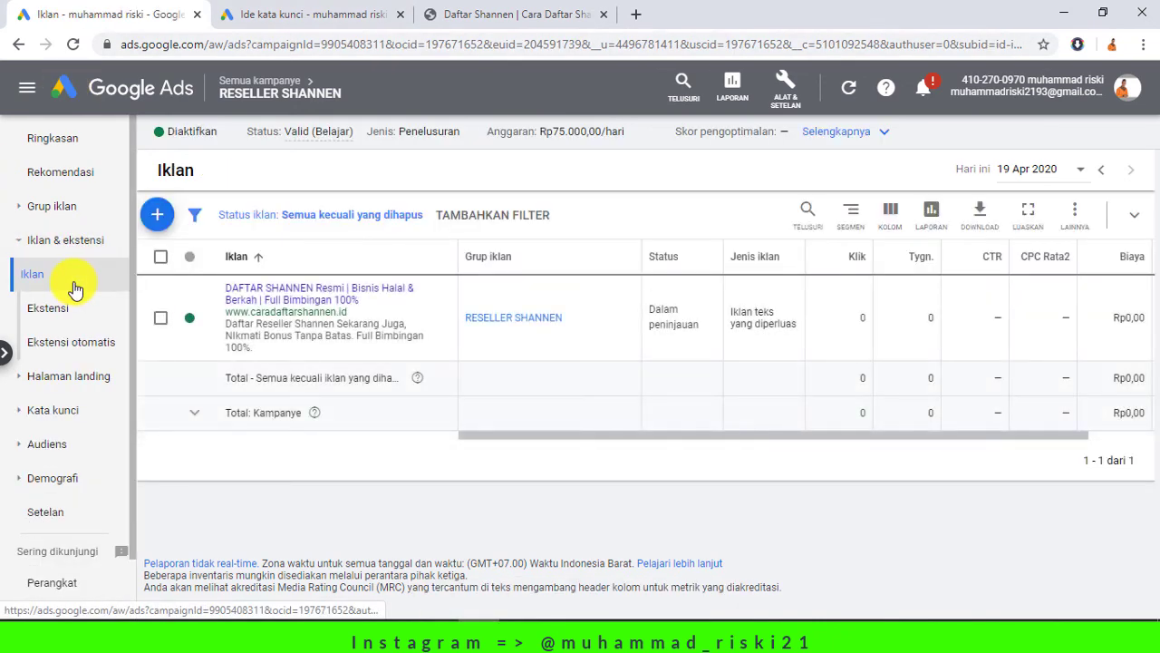
{"action": "left_click_drag", "start_coordinate": [647, 311], "coordinate": [705, 336]}
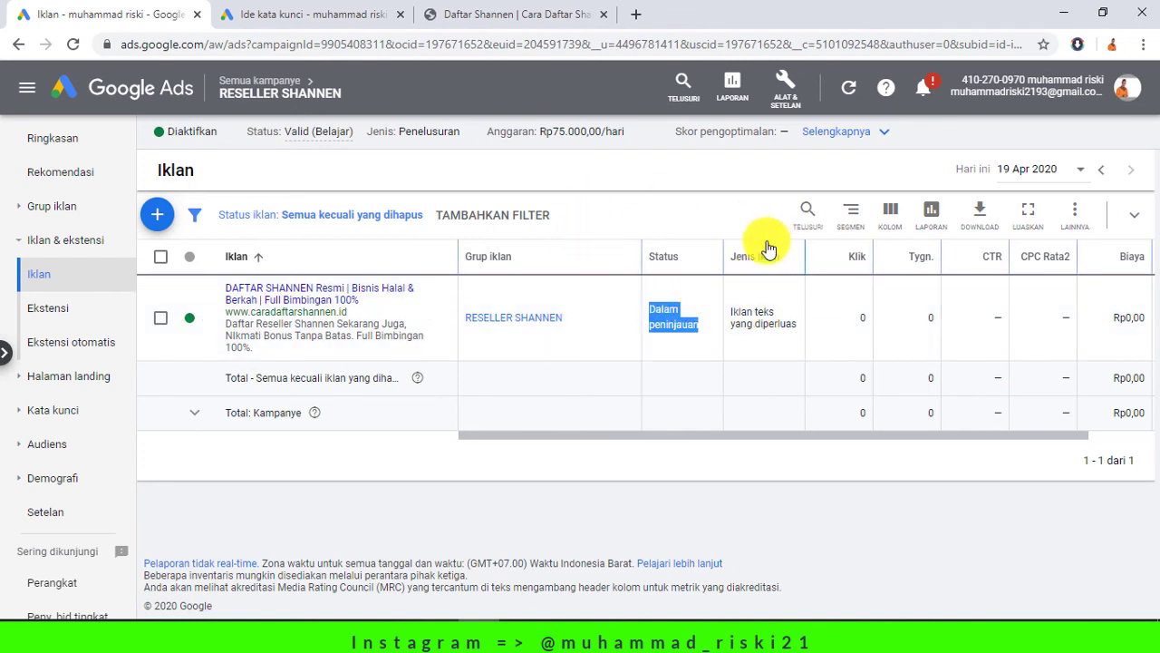
{"action": "left_click", "coordinate": [671, 181]}
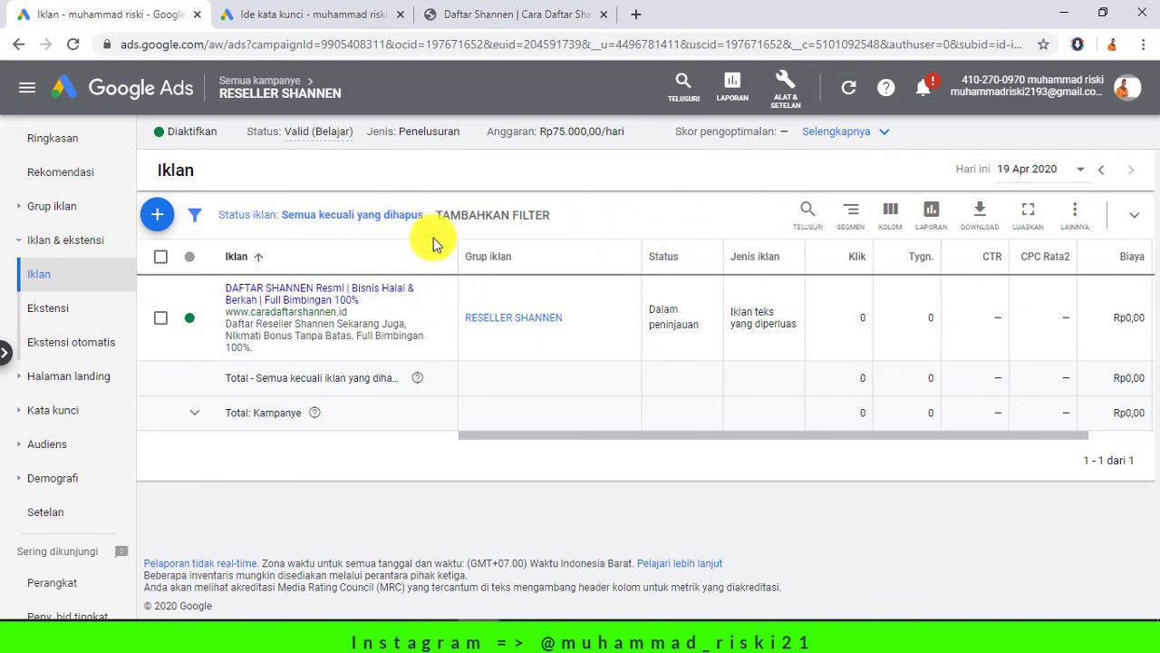
Review the average monthly searches of the Shannen keyword ideas in the keyword planner, and return to the campaign's ads list
{"action": "left_click", "coordinate": [299, 14]}
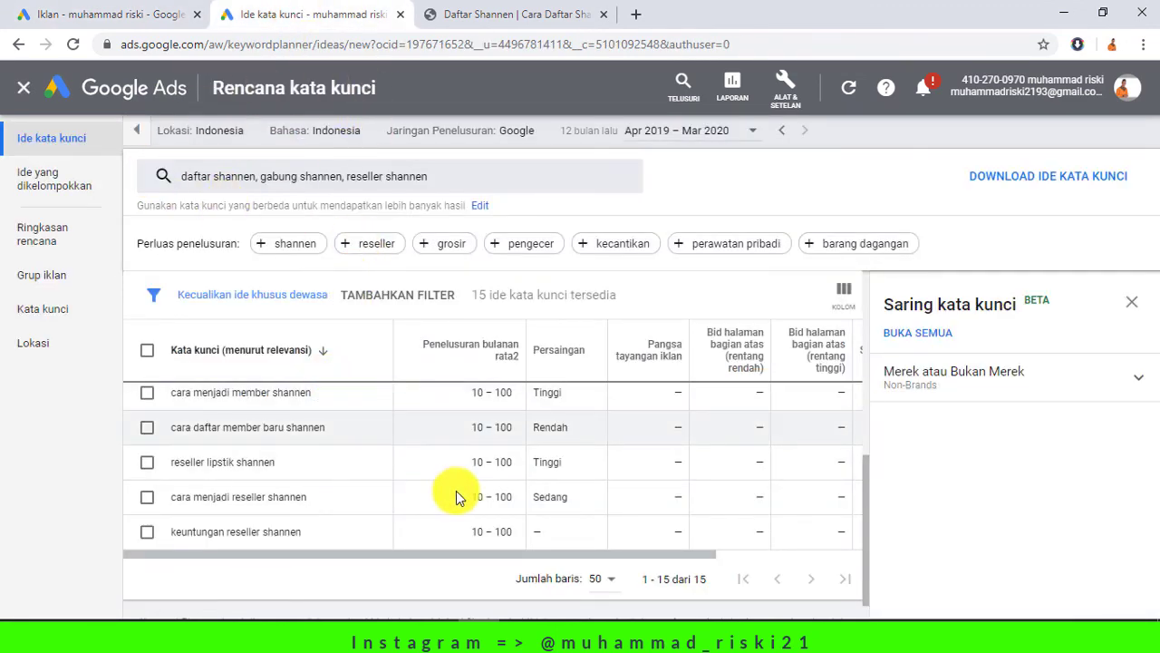
{"action": "mouse_move", "coordinate": [466, 343]}
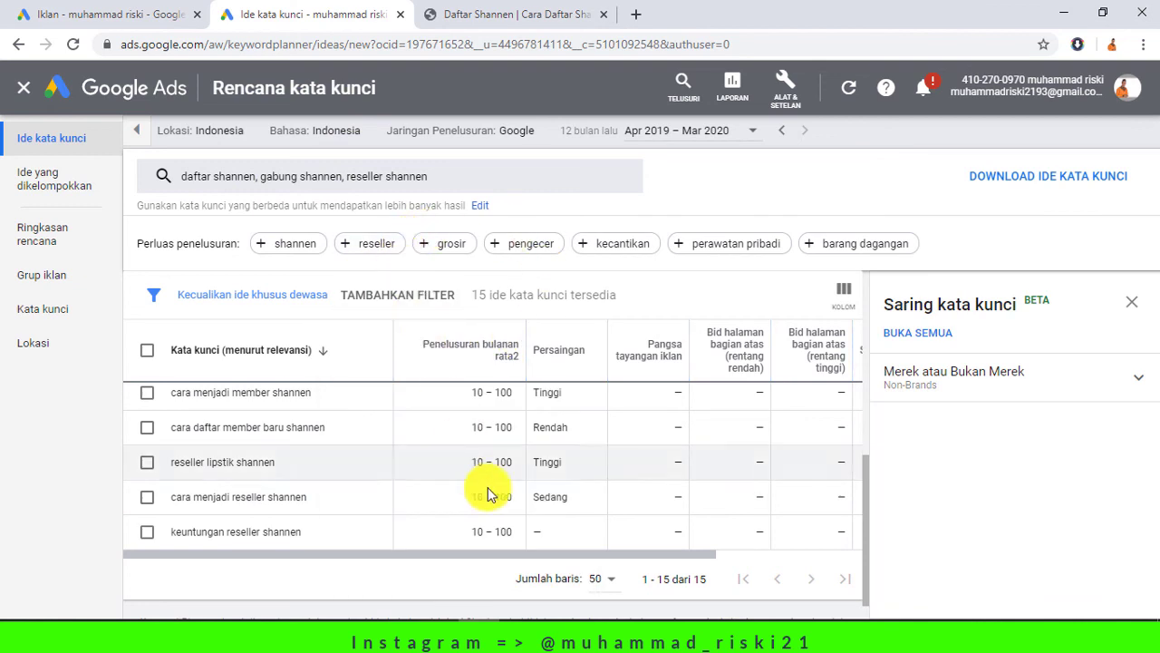
{"action": "scroll", "coordinate": [492, 492], "scroll_direction": "up", "scroll_amount": 6}
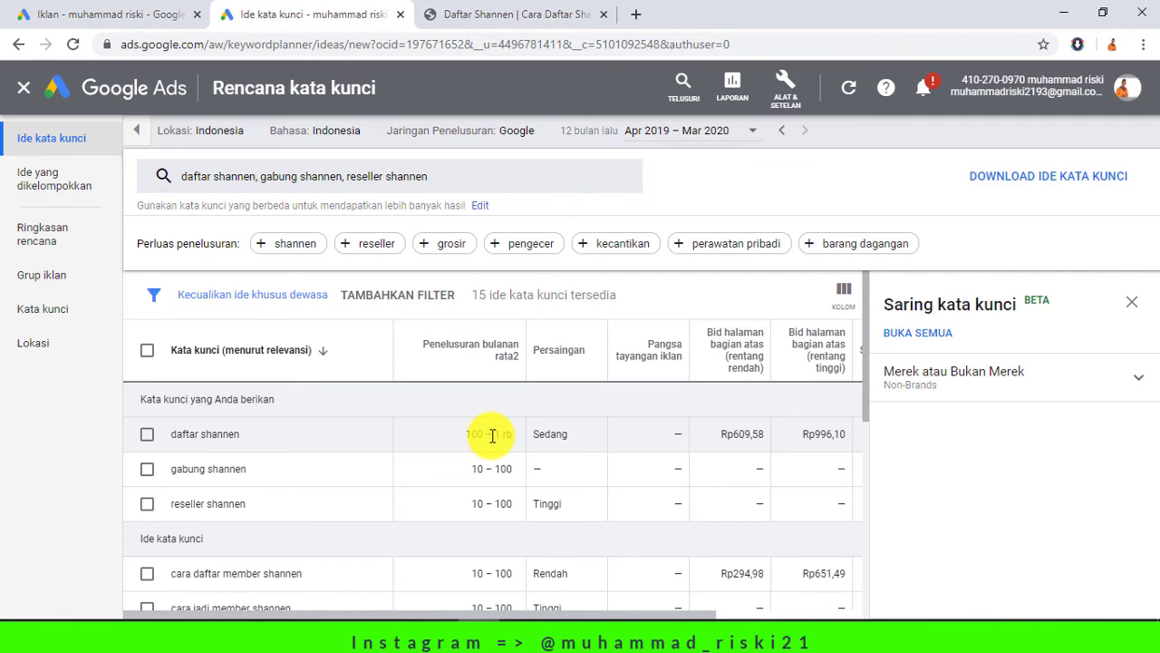
{"action": "left_click", "coordinate": [68, 14]}
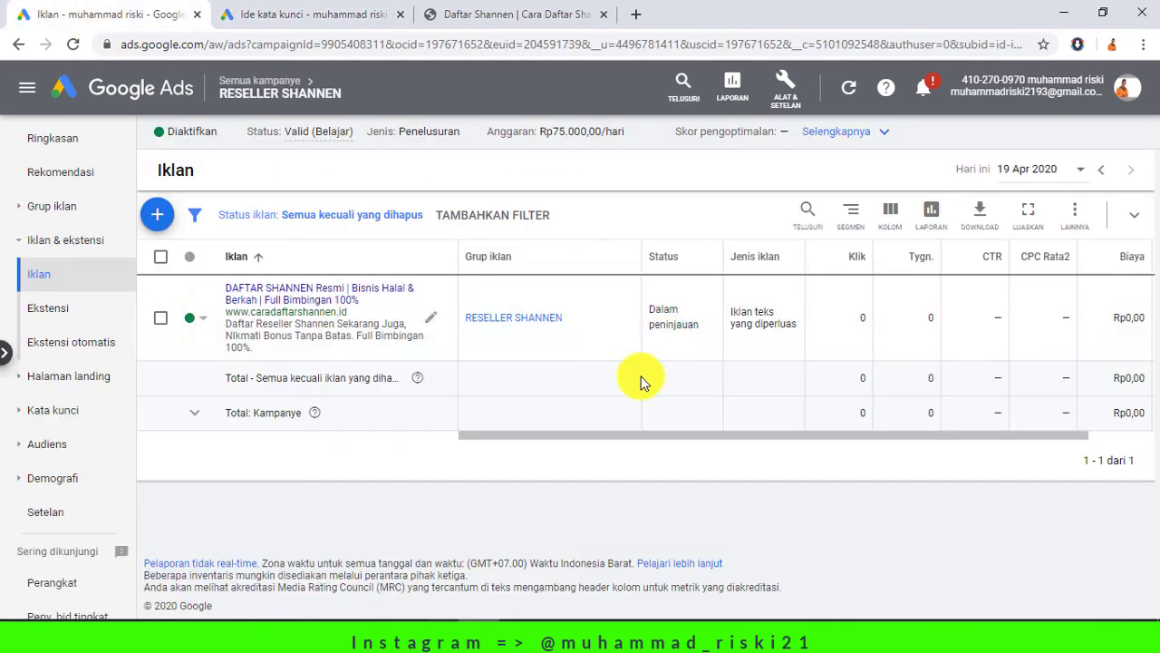